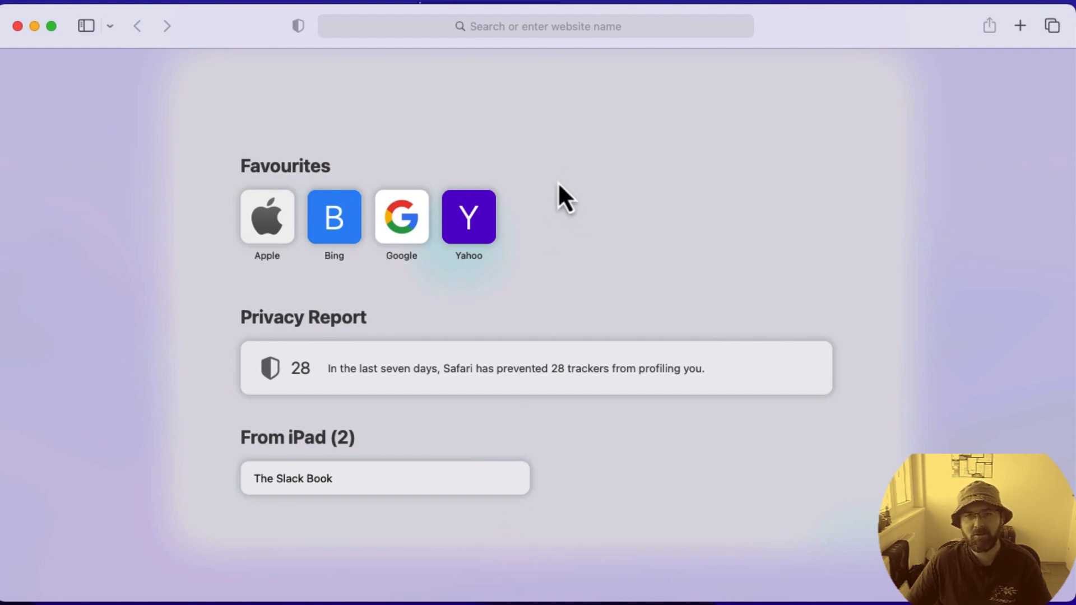
# Step: Open the slackware.com website
pyautogui.click(492, 26)
pyautogui.write('sla')
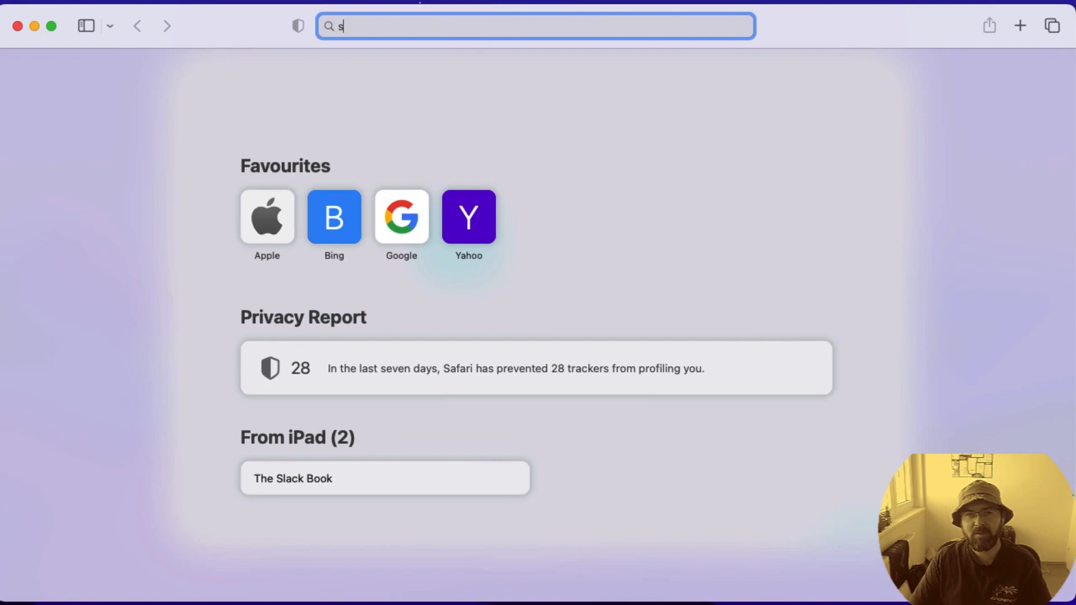
pyautogui.press('Return')
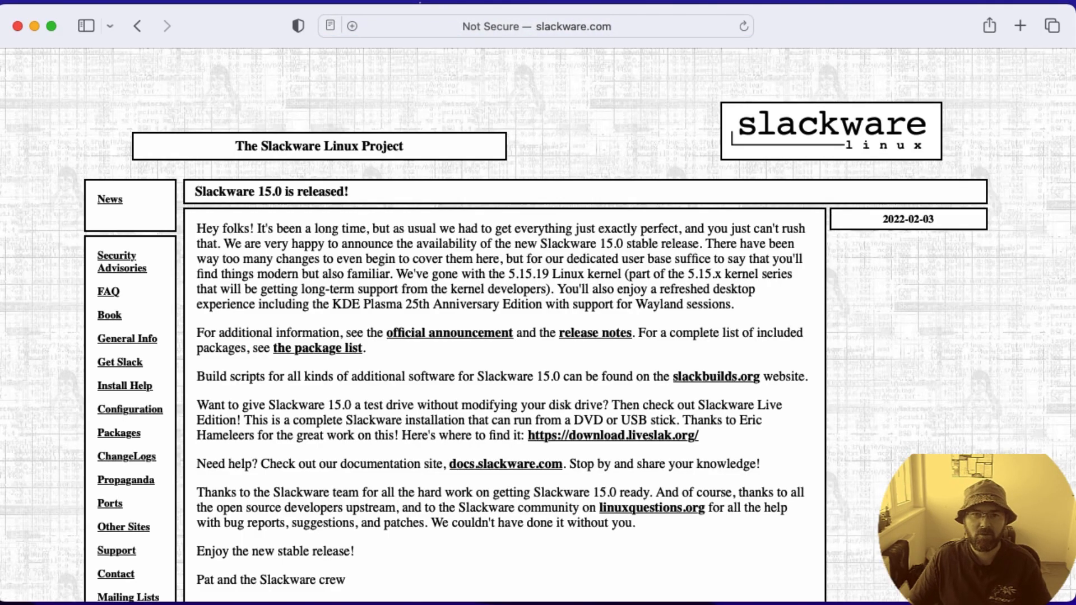
# Step: Go from the Get Slack page to the mirrors' ISO image list and open the slackware64-15.0-iso folder
pyautogui.click(112, 363)
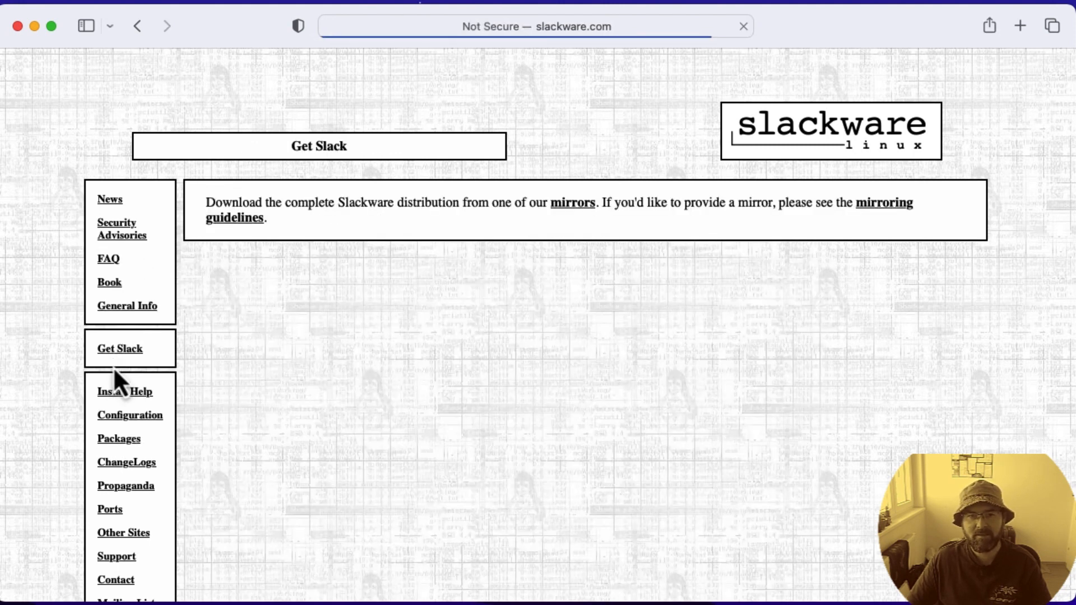
pyautogui.click(584, 206)
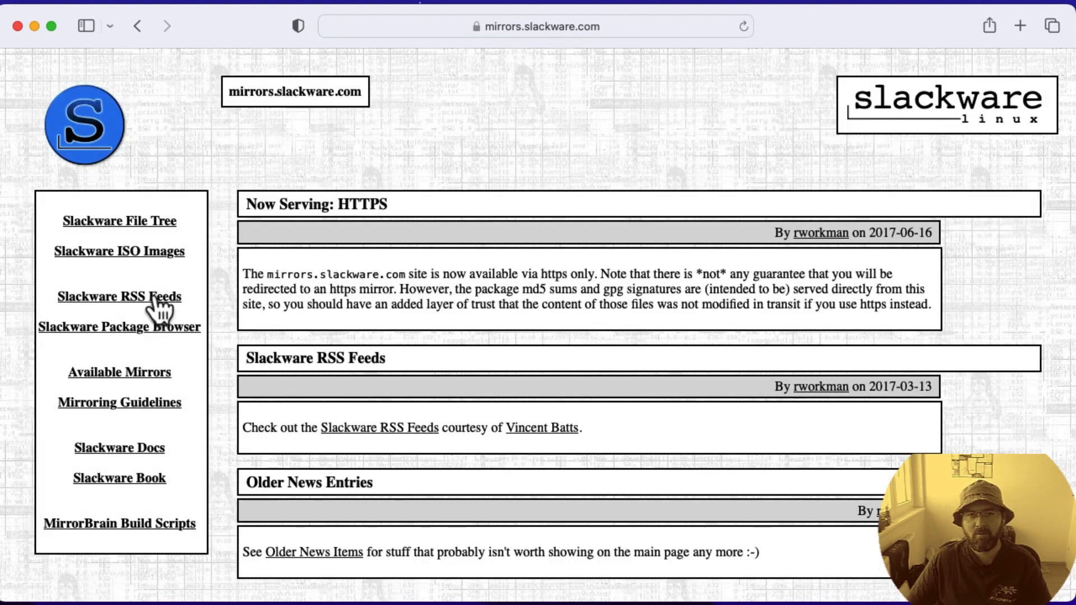
pyautogui.click(114, 252)
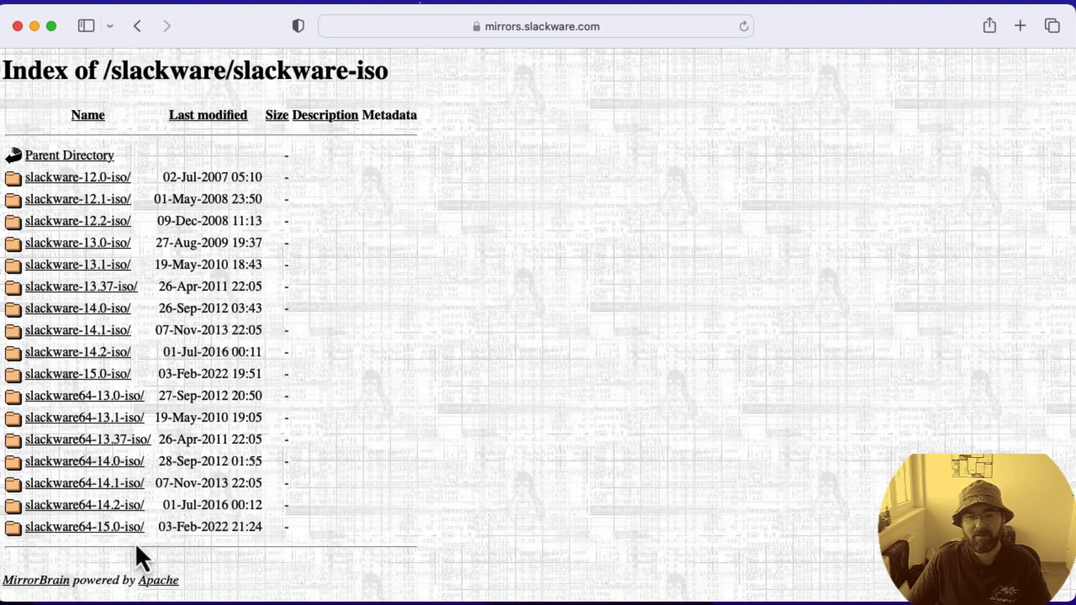
pyautogui.click(96, 532)
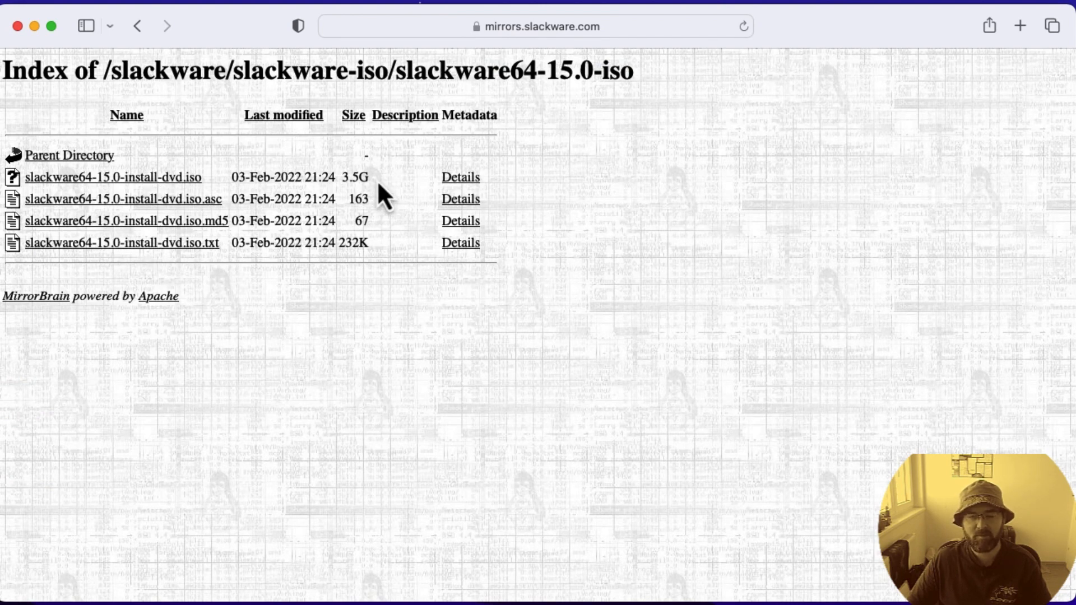
# Step: Download slackware64-15.0-install-dvd.iso from the mirror folder
pyautogui.moveTo(377, 180); pyautogui.dragTo(250, 175)
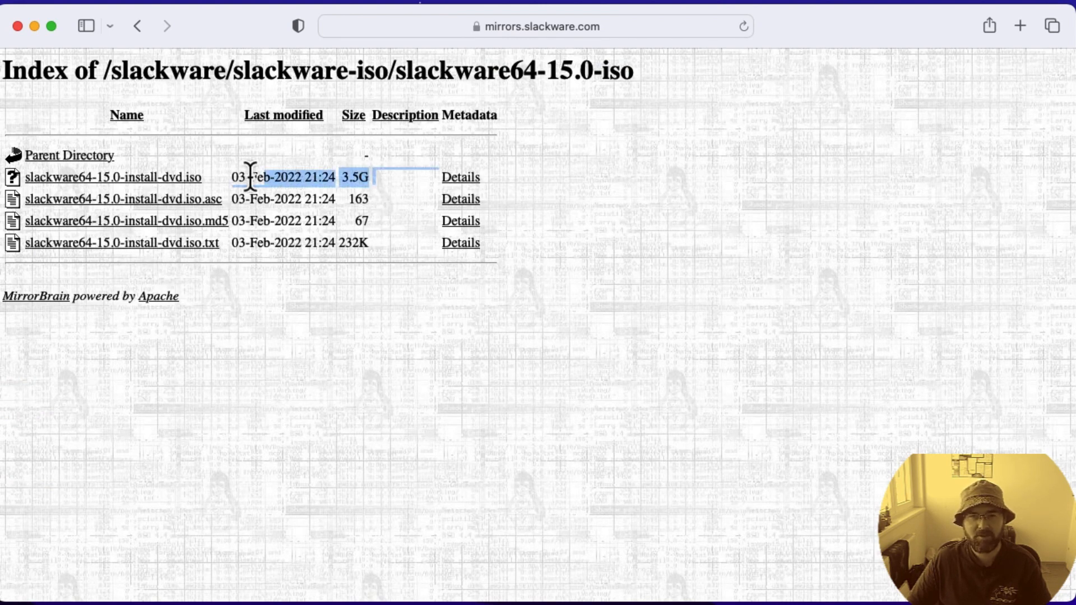
pyautogui.click(355, 178)
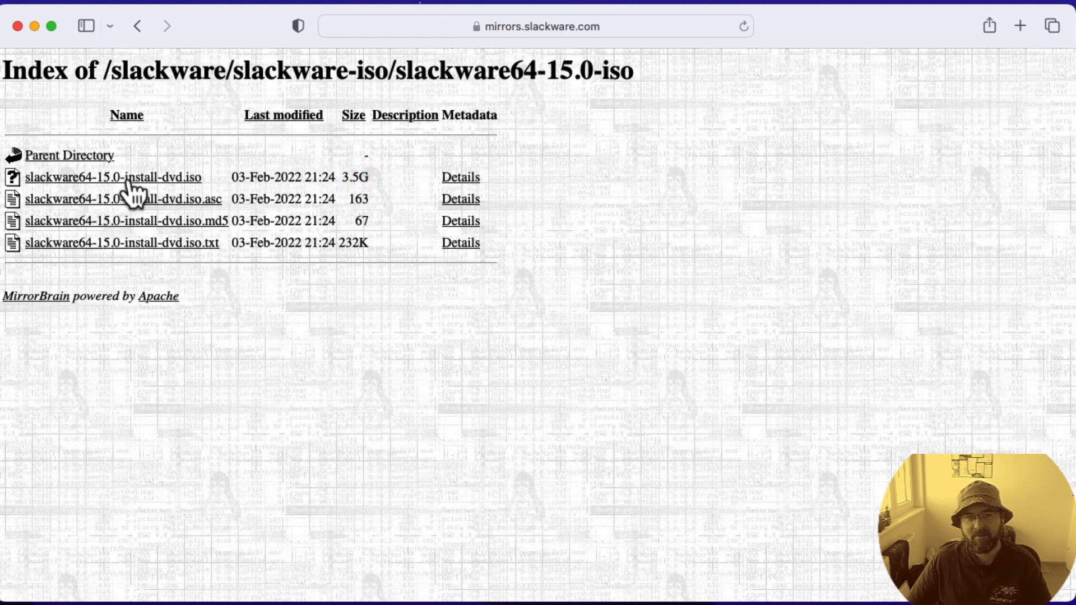
pyautogui.click(159, 176)
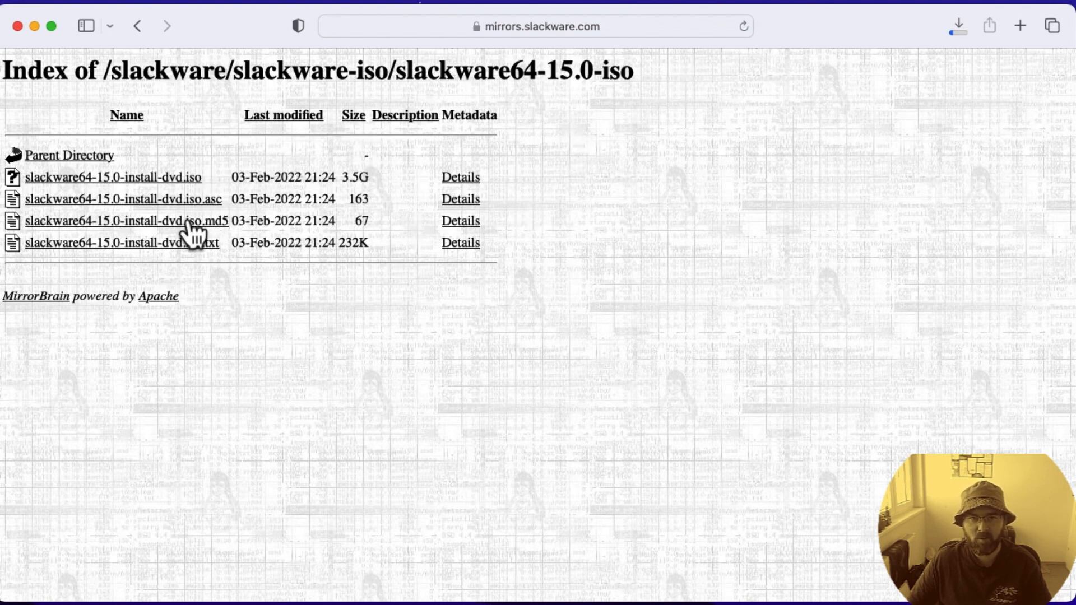
# Step: Open slackware64-15.0-install-dvd.iso.md5 and copy the published checksum
pyautogui.scroll(-1, 177, 225)
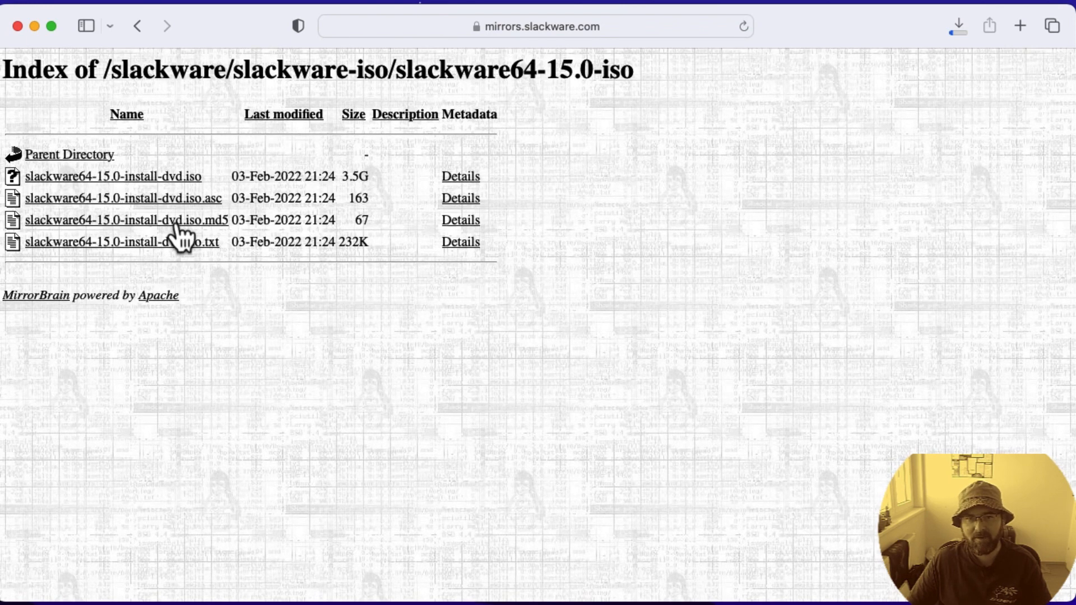
pyautogui.click(176, 223)
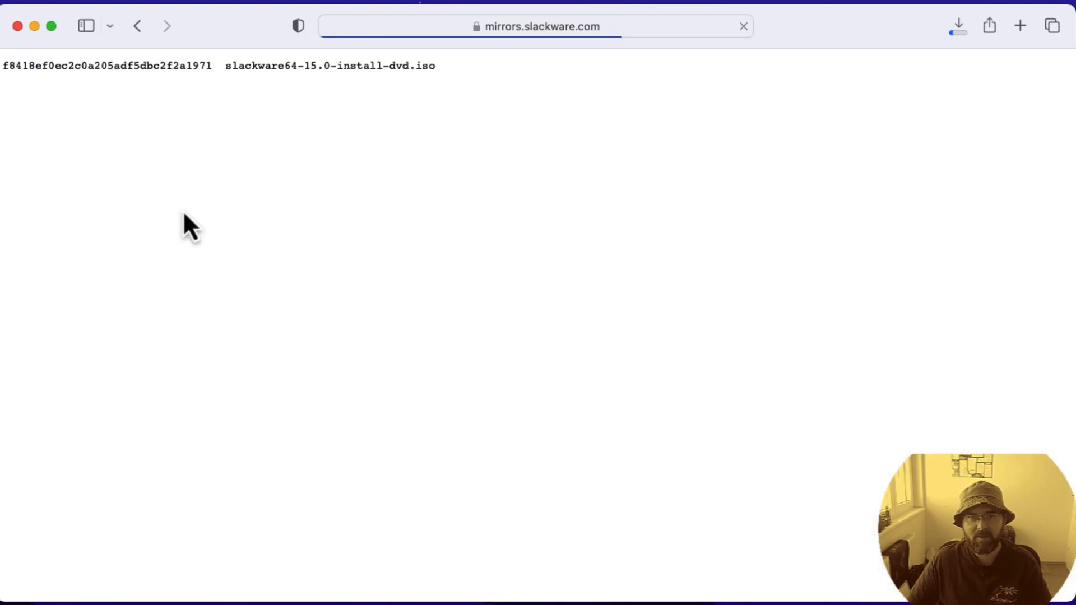
pyautogui.doubleClick(117, 66)
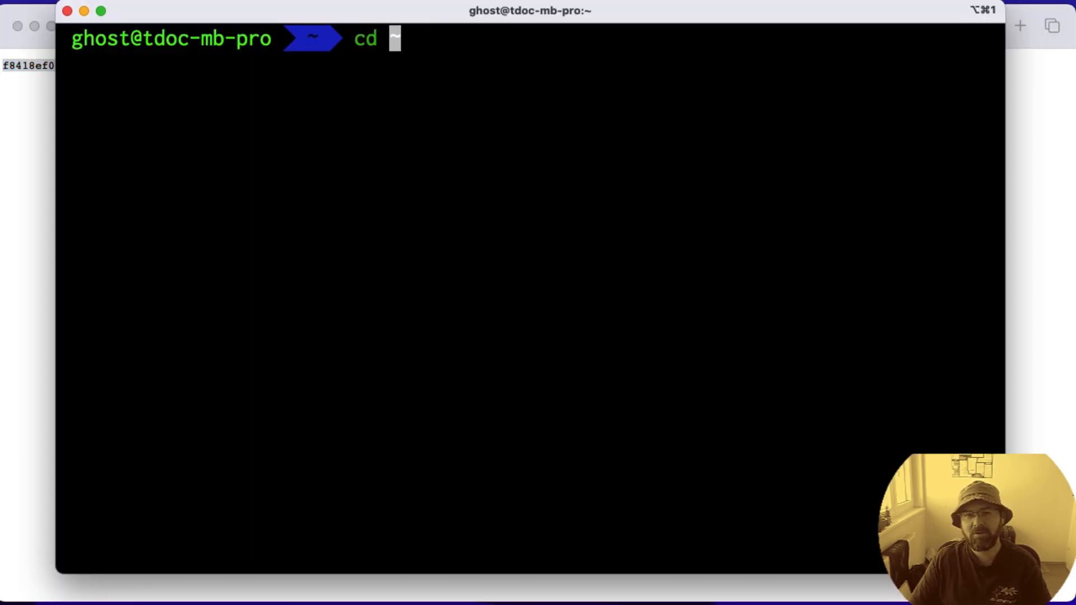
# Step: In the terminal, change to the home/projects/devops_captain directory and list its files
pyautogui.write('ho')
pyautogui.press('Right')
pyautogui.press('Return')
pyautogui.write('ls')
pyautogui.press('Return')
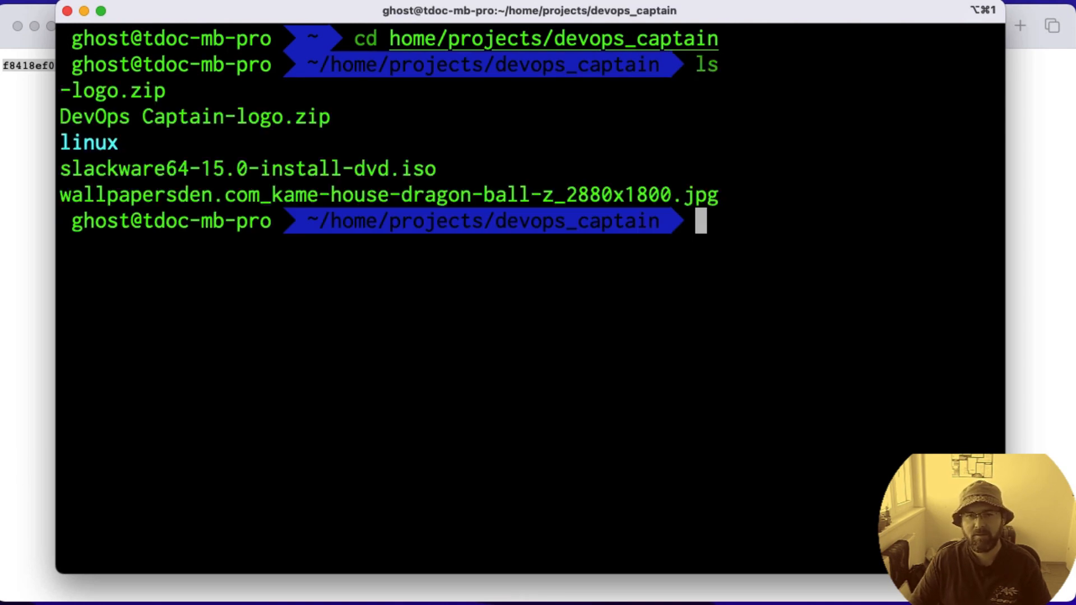
# Step: Open a new file named md5sum.txt in vim
pyautogui.write('vim ')
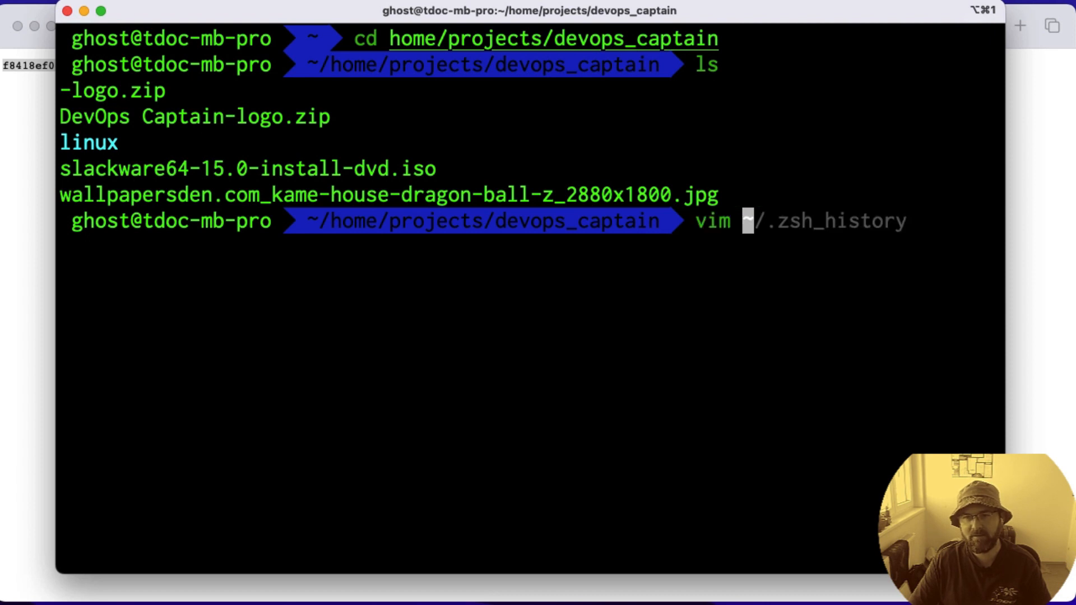
pyautogui.write('md')
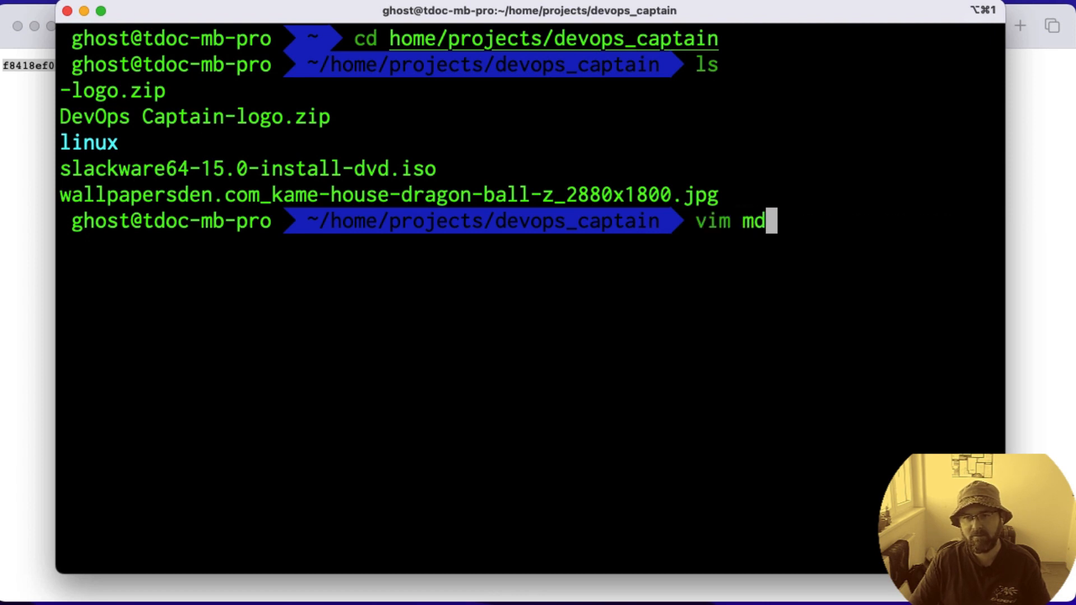
pyautogui.write('5su')
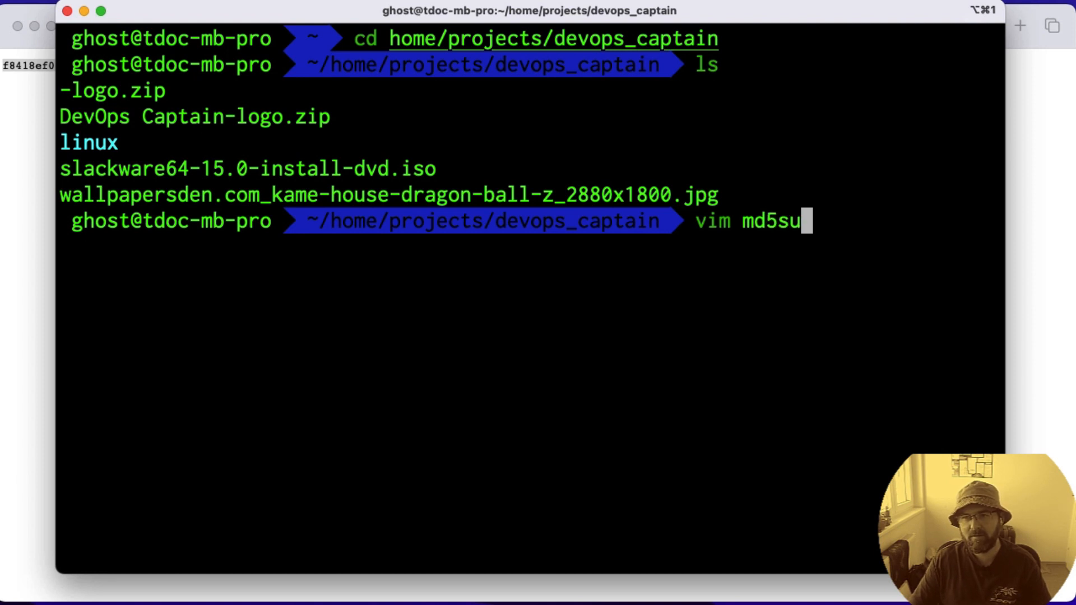
pyautogui.write('m.txt')
pyautogui.press('Return')
# Step: Paste the published ISO checksum from the browser page into md5sum.txt, then save and close the file
pyautogui.write('i3894')
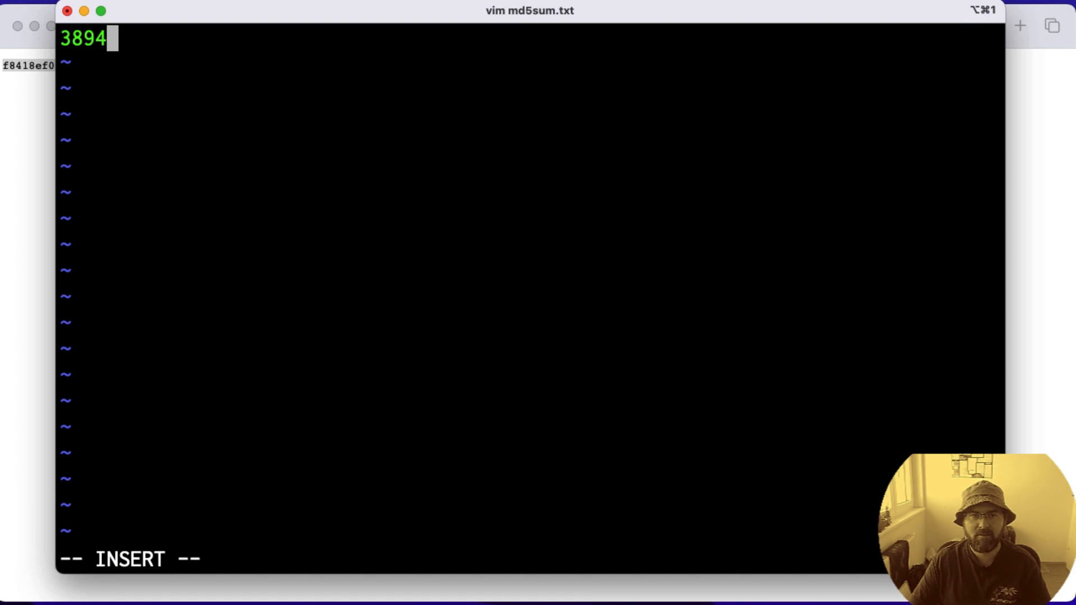
pyautogui.press('BackSpace')
pyautogui.press('BackSpace')
pyautogui.press('BackSpace')
pyautogui.press('BackSpace')
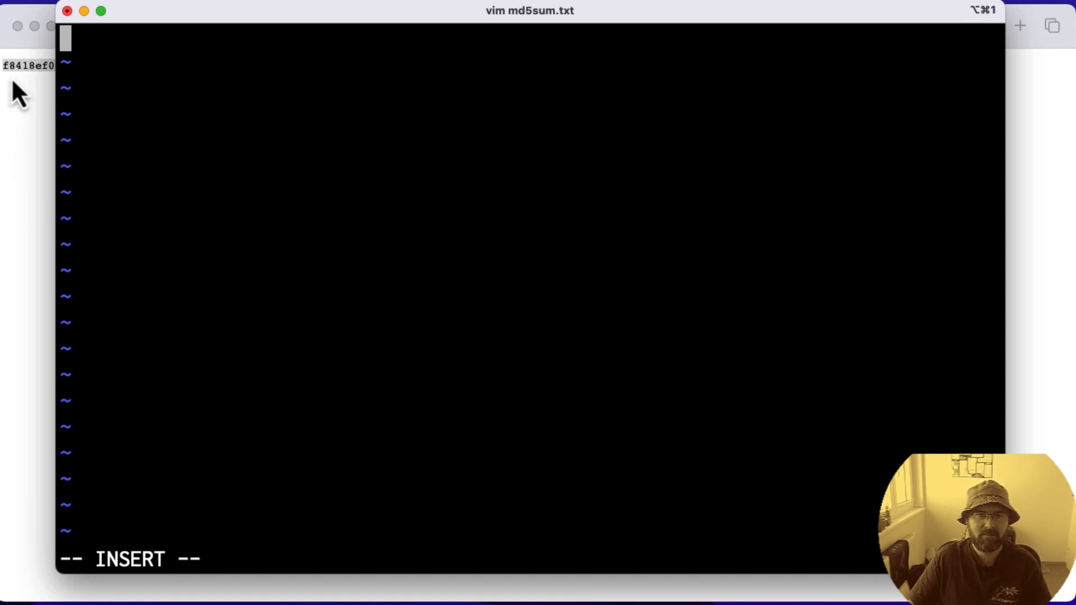
pyautogui.click(18, 68)
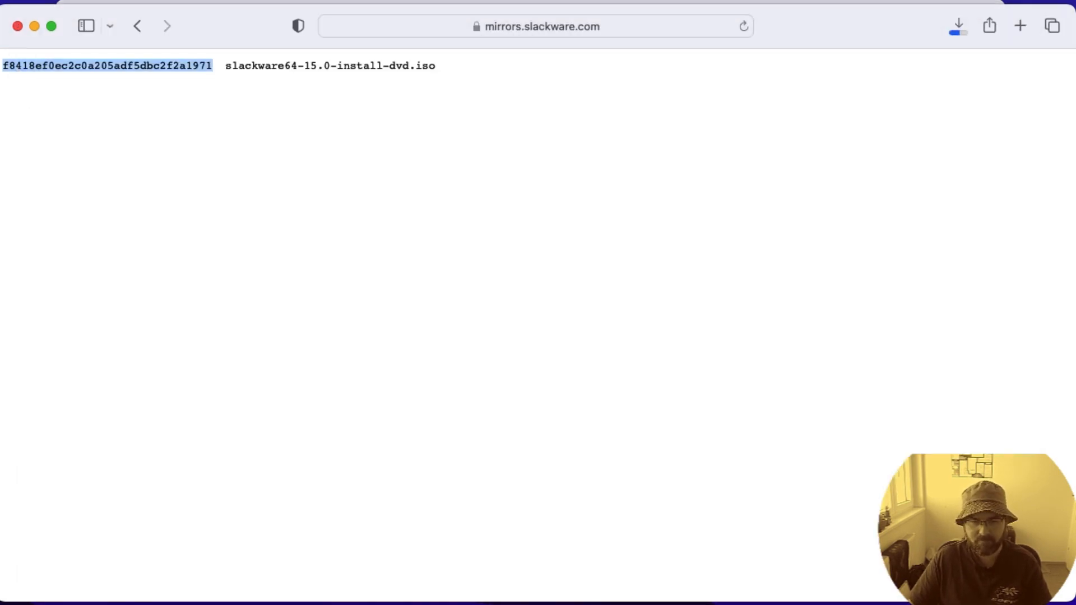
pyautogui.press('super+Tab')
pyautogui.write('f8418ef0ec2c0a205adf5dbc2f2a1971')
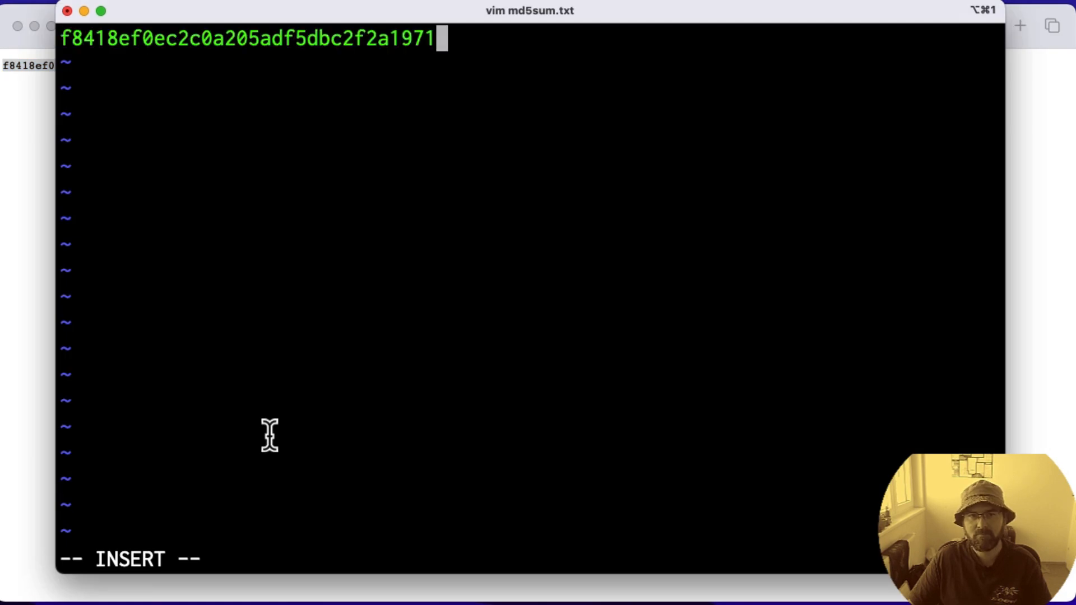
pyautogui.write(':wq')
pyautogui.press('Return')
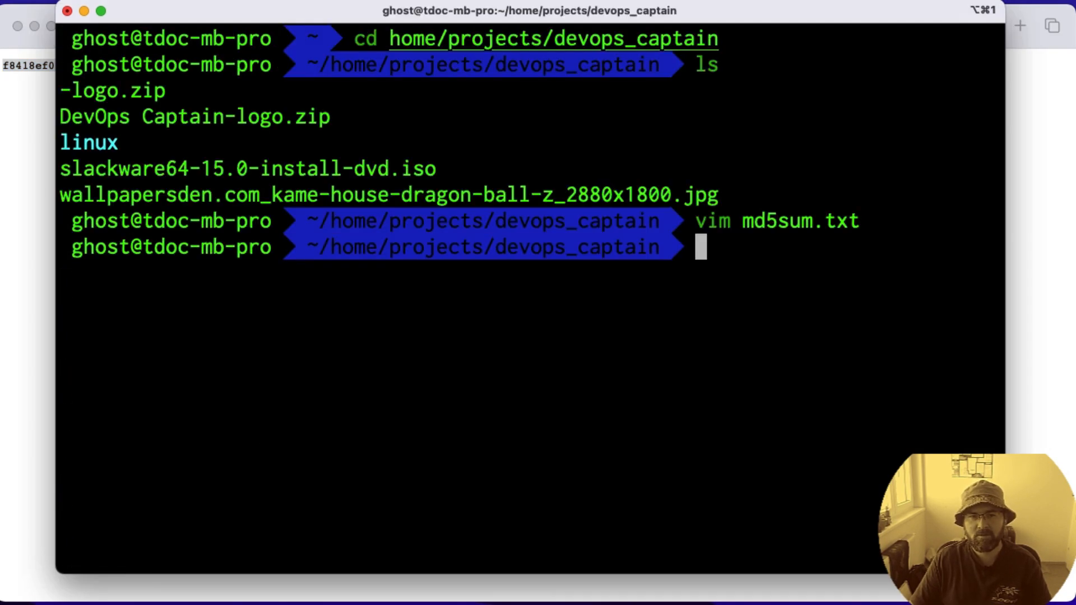
# Step: Compute the MD5 checksum of slackware64-15.0-install-dvd.iso with md5sum
pyautogui.write('m')
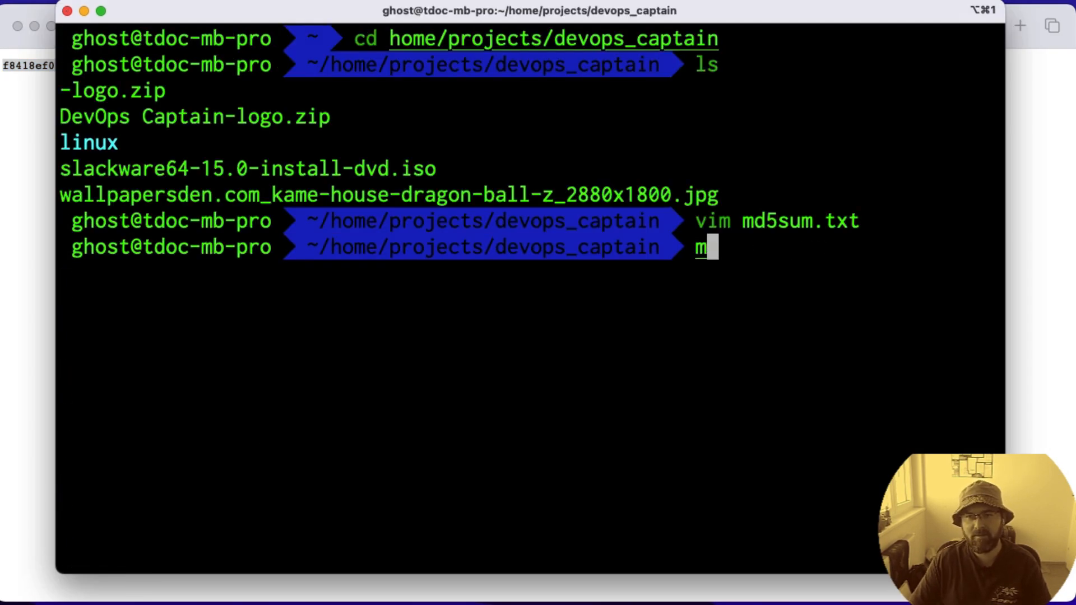
pyautogui.write('d5')
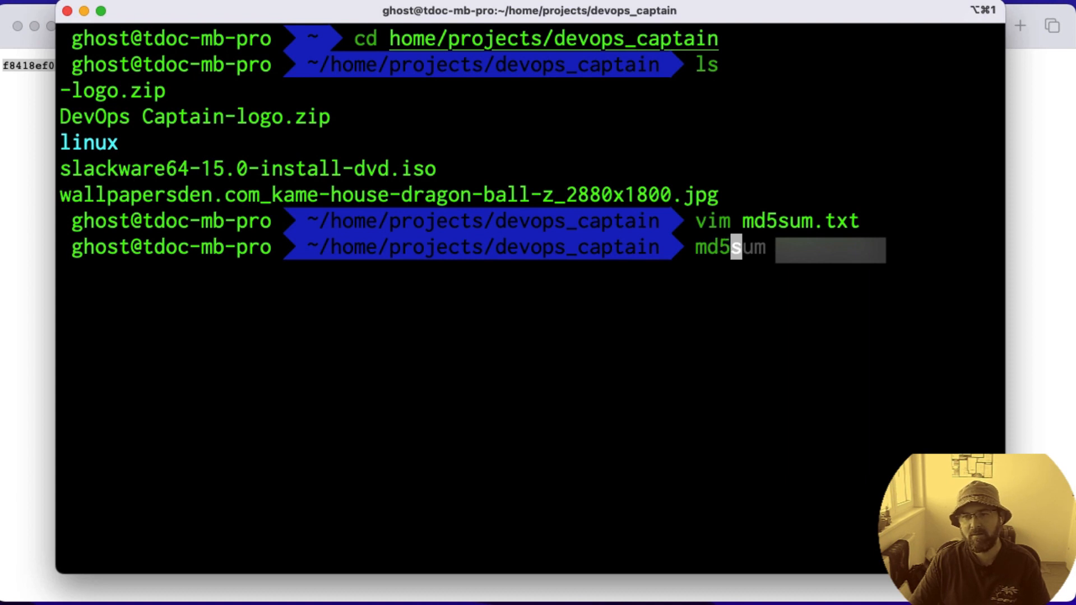
pyautogui.write('sum sla')
pyautogui.press('Tab')
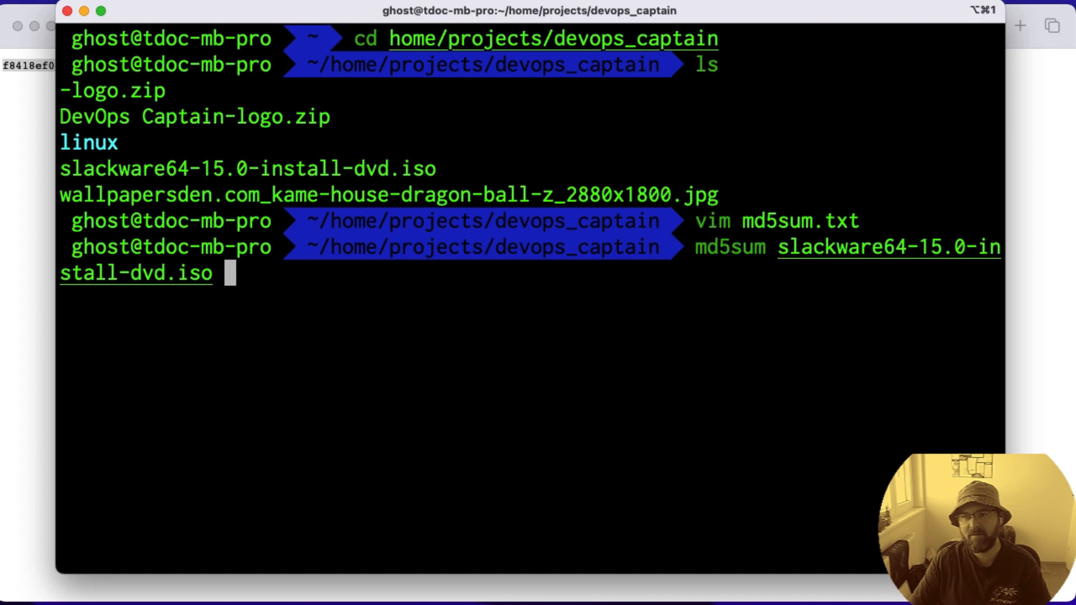
pyautogui.press('Return')
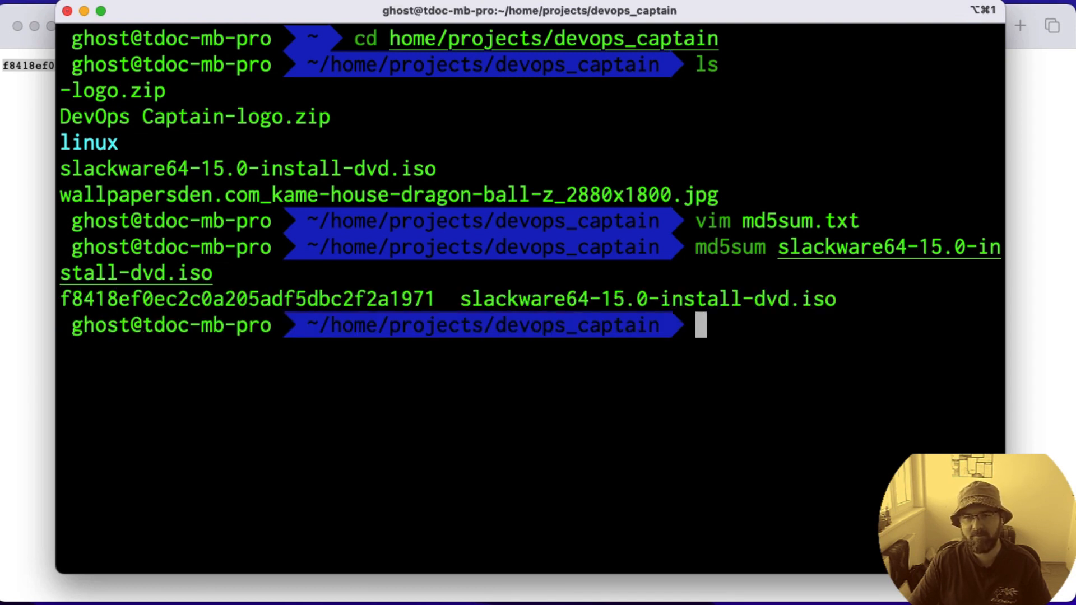
# Step: Print the contents of md5sum.txt with cat and compare its checksum with the one computed from the ISO
pyautogui.write('cat md5sum.txt')
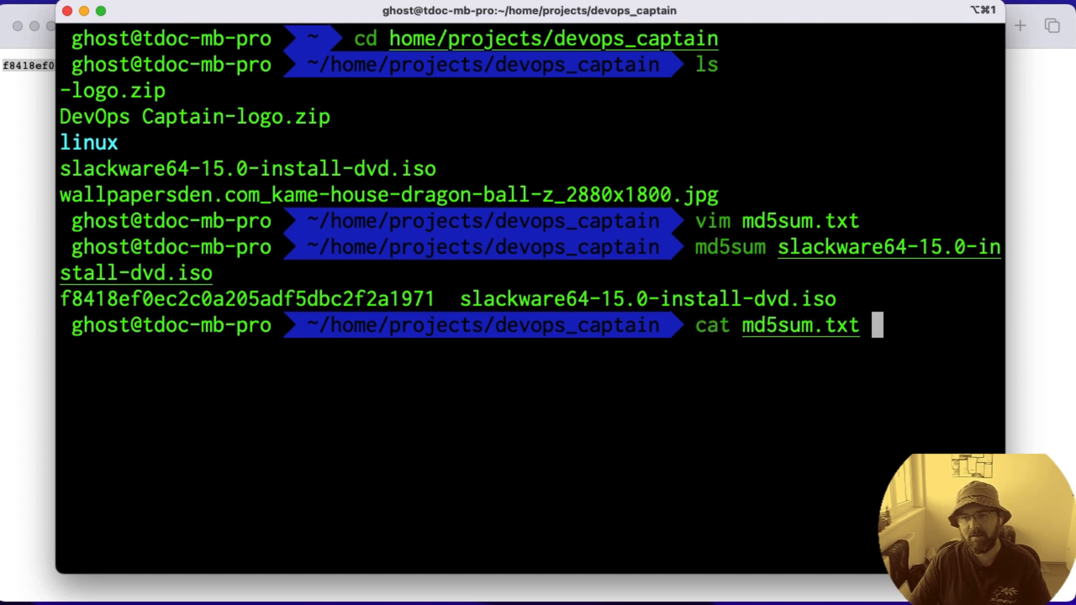
pyautogui.press('Return')
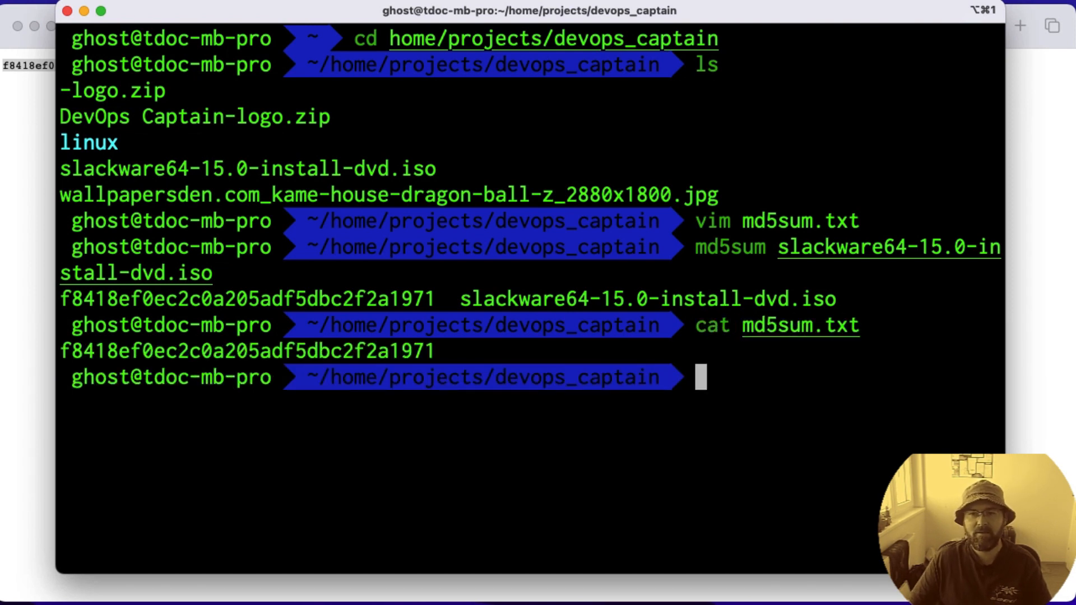
pyautogui.doubleClick(144, 298)
pyautogui.doubleClick(169, 352)
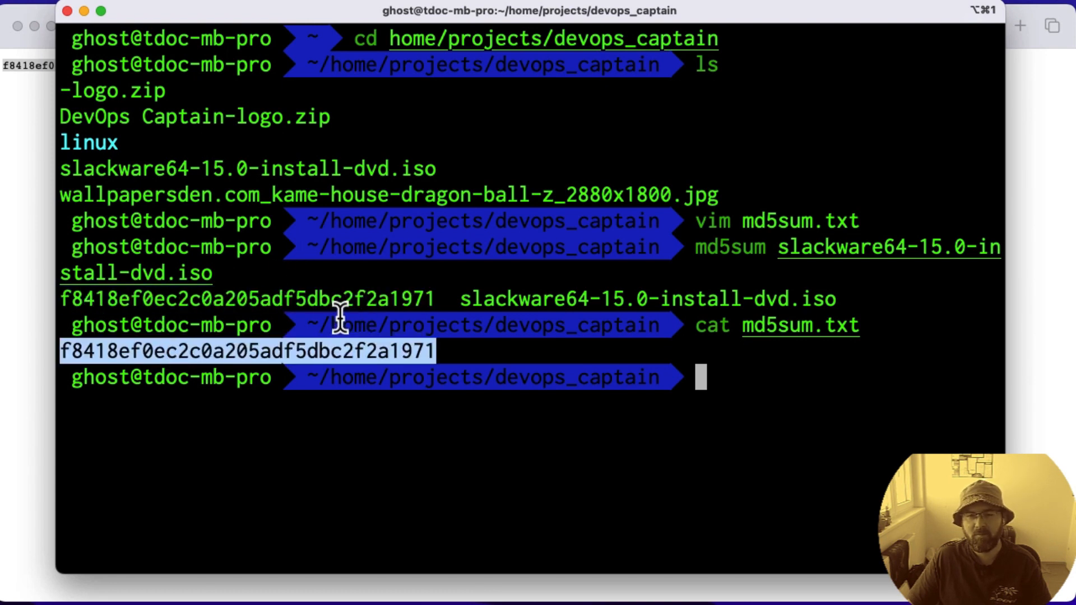
pyautogui.click(395, 406)
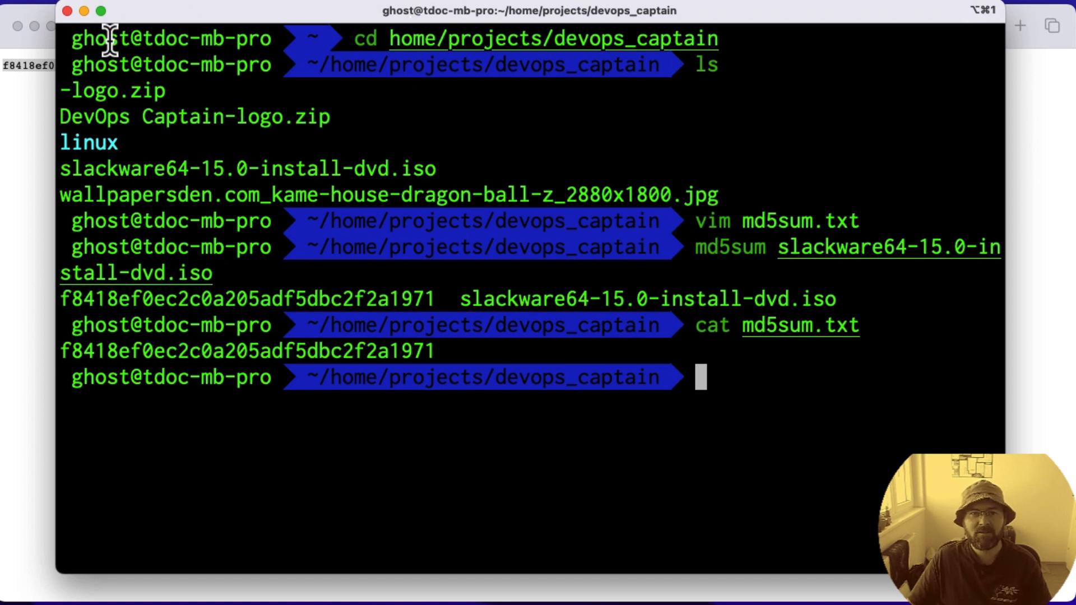
# Step: Minimise the terminal and, in Parallels Desktop, start a new image-file installation using slackware64-15.0-install-dvd.iso from devops_captain as the source
pyautogui.scroll(1, 109, 40)
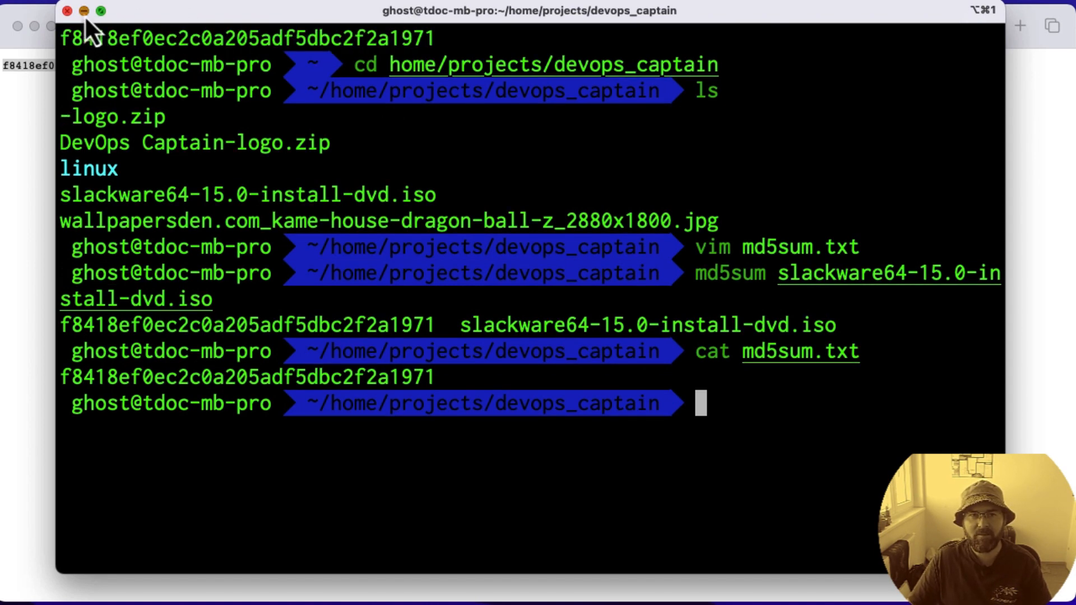
pyautogui.click(85, 14)
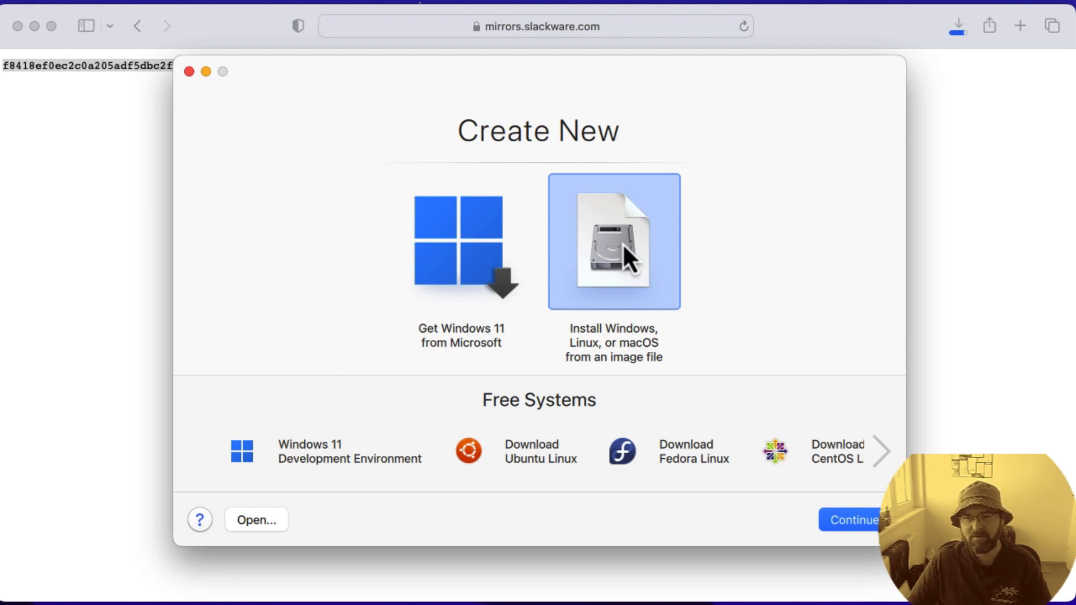
pyautogui.click(853, 521)
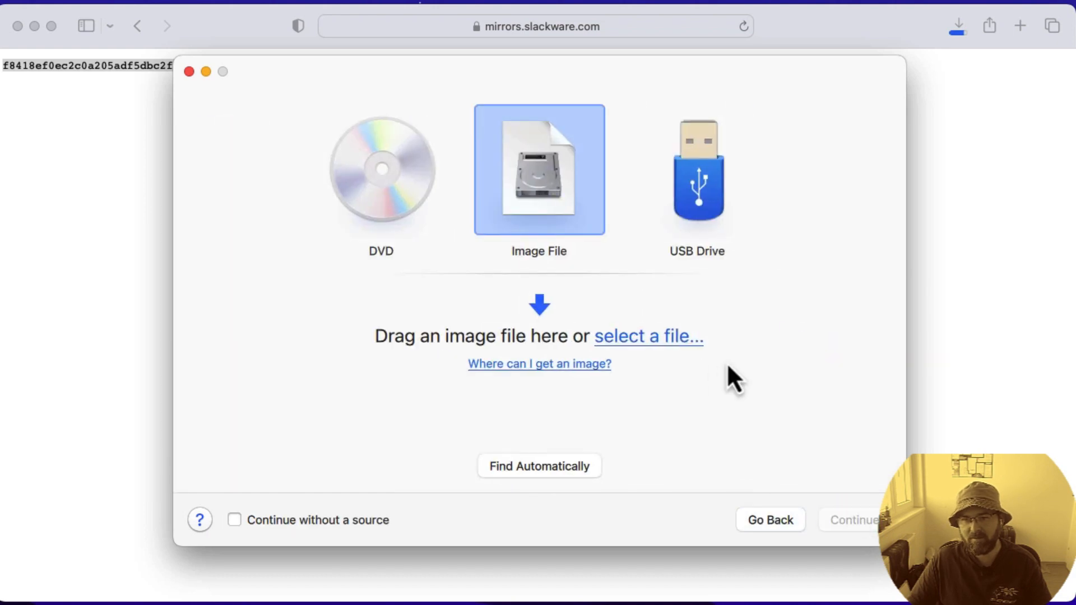
pyautogui.click(653, 339)
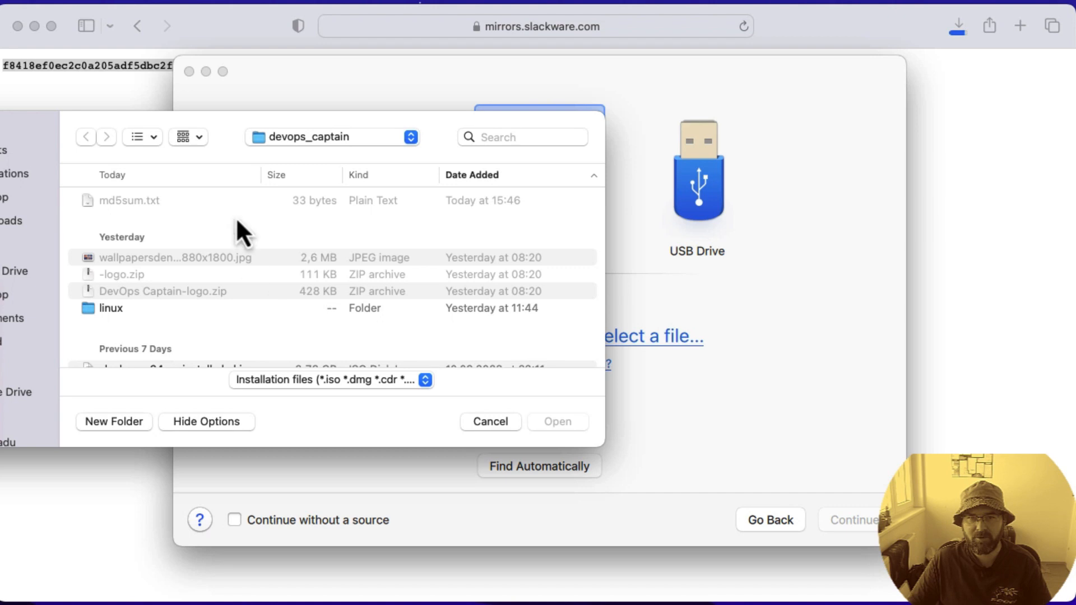
pyautogui.moveTo(247, 126); pyautogui.dragTo(442, 123)
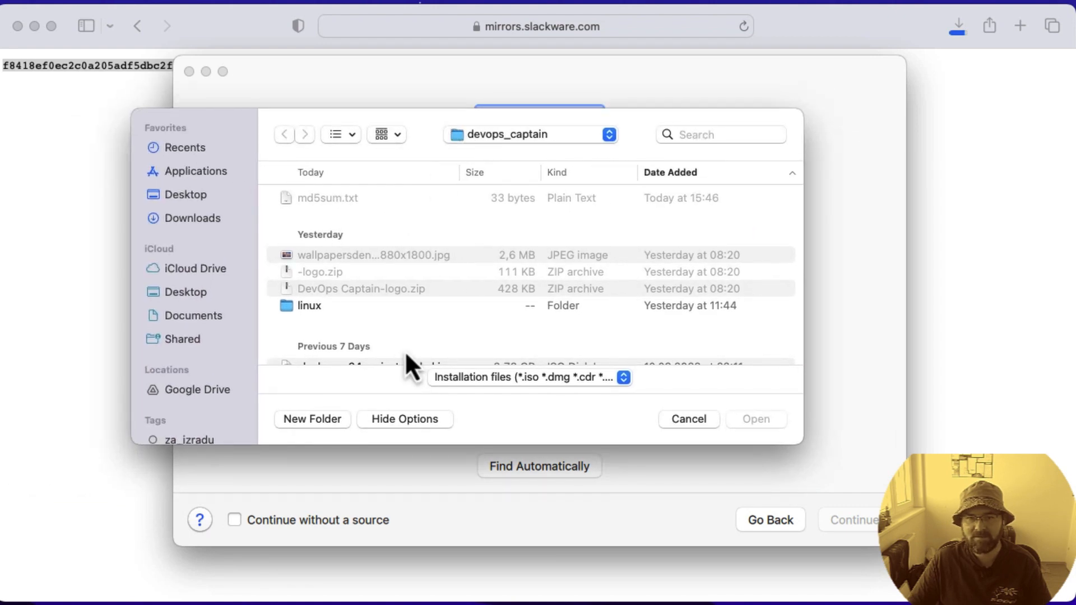
pyautogui.scroll(-3, 405, 347)
pyautogui.doubleClick(359, 348)
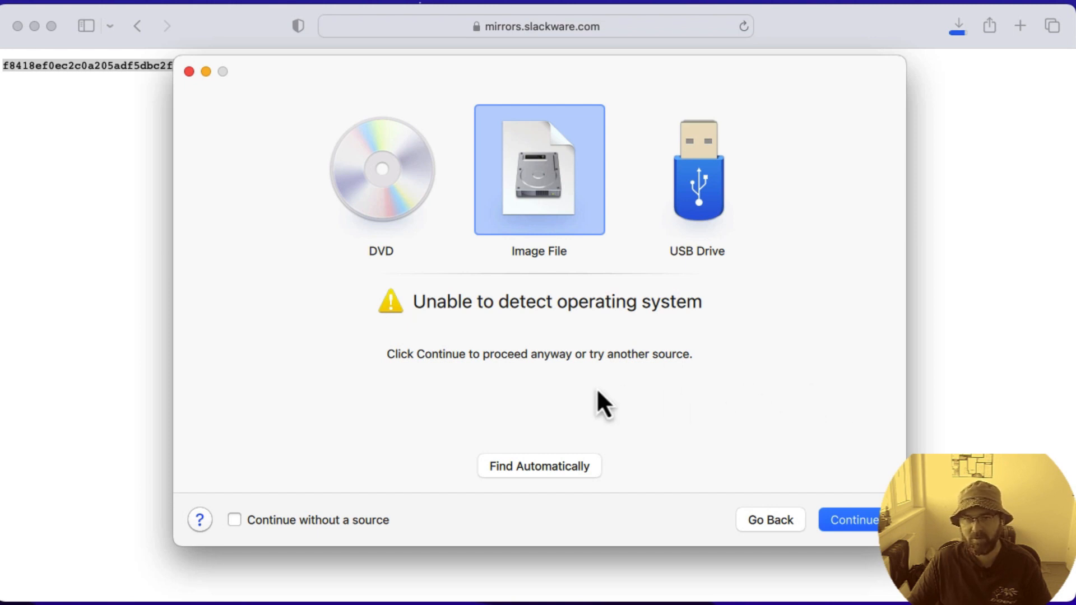
# Step: Proceed with the undetected installation image and choose Other Linux as the virtual machine's operating system
pyautogui.click(839, 519)
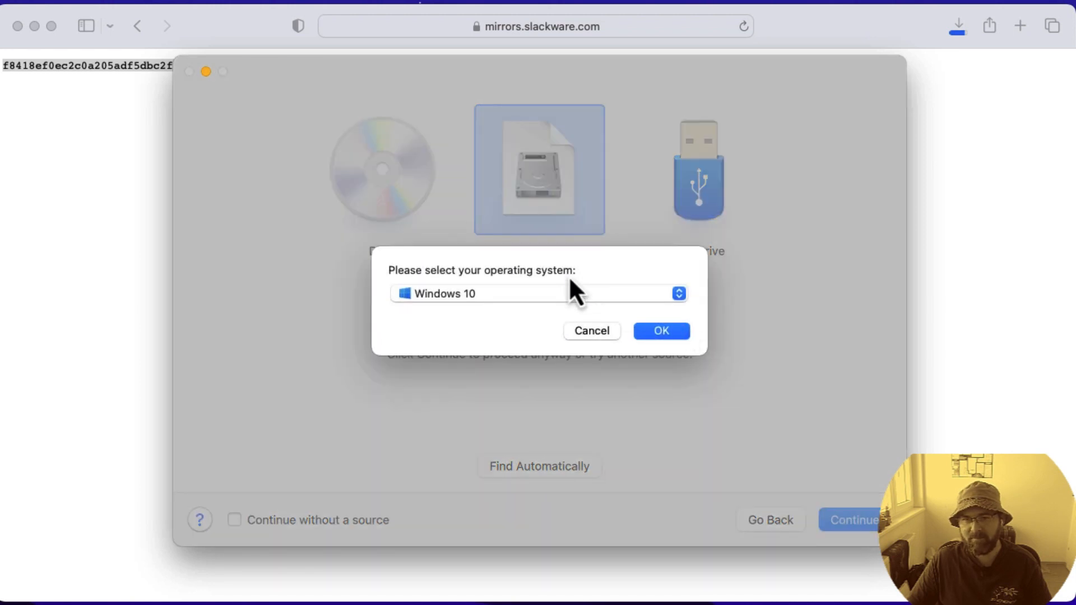
pyautogui.click(566, 294)
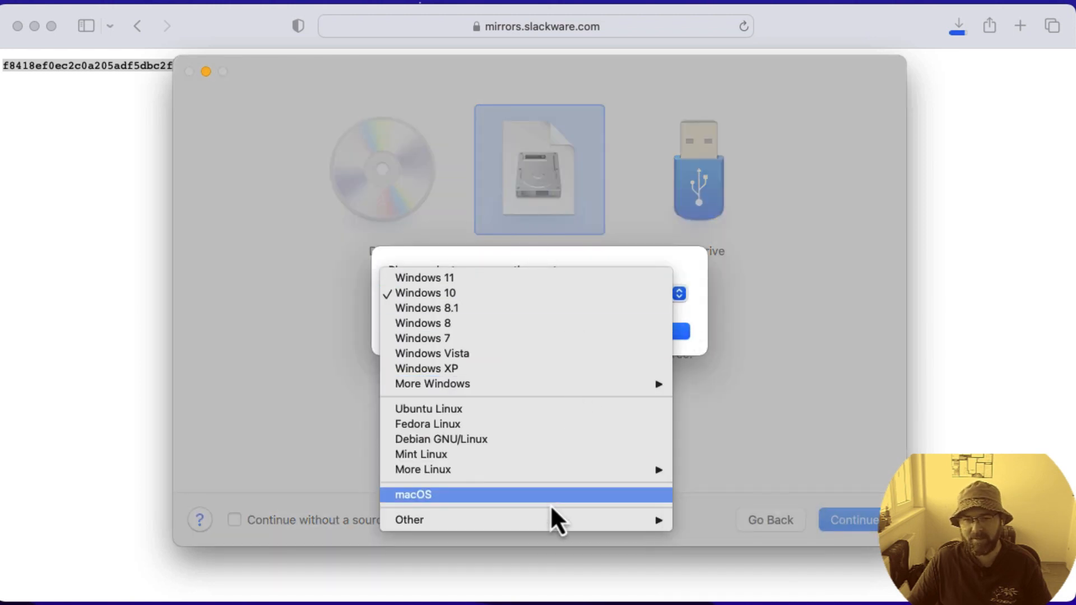
pyautogui.moveTo(529, 520)
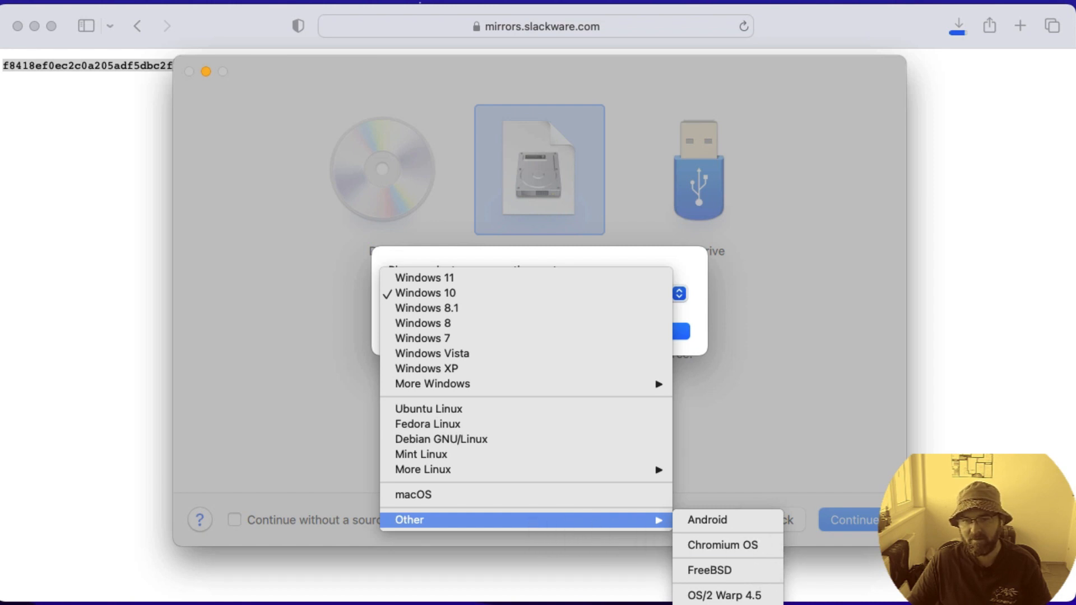
pyautogui.moveTo(513, 474)
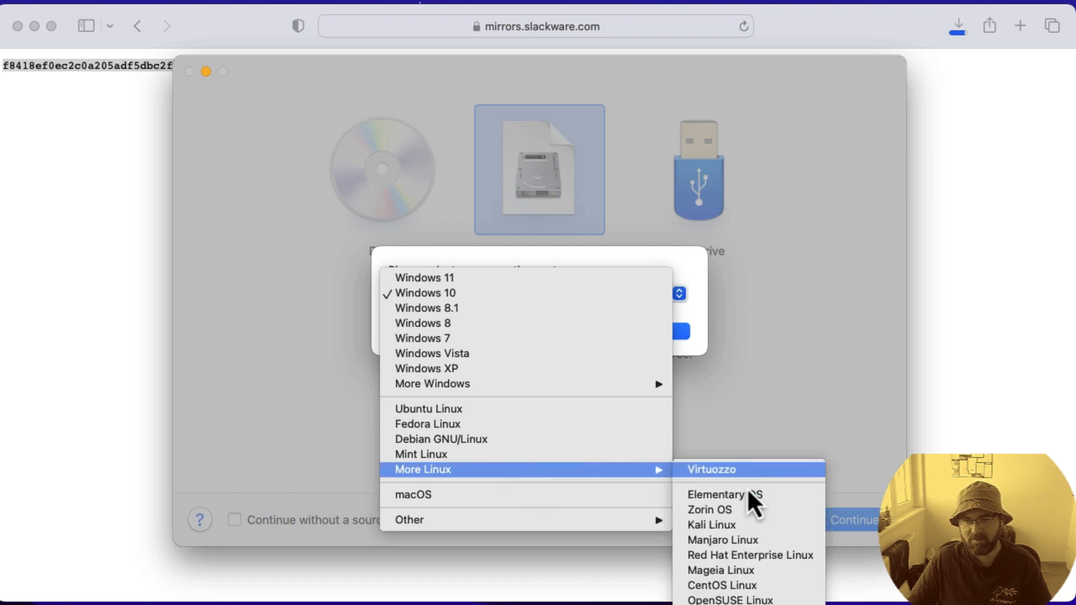
pyautogui.click(729, 604)
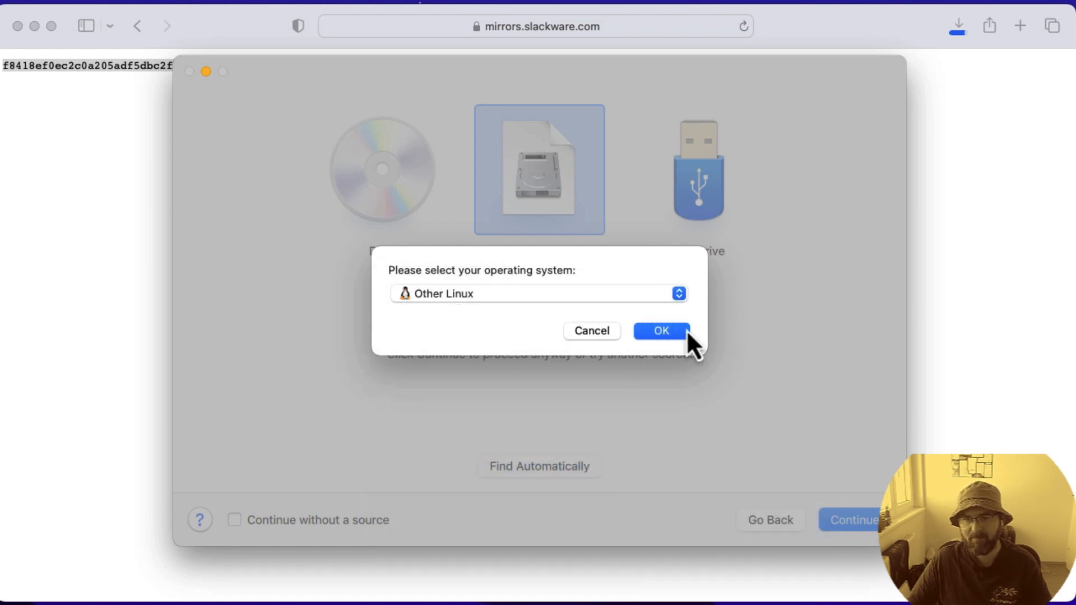
pyautogui.click(688, 330)
pyautogui.press('Return')
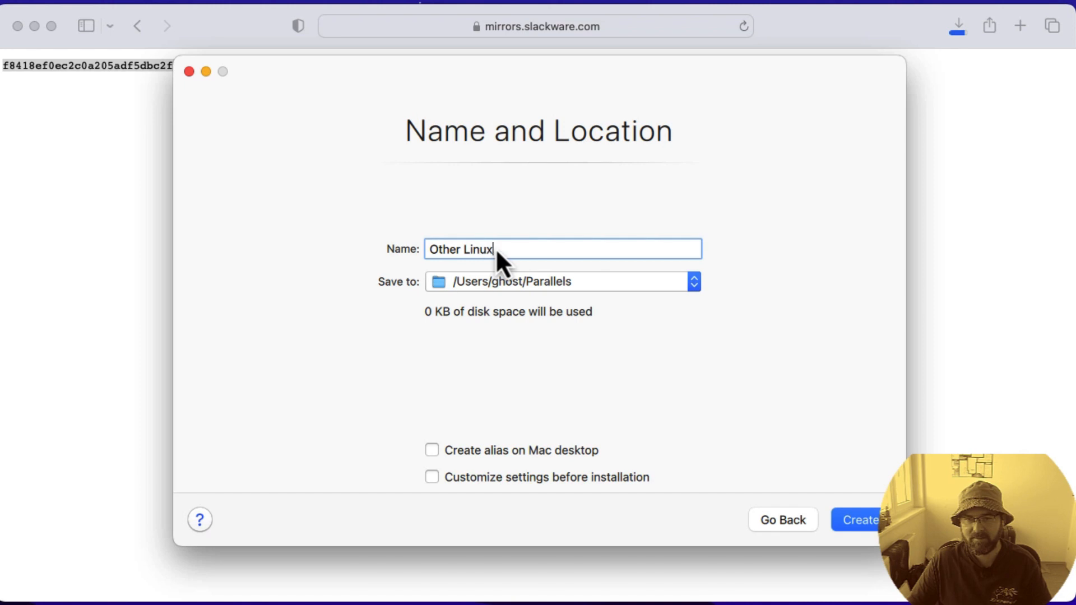
# Step: Name the virtual machine slackware-workstation, enable customizing settings before installation, and create it
pyautogui.write('slac')
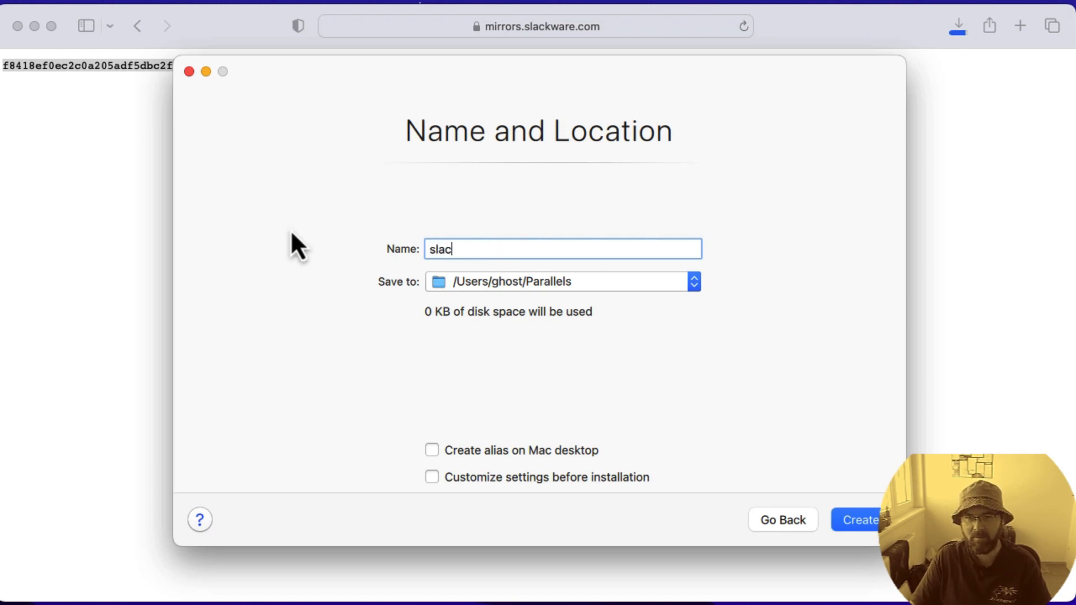
pyautogui.write('kware-work')
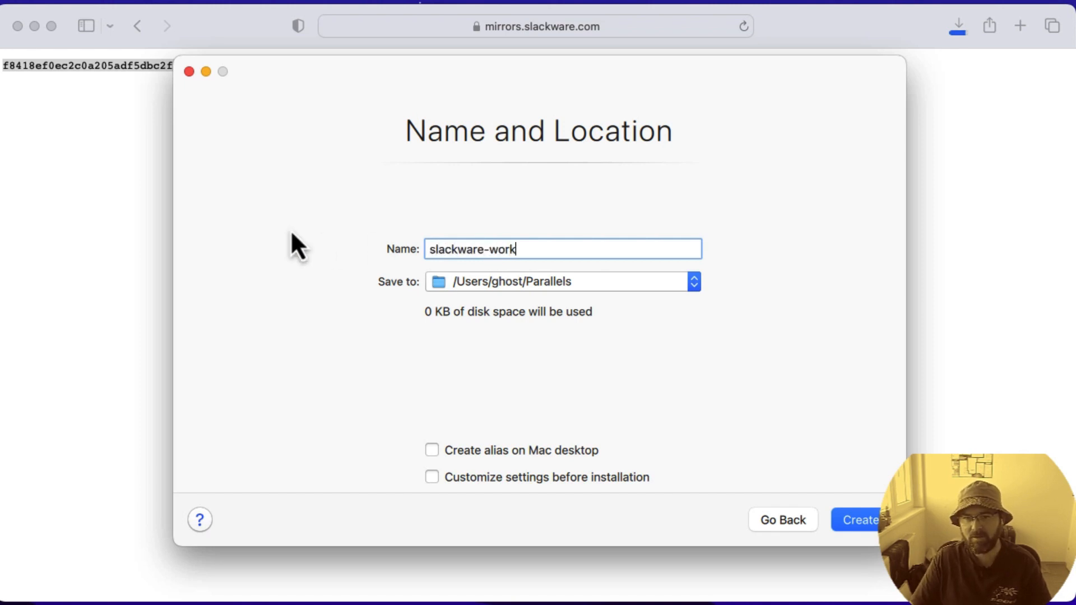
pyautogui.write('station')
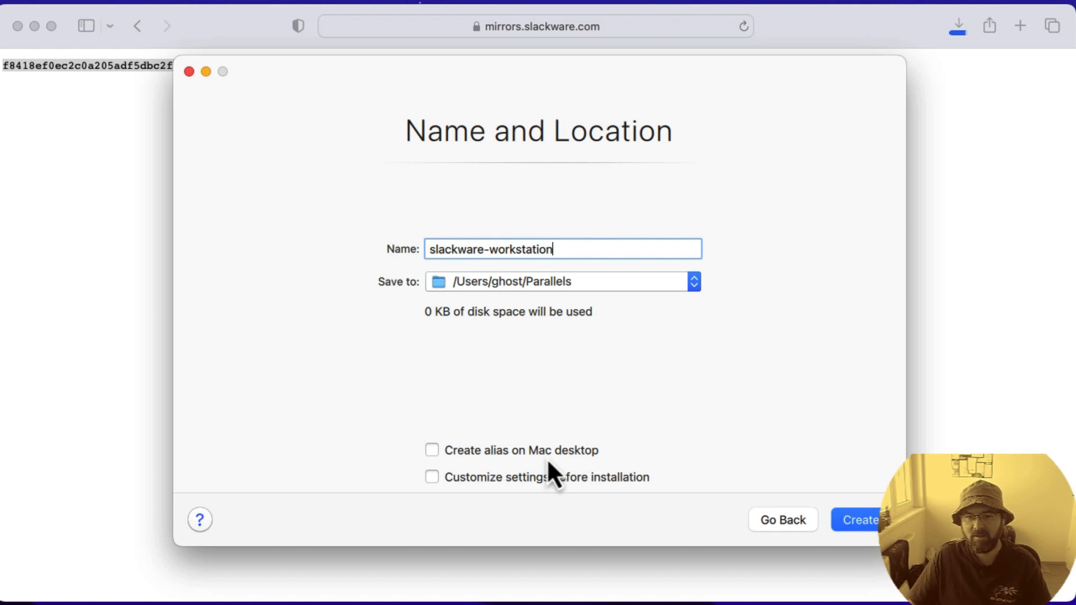
pyautogui.click(459, 481)
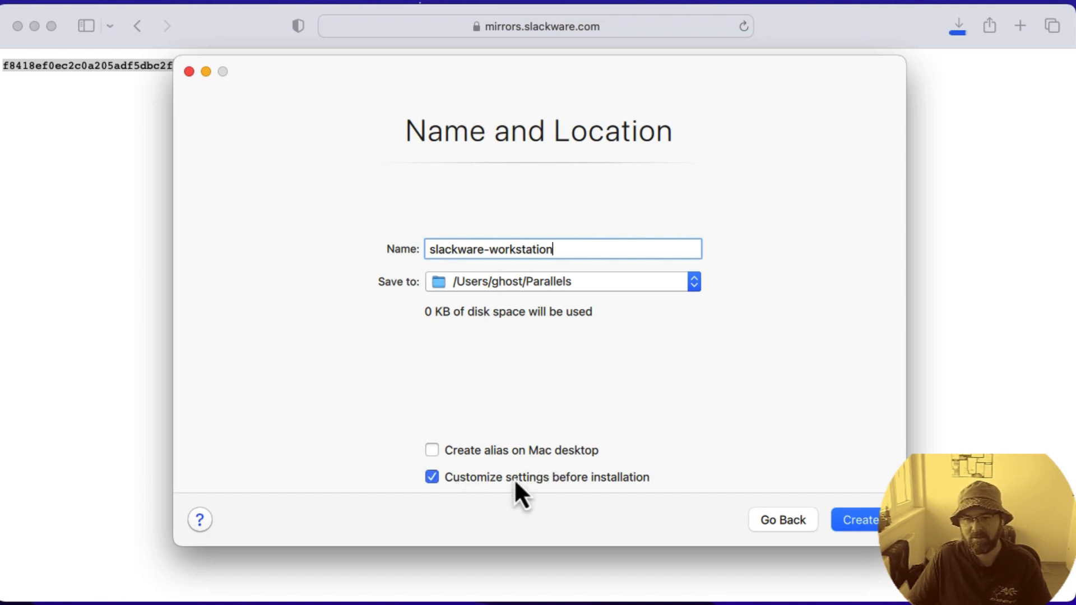
pyautogui.click(868, 523)
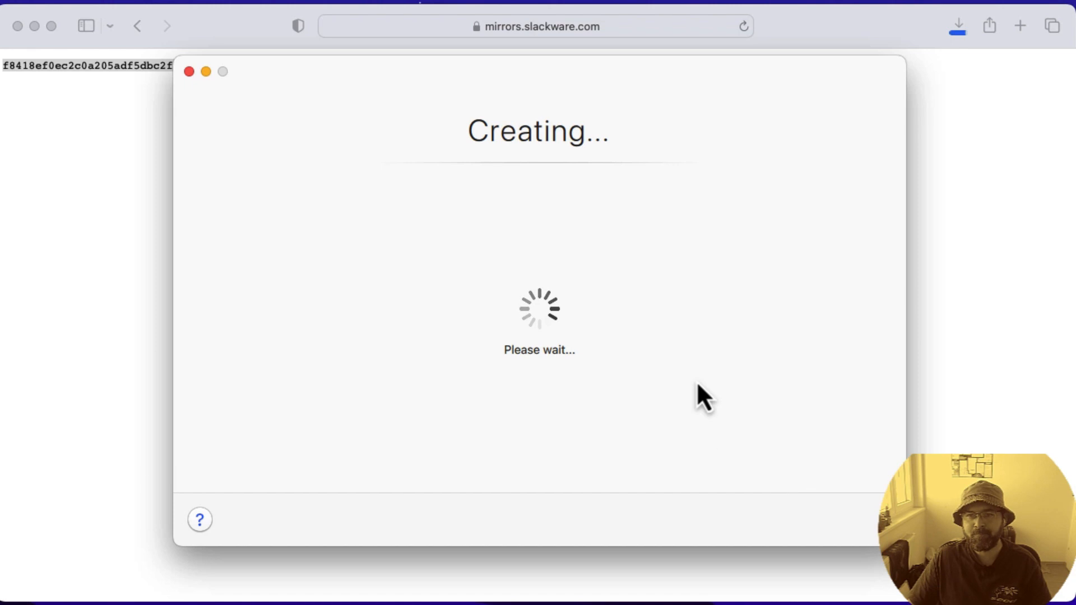
# Step: Open the virtual machine's configuration and review its startup options, CPU and memory, graphics, input-device and shared printer settings
pyautogui.click(543, 446)
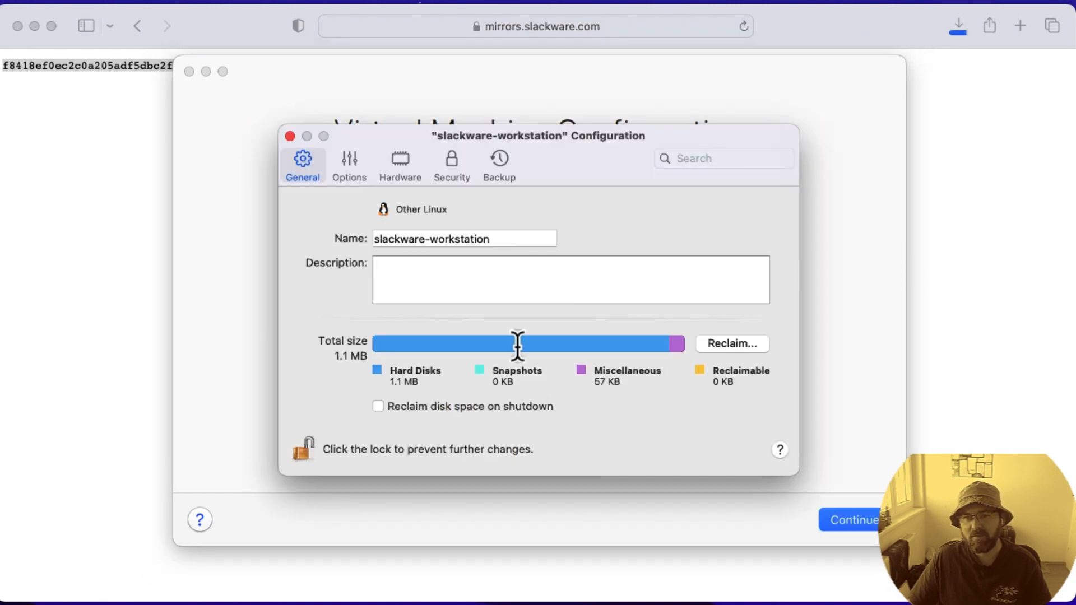
pyautogui.click(351, 164)
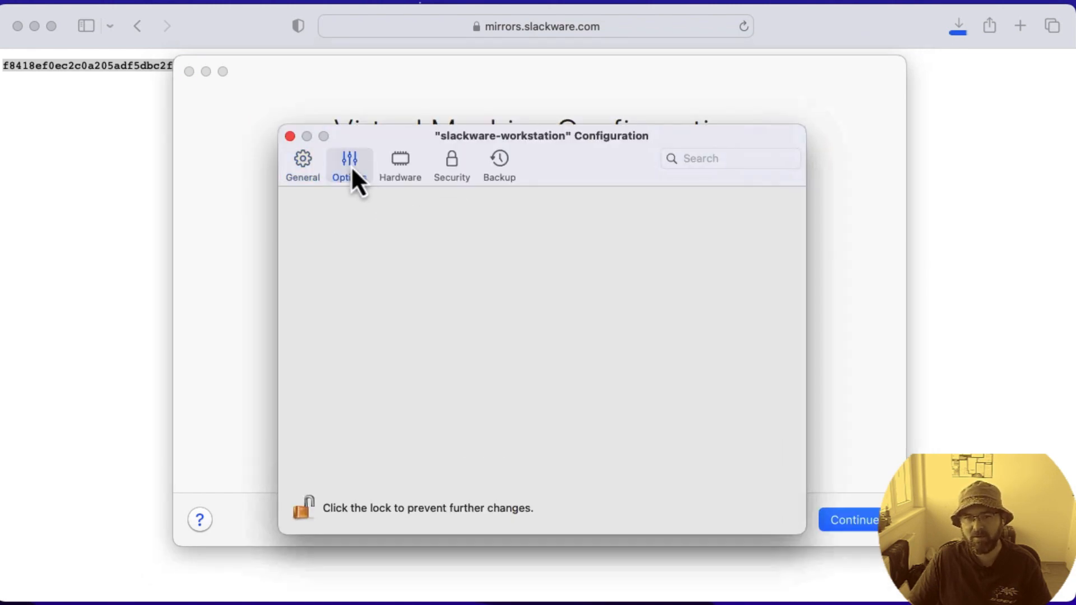
pyautogui.moveTo(585, 151); pyautogui.dragTo(578, 71)
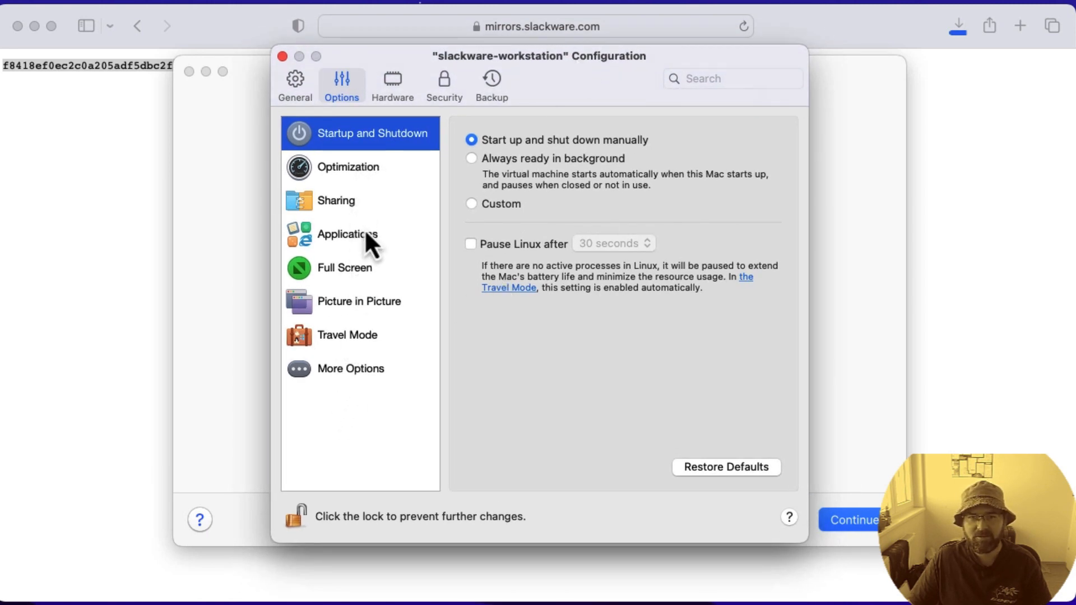
pyautogui.click(387, 85)
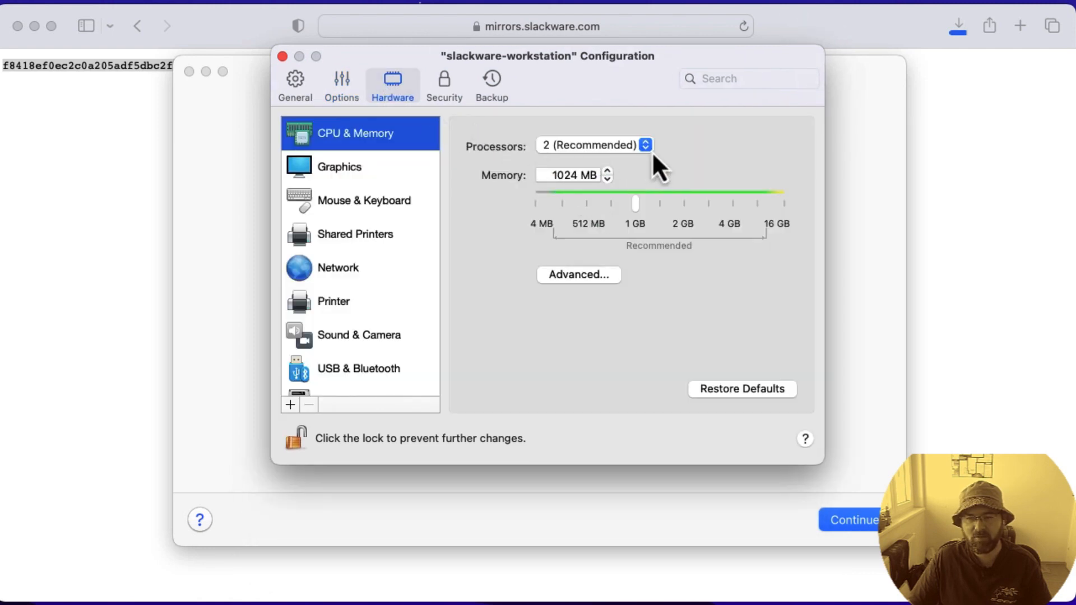
pyautogui.doubleClick(570, 176)
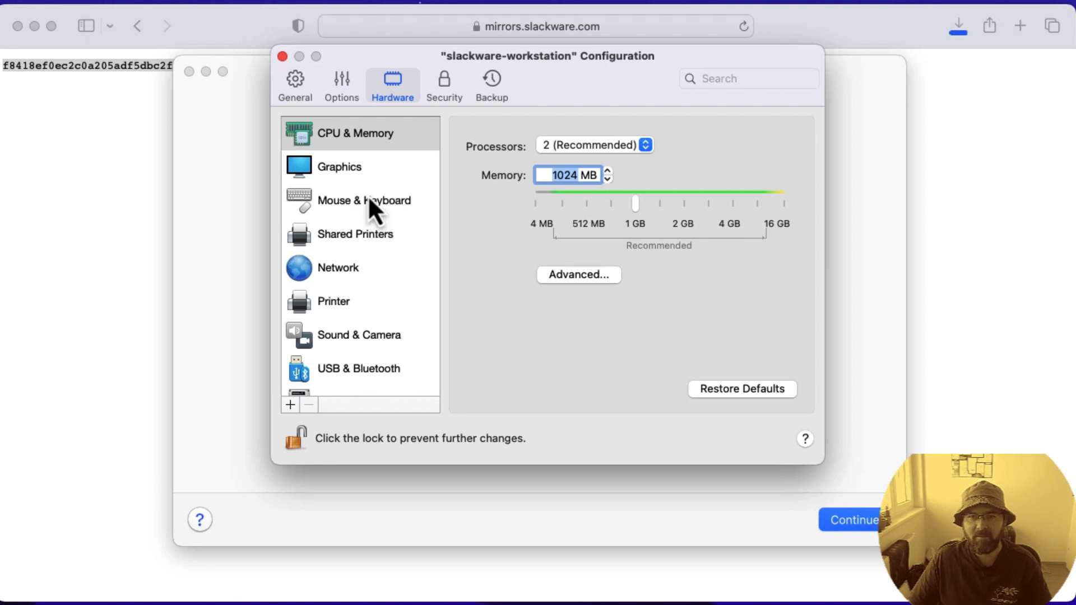
pyautogui.click(365, 171)
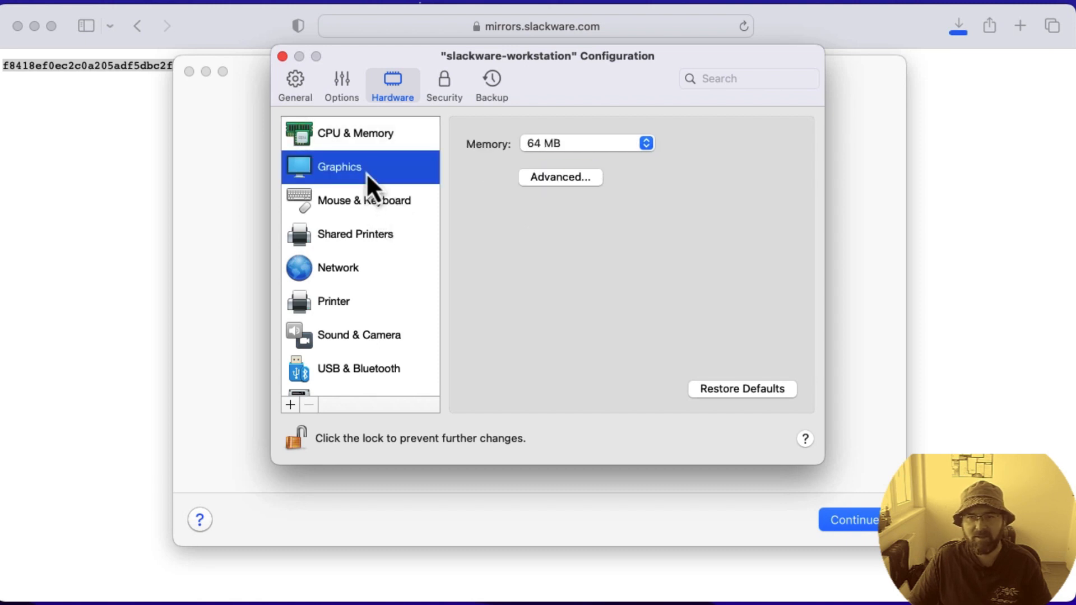
pyautogui.click(391, 210)
pyautogui.click(381, 245)
# Step: Set the virtual machine's network source to the bridged Wi-Fi adapter
pyautogui.click(371, 277)
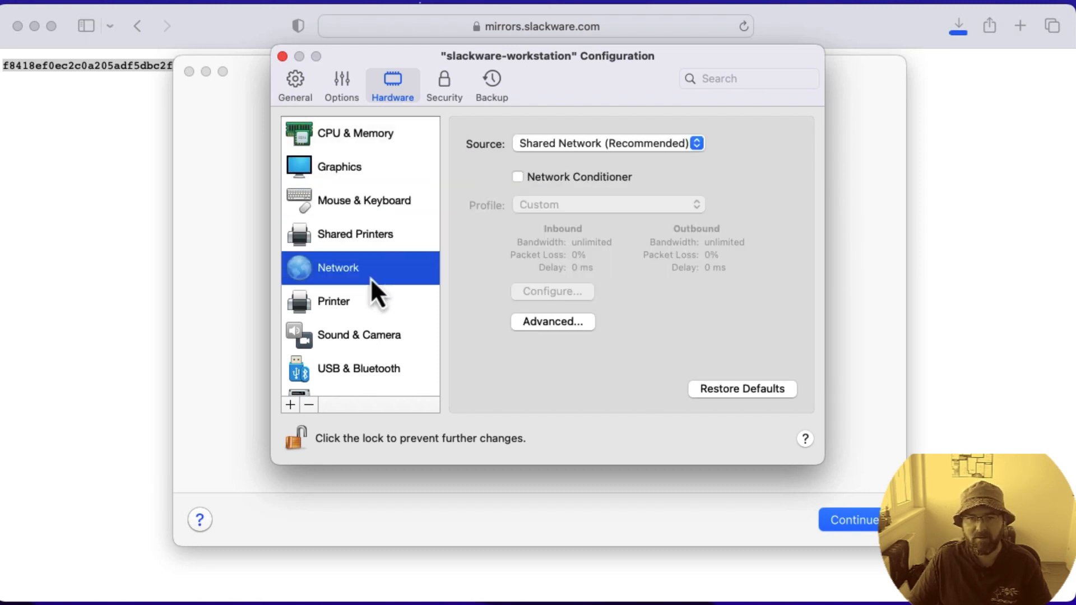
pyautogui.click(599, 145)
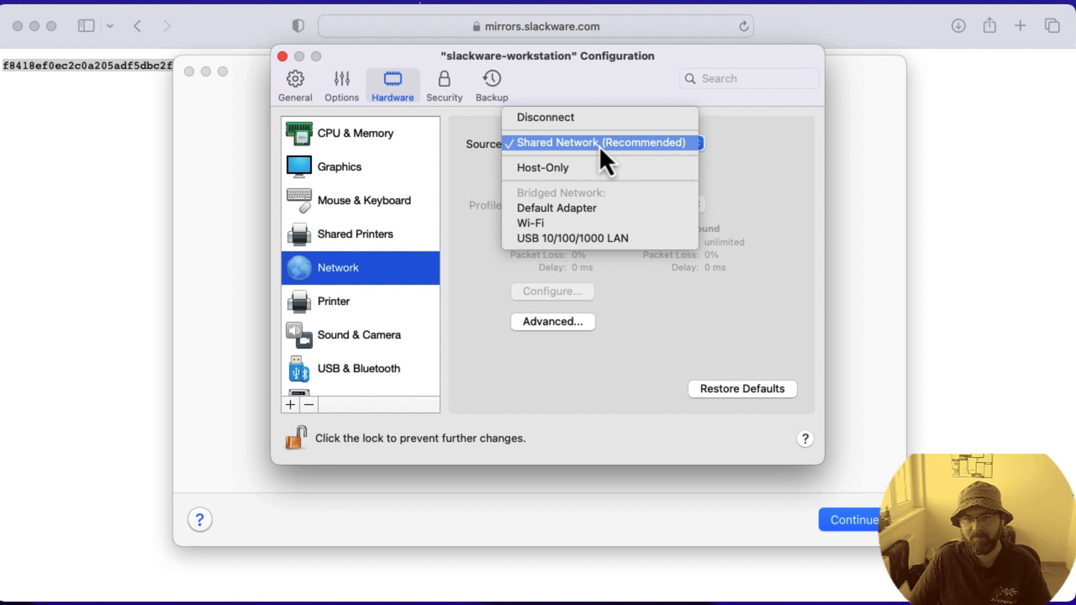
pyautogui.click(553, 227)
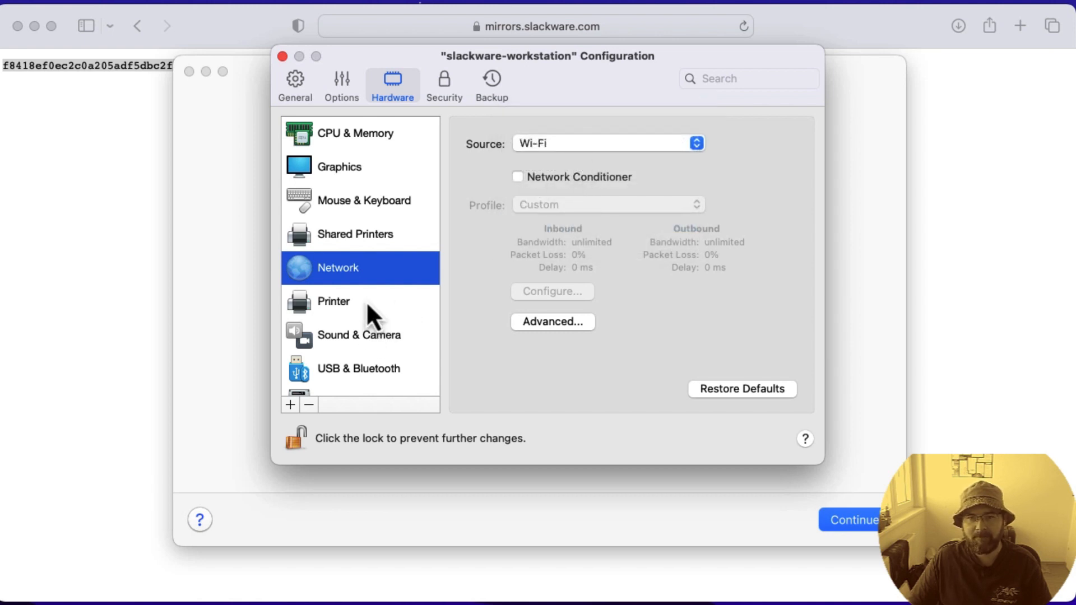
# Step: Resize the virtual hard disk slackware-workstation-0.hdd to 32 GB and apply the change, accepting the resize warning
pyautogui.scroll(-3, 365, 360)
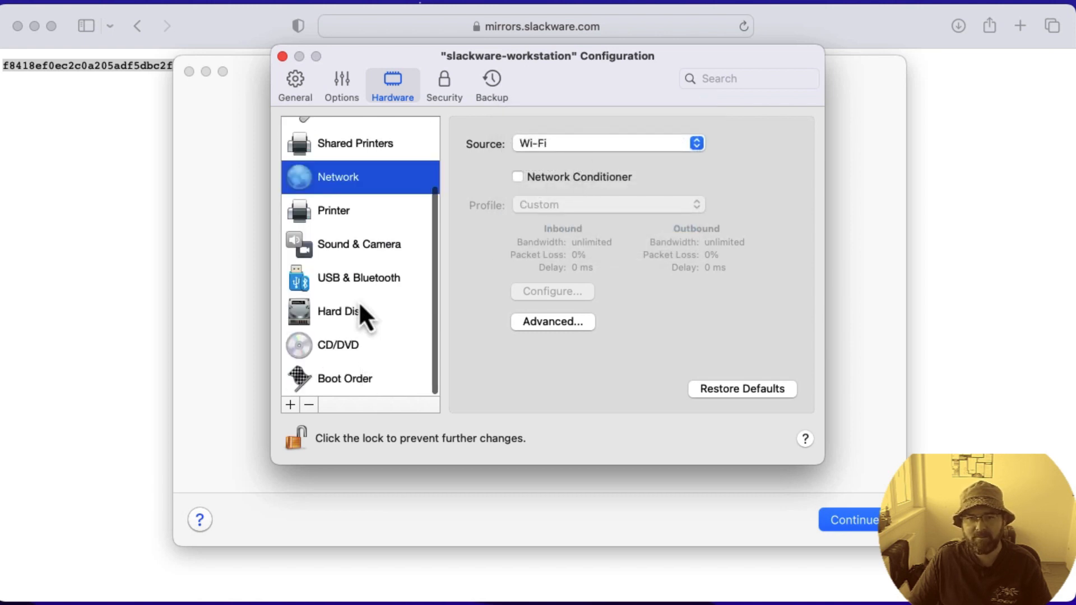
pyautogui.click(356, 311)
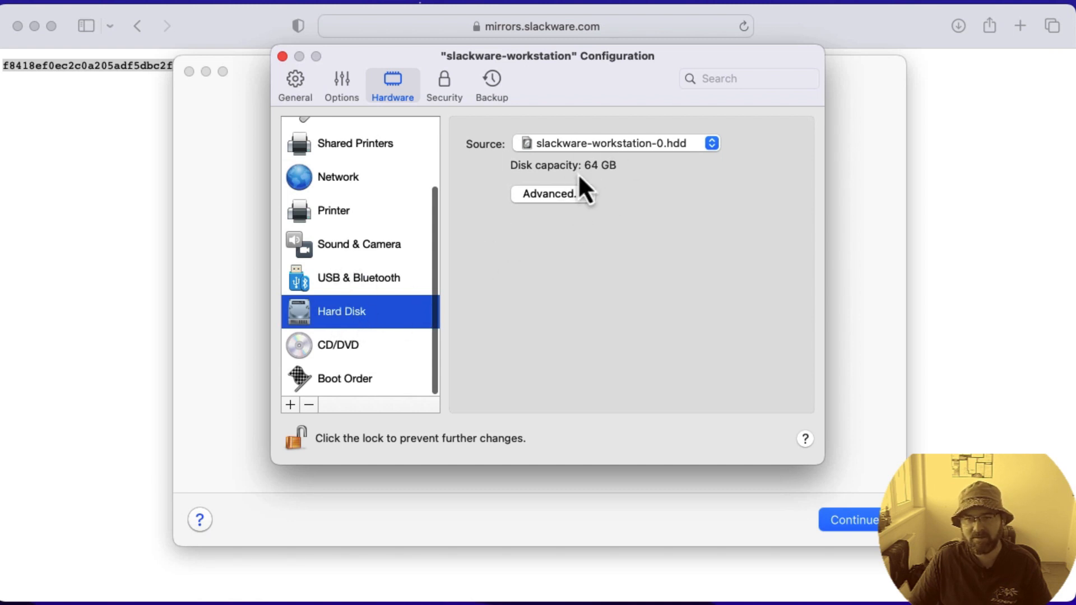
pyautogui.click(562, 199)
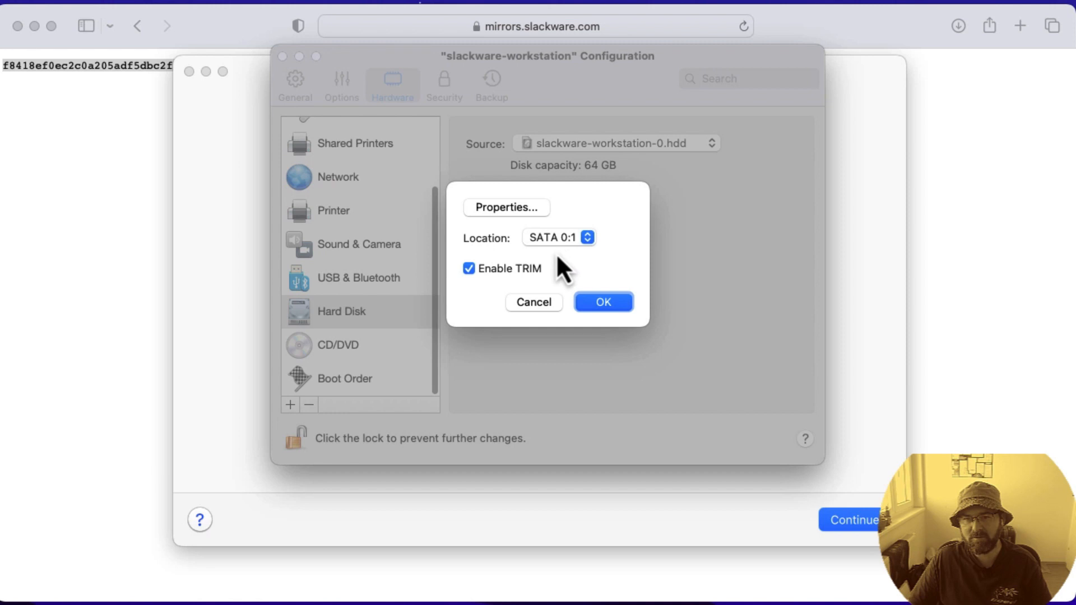
pyautogui.click(533, 208)
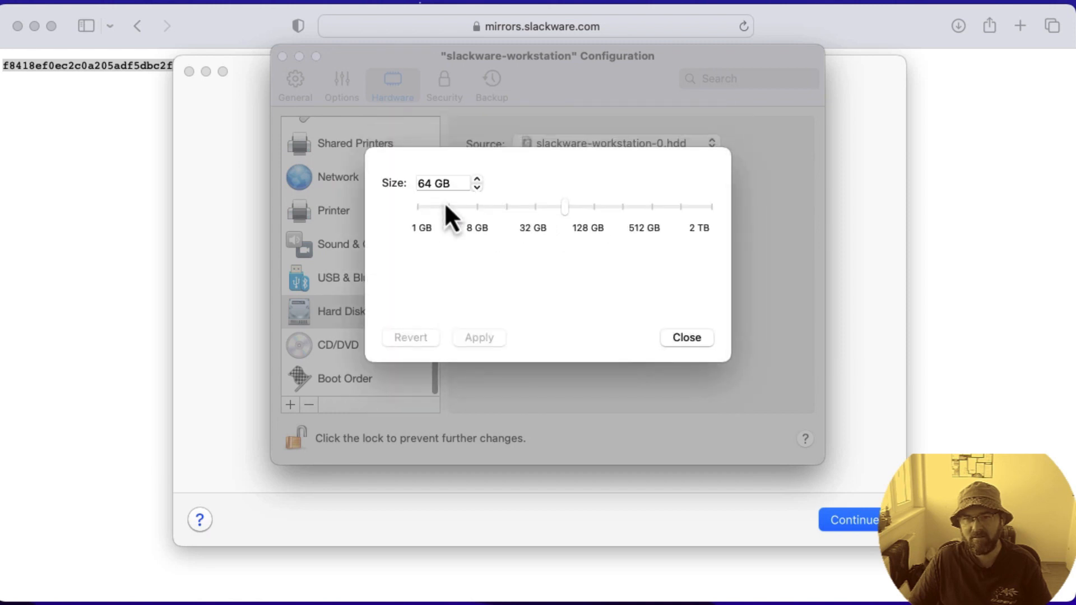
pyautogui.click(535, 208)
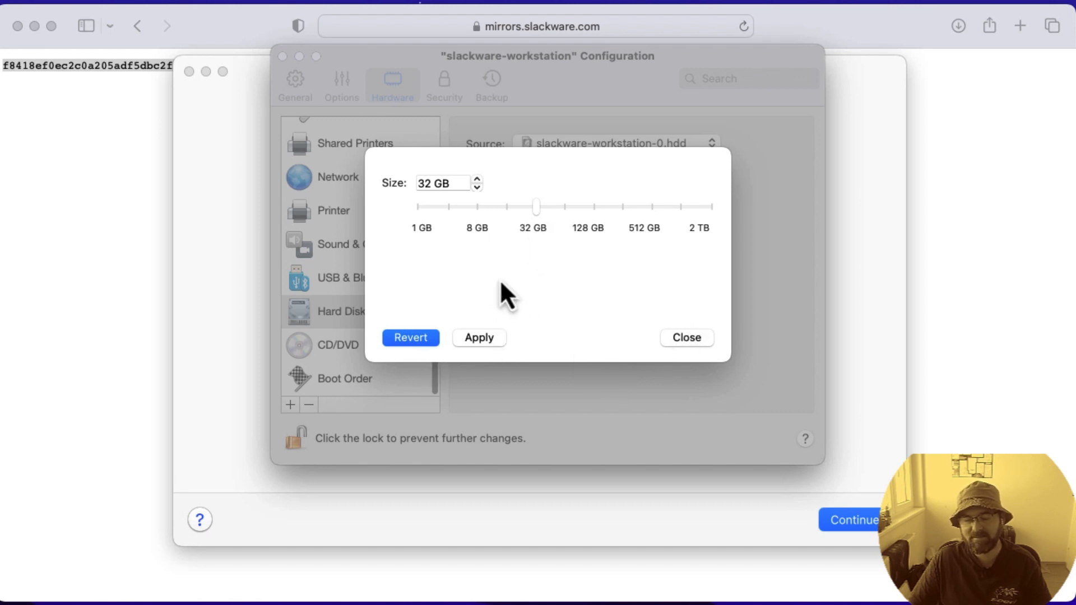
pyautogui.click(483, 339)
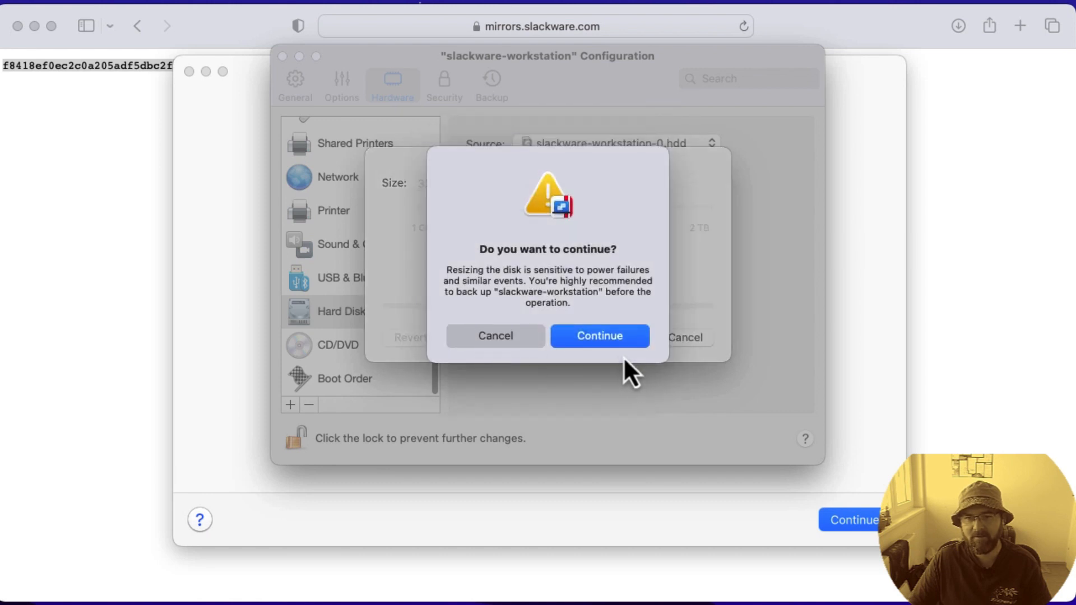
pyautogui.click(617, 343)
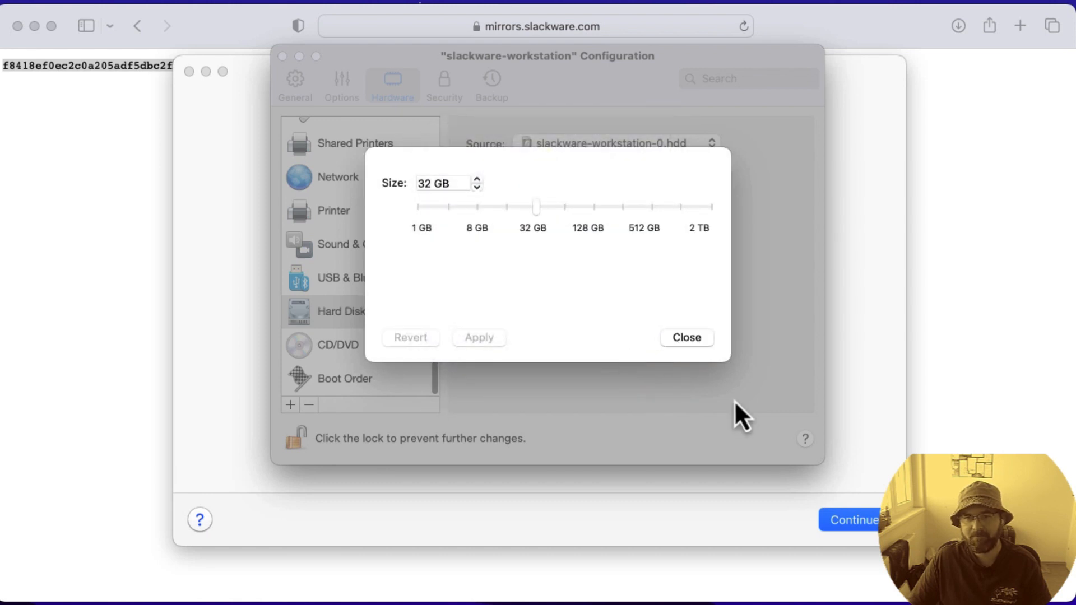
pyautogui.click(675, 342)
pyautogui.click(620, 307)
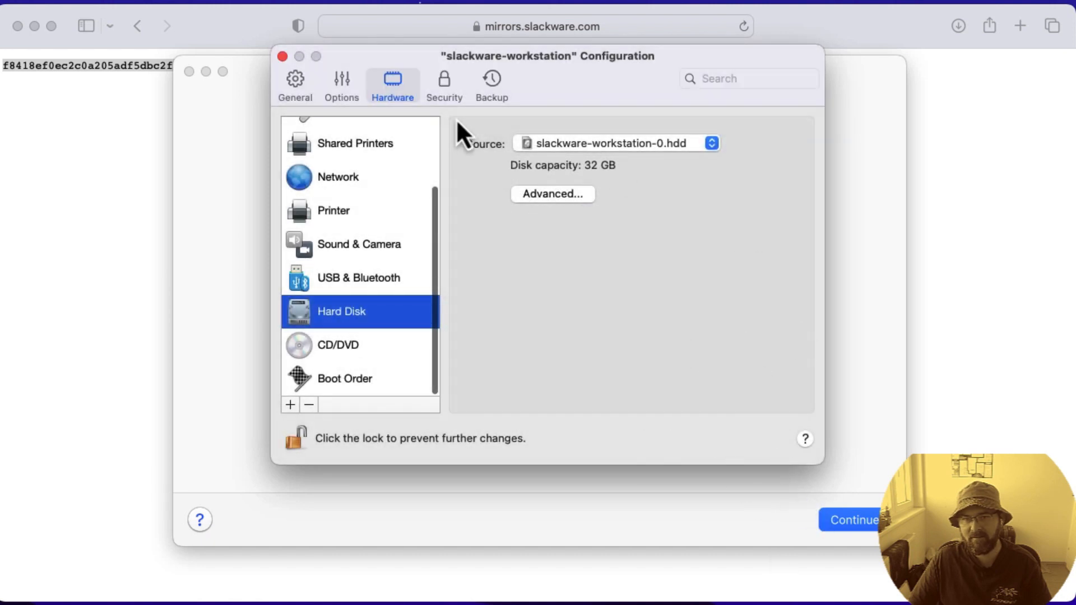
# Step: Close the slackware-workstation configuration and continue the installation to start the virtual machine
pyautogui.click(282, 56)
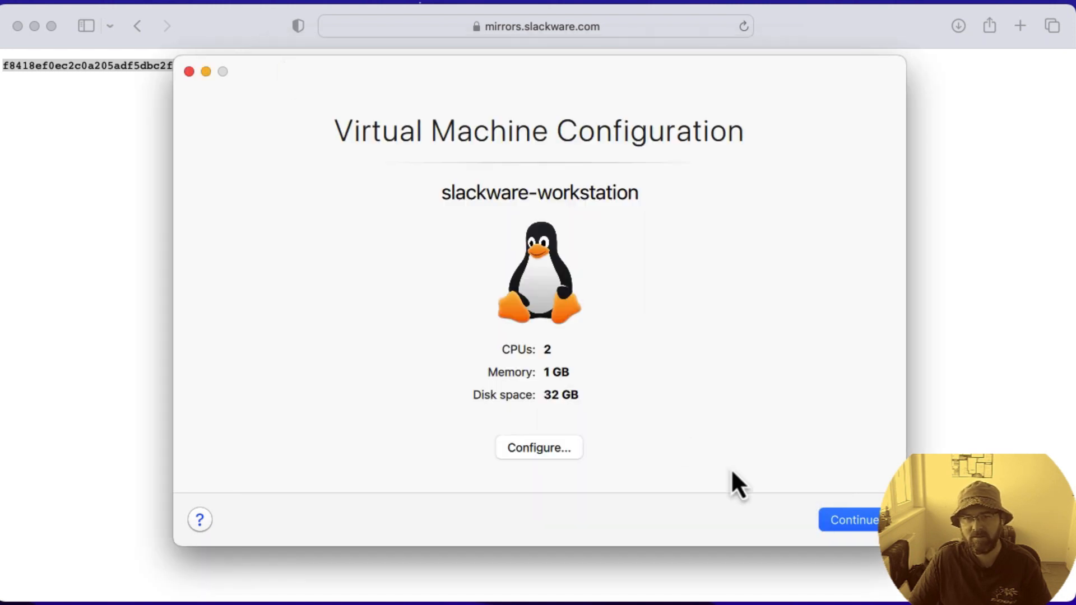
pyautogui.click(867, 527)
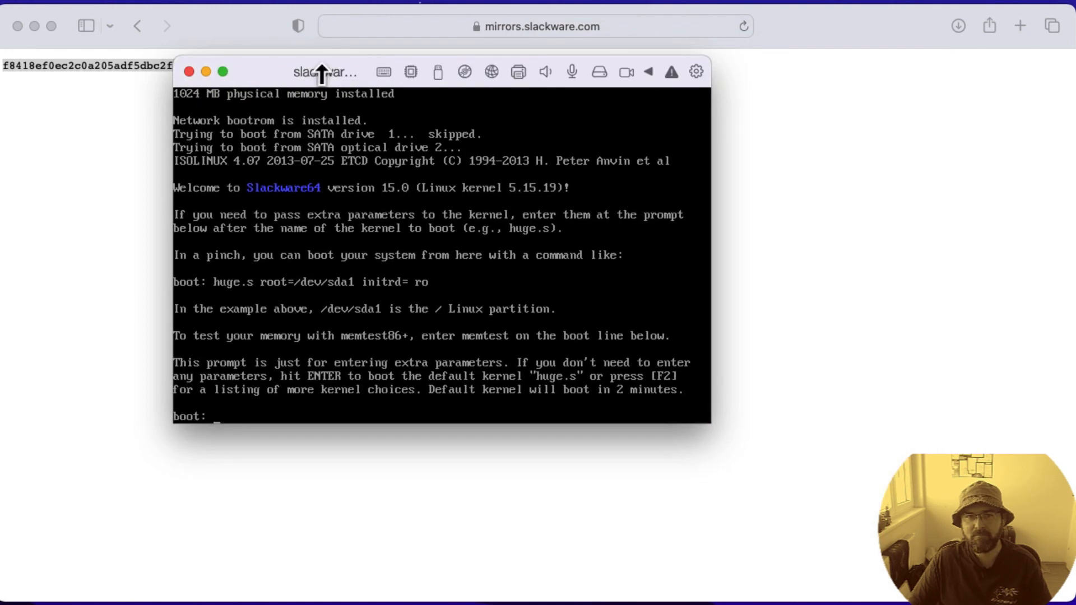
# Step: Minimise the browser window, then enlarge the virtual machine window and reposition it so it fills most of the desktop
pyautogui.moveTo(271, 76); pyautogui.dragTo(135, 34)
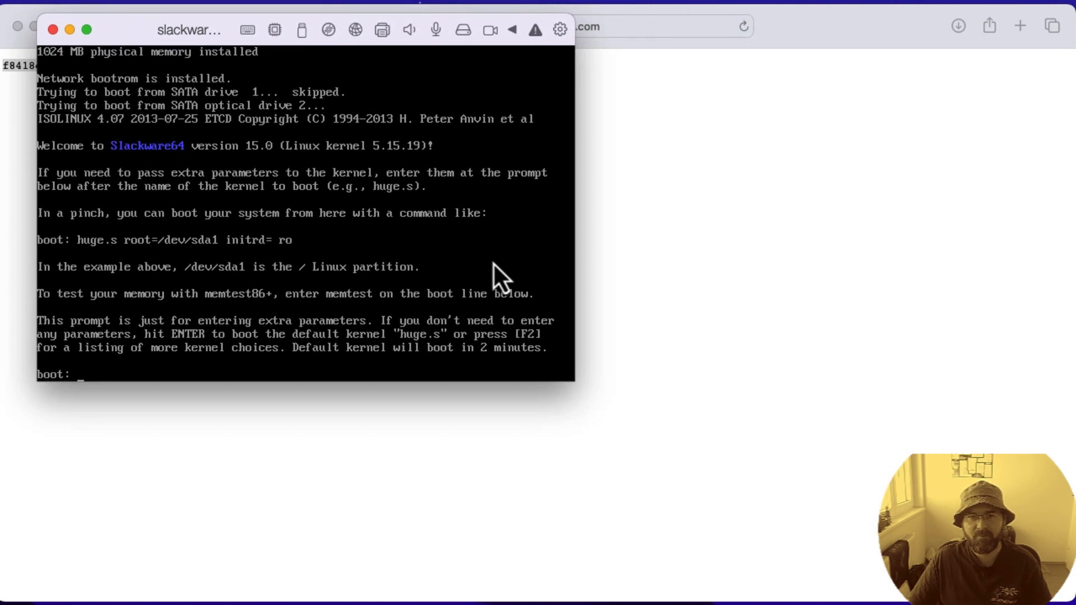
pyautogui.click(32, 27)
pyautogui.moveTo(129, 33); pyautogui.dragTo(96, 22)
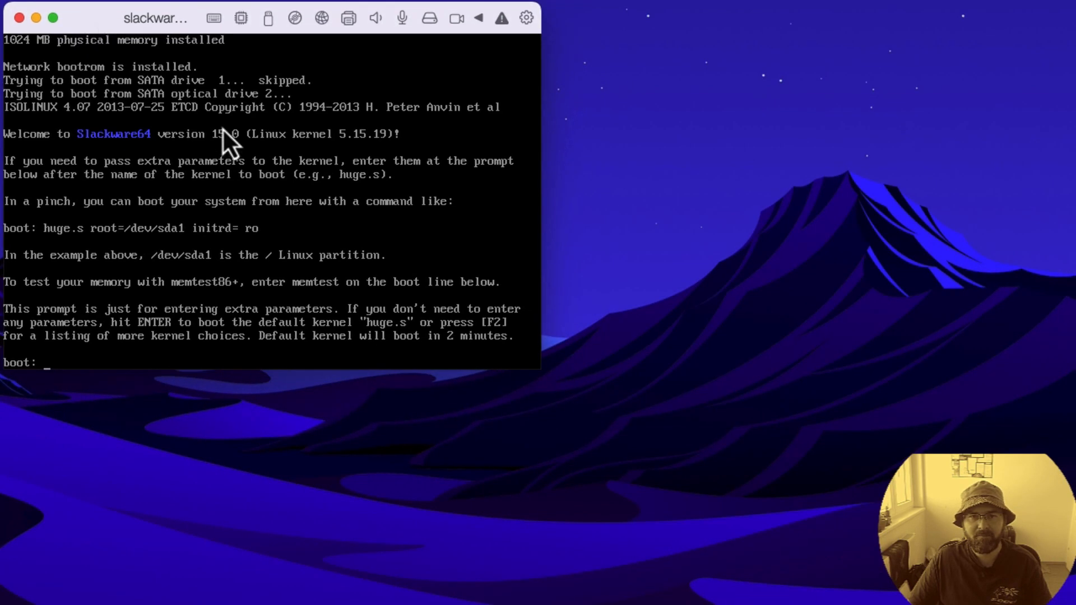
pyautogui.moveTo(539, 367); pyautogui.dragTo(1074, 602)
pyautogui.moveTo(530, 27); pyautogui.dragTo(627, 23)
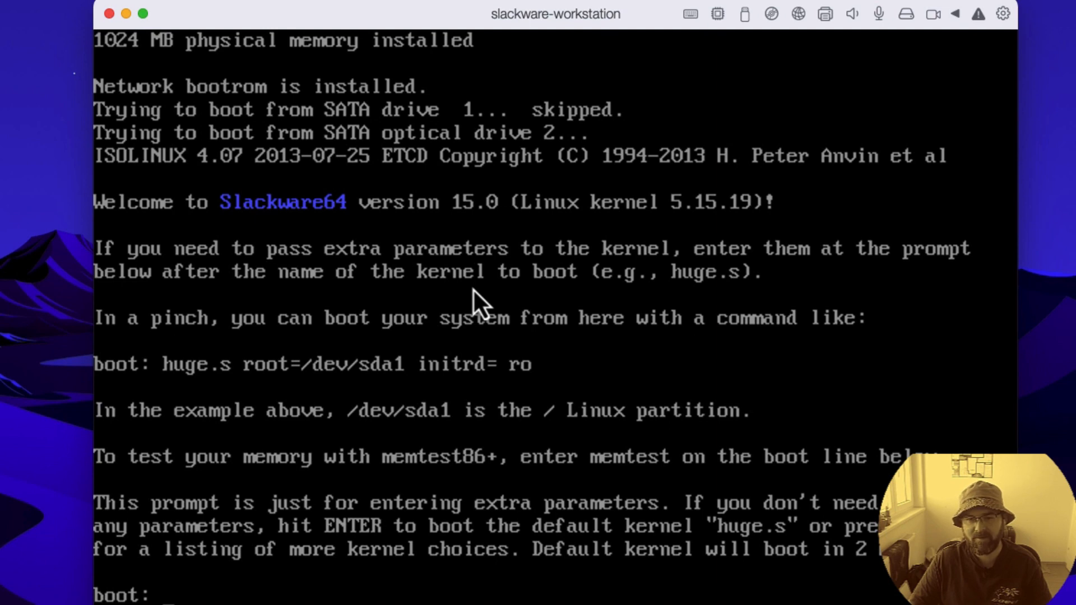
# Step: Boot the default huge.s kernel from the Slackware boot prompt and enlarge the virtual machine window again
pyautogui.press('Return')
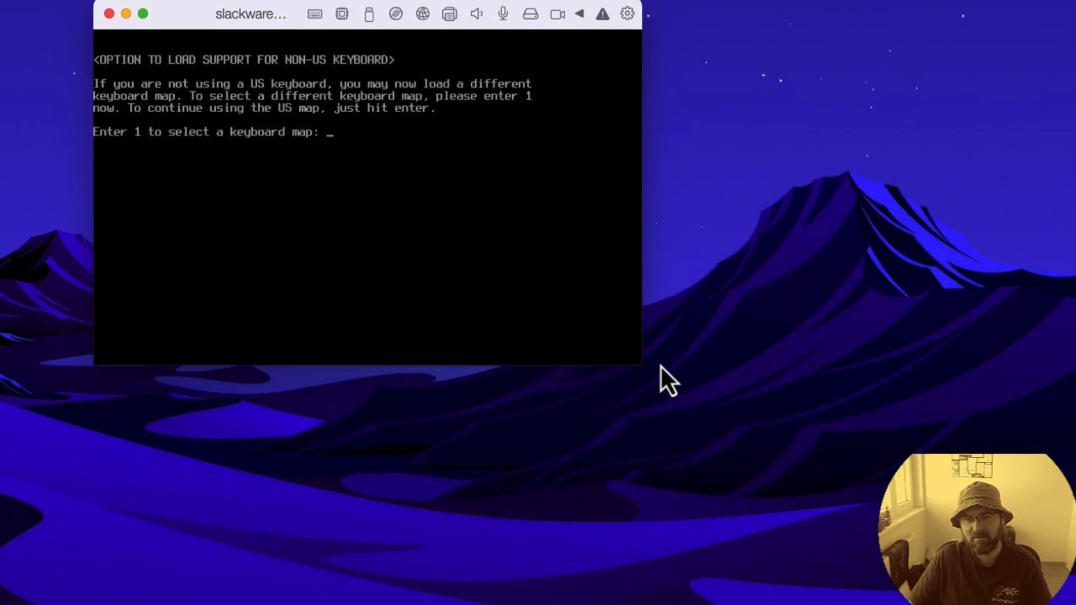
pyautogui.moveTo(639, 362); pyautogui.dragTo(1040, 604)
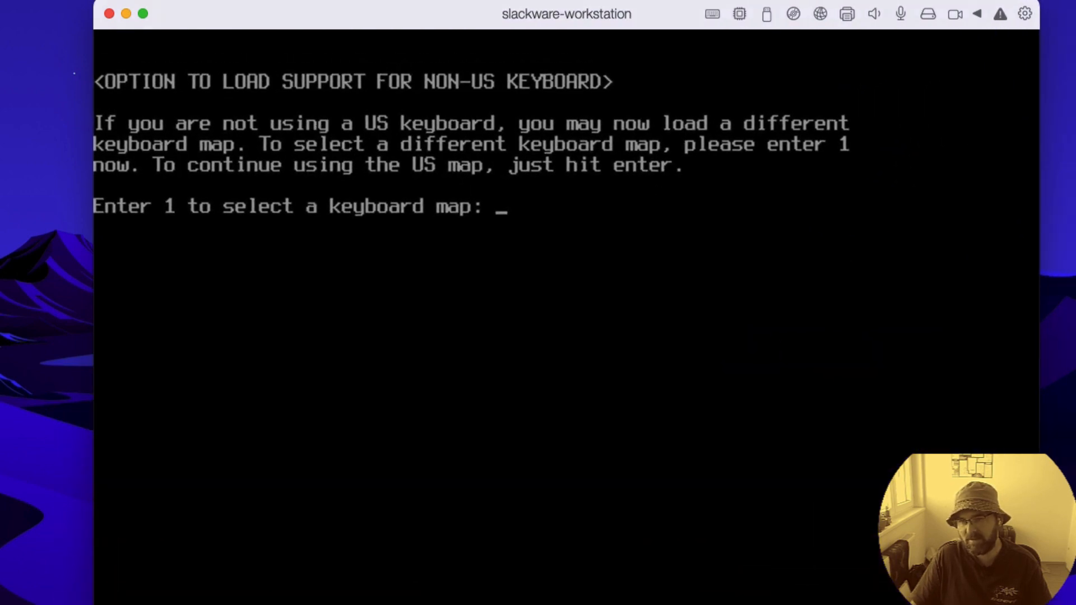
# Step: Keep the default US keyboard map and log in to the installer shell with an empty login name
pyautogui.click(723, 442)
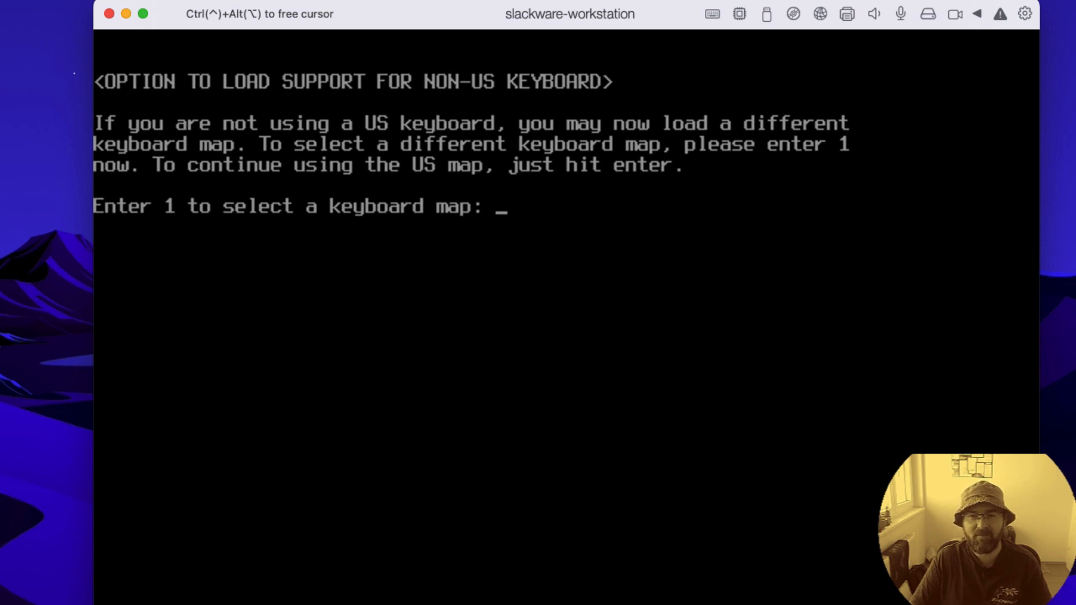
pyautogui.write('1')
pyautogui.press('BackSpace')
pyautogui.press('Return')
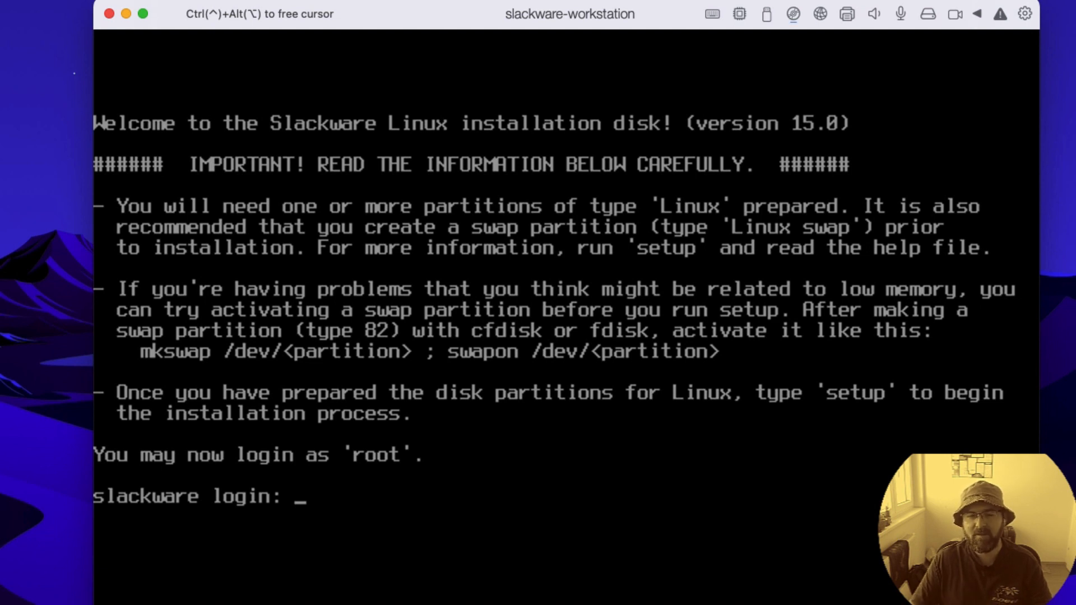
pyautogui.press('Return')
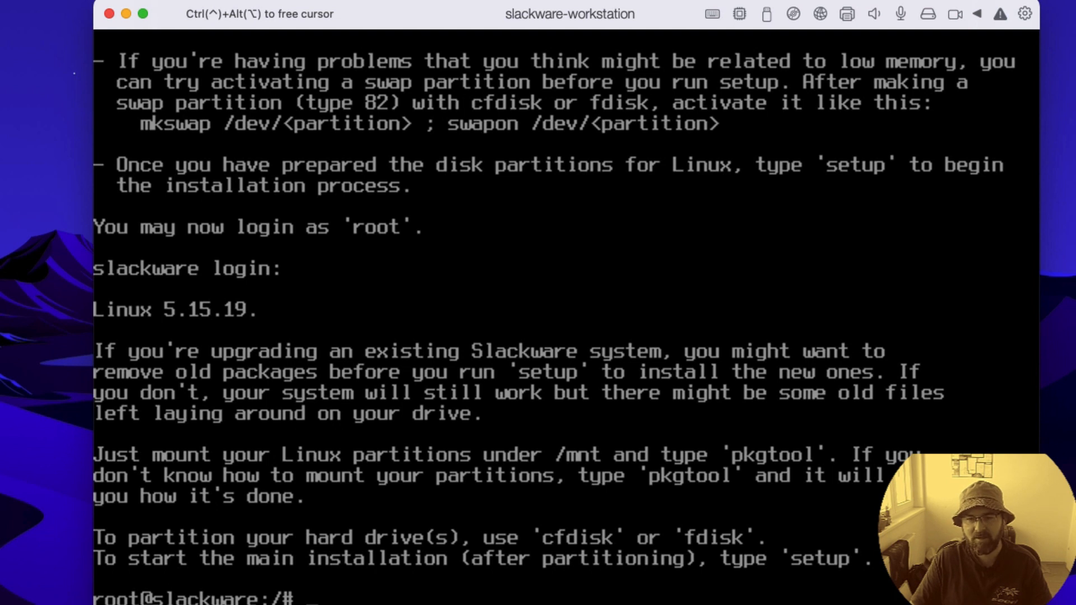
# Step: List the available disks and their partitions with fdisk -l
pyautogui.write('fd')
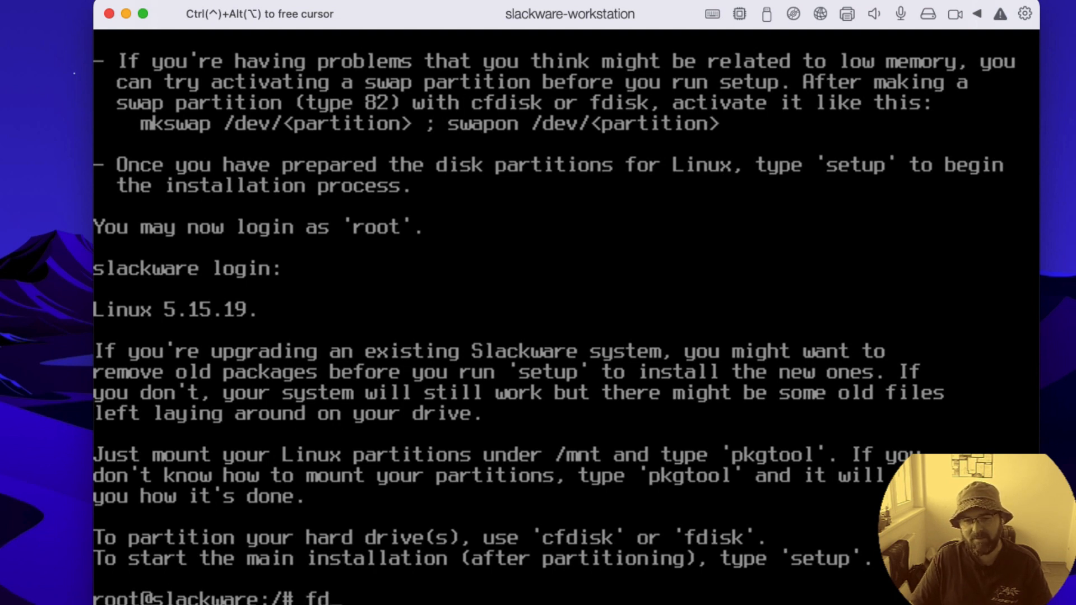
pyautogui.write('isk -l')
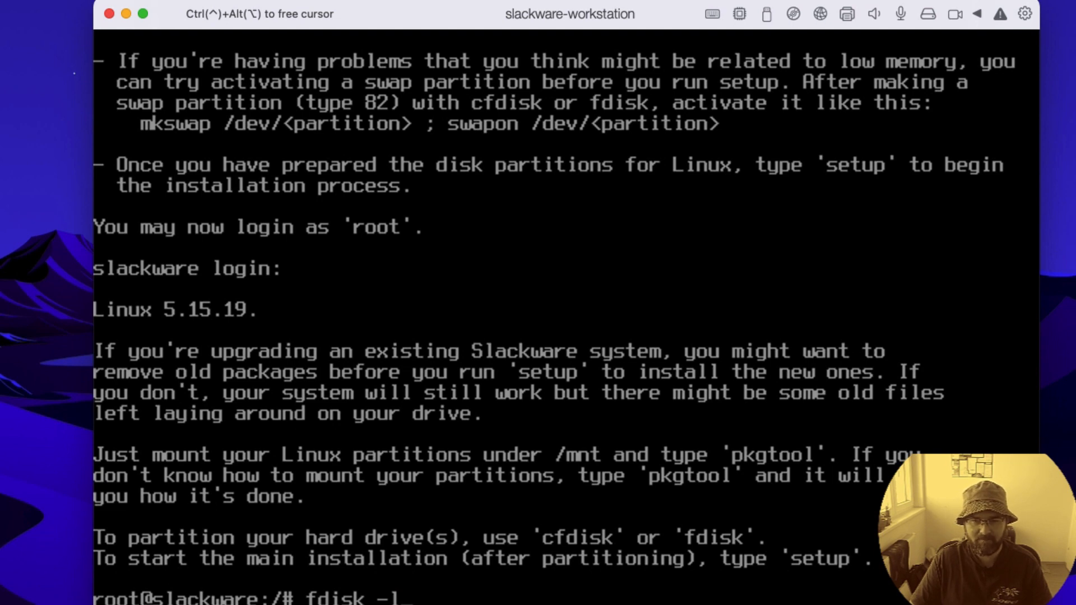
pyautogui.press('Return')
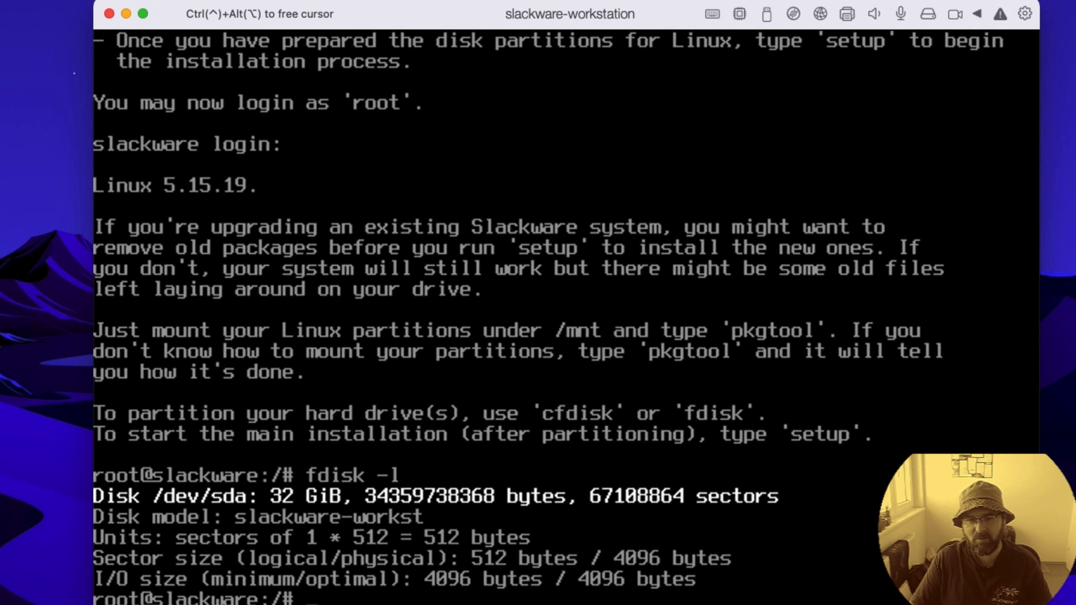
# Step: Start the cfdisk partitioning tool from the installer shell
pyautogui.write('cf')
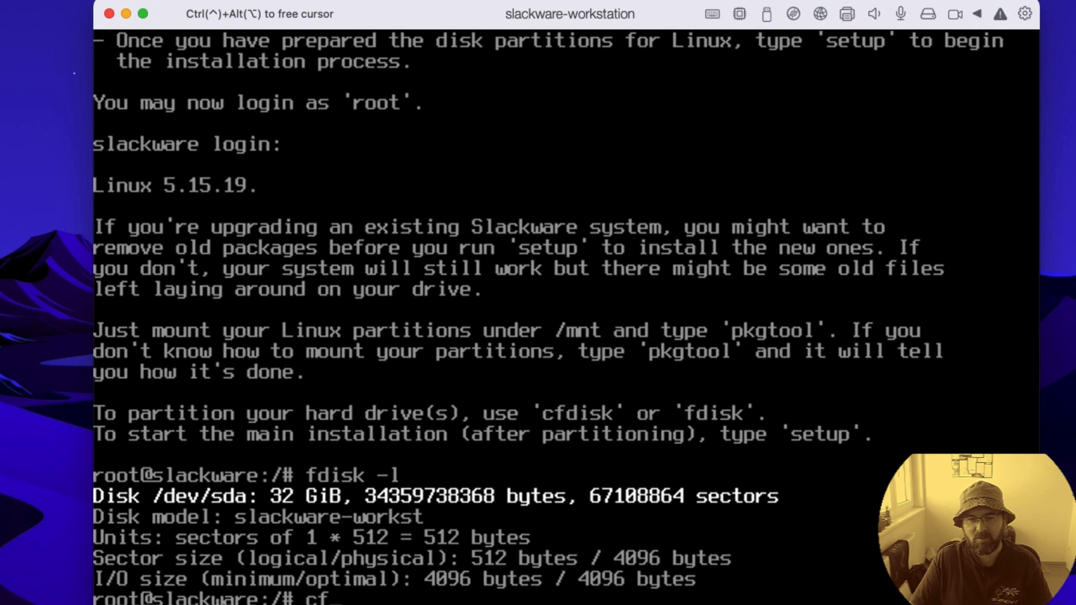
pyautogui.write('sk')
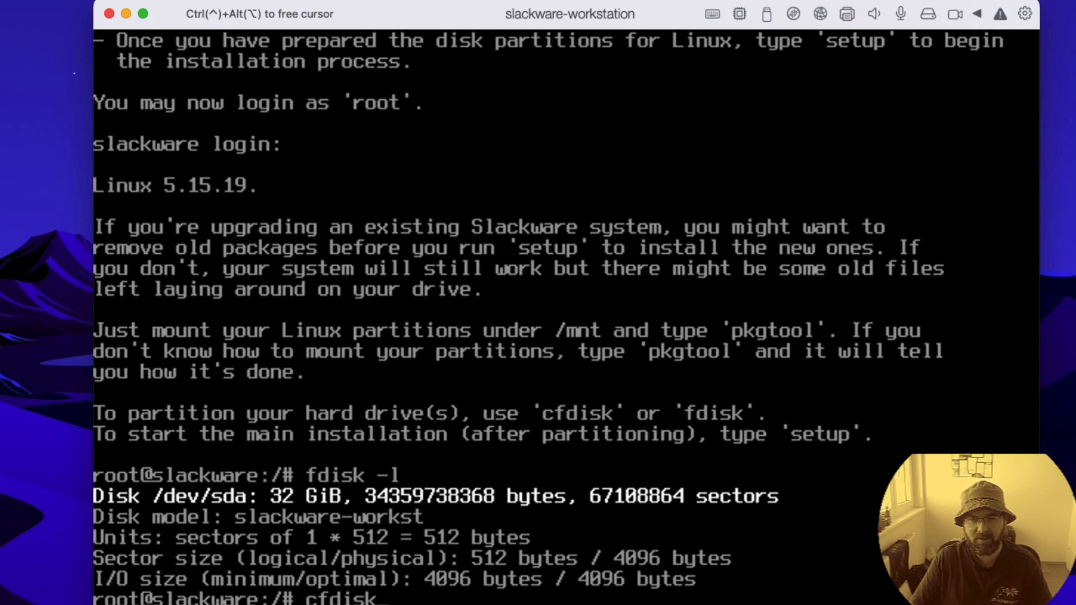
pyautogui.press('Return')
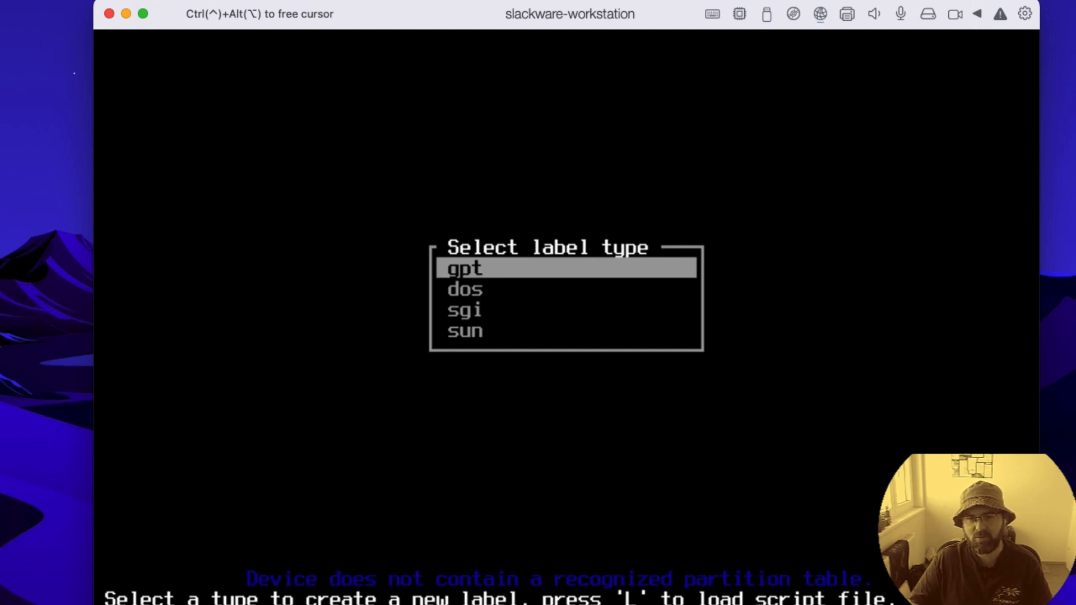
pyautogui.press('Down')
pyautogui.press('Down')
pyautogui.press('Down')
pyautogui.press('Up')
pyautogui.press('Up')
pyautogui.press('Up')
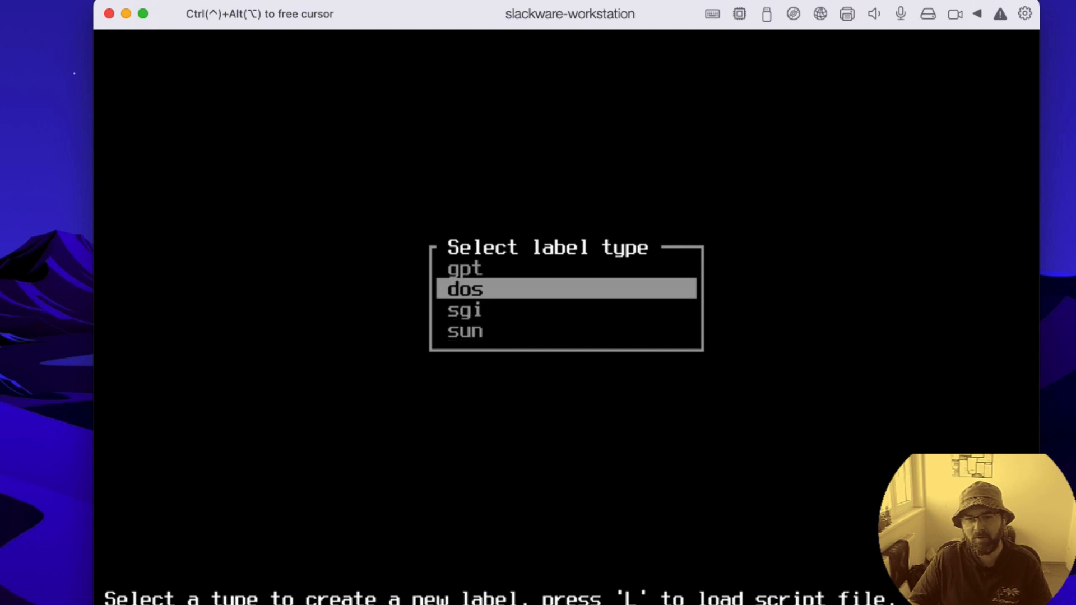
pyautogui.press('Down')
pyautogui.press('Down')
pyautogui.press('Down')
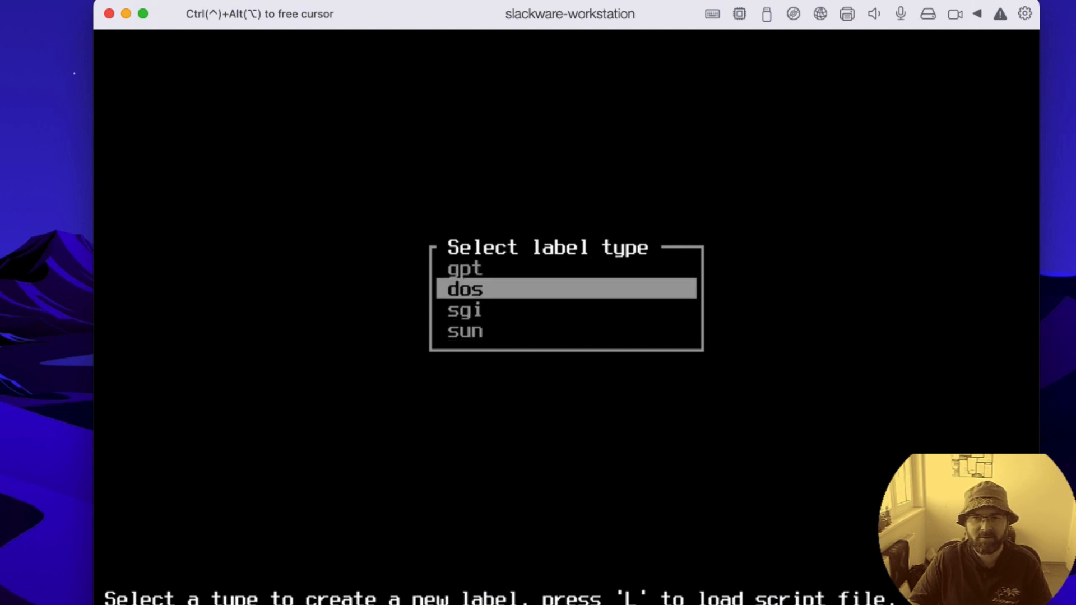
pyautogui.press('Up')
pyautogui.press('Up')
pyautogui.press('Up')
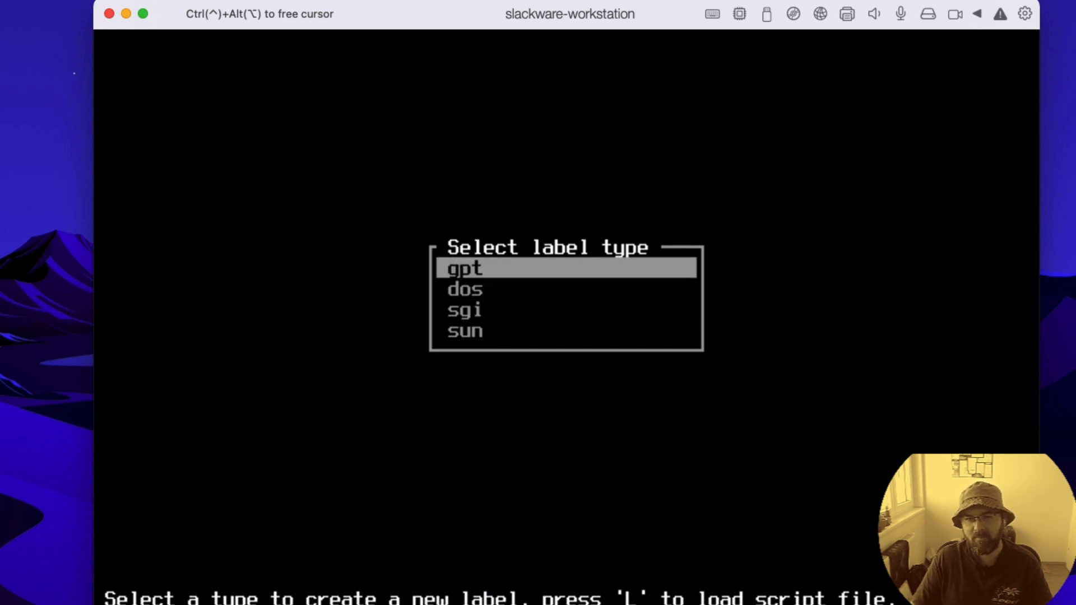
# Step: Choose dos as the label type for the new partition table on /dev/sda
pyautogui.press('Down')
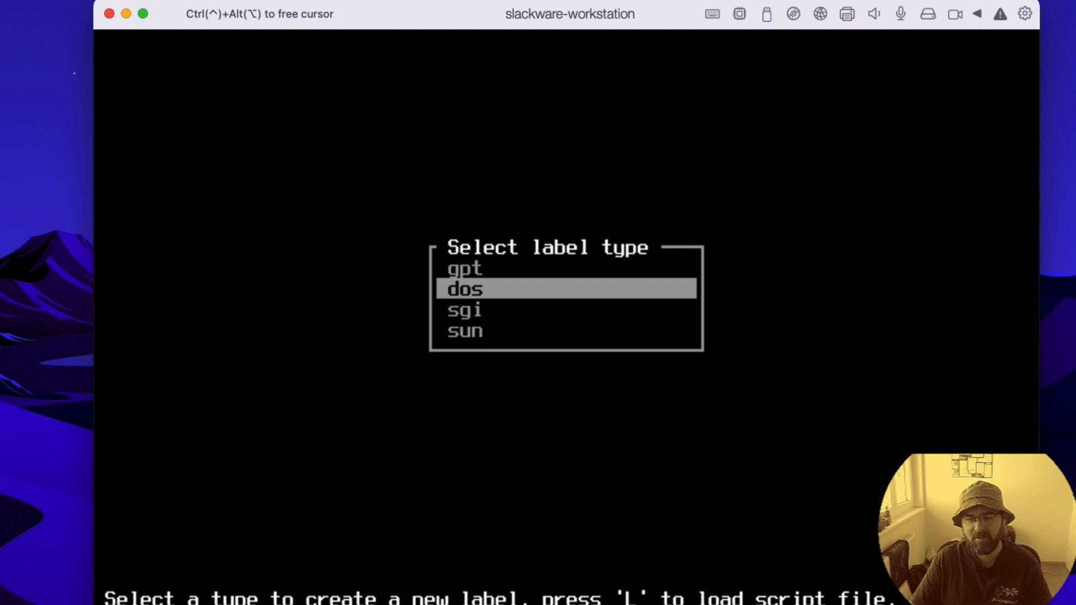
pyautogui.press('Down')
pyautogui.press('Up')
pyautogui.press('Up')
pyautogui.press('Down')
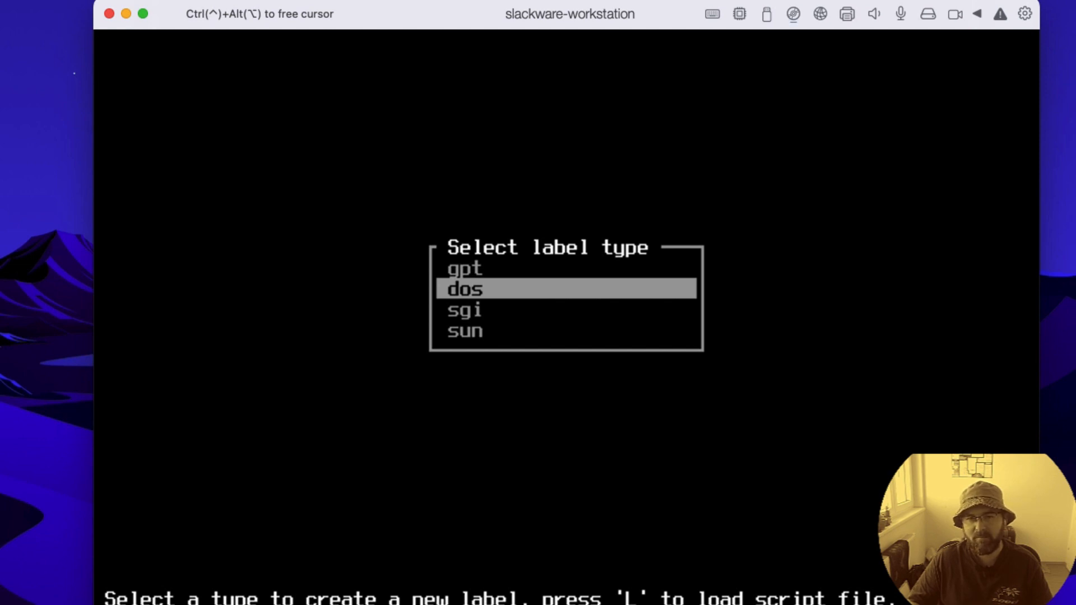
pyautogui.press('Up')
pyautogui.press('Down')
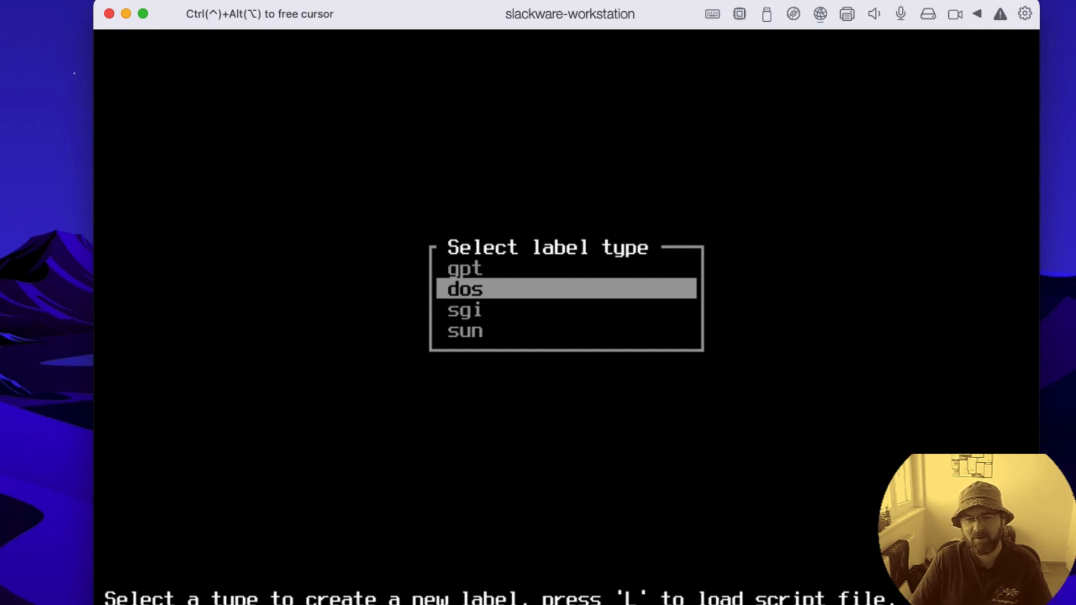
pyautogui.press('Return')
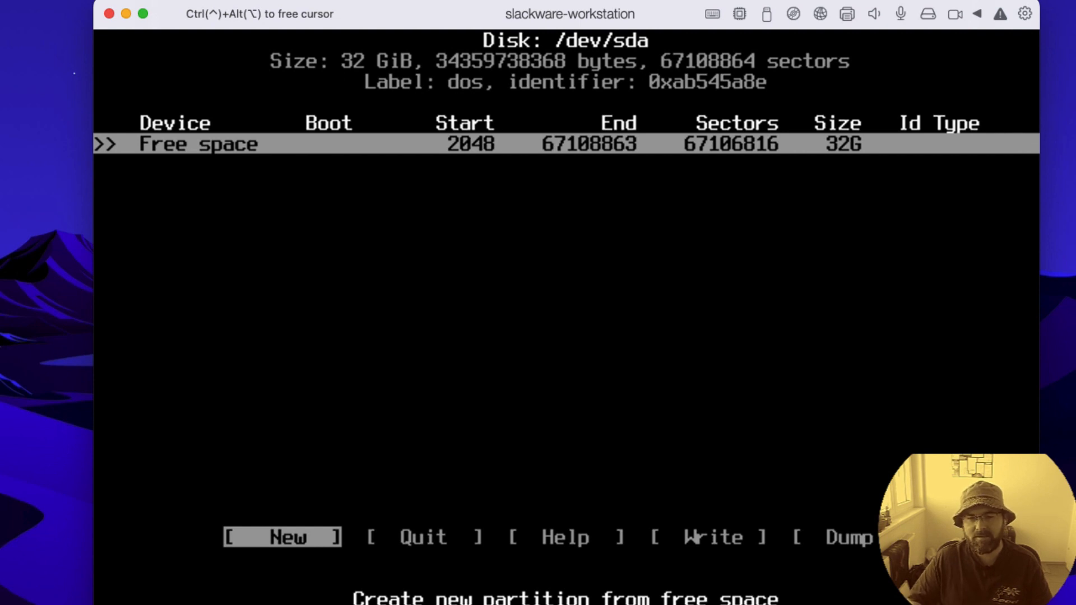
pyautogui.press('Right')
pyautogui.press('Right')
pyautogui.press('Right')
pyautogui.press('Right')
pyautogui.press('Left')
pyautogui.press('Left')
pyautogui.press('Left')
pyautogui.press('Left')
pyautogui.press('Right')
pyautogui.press('Right')
pyautogui.press('Right')
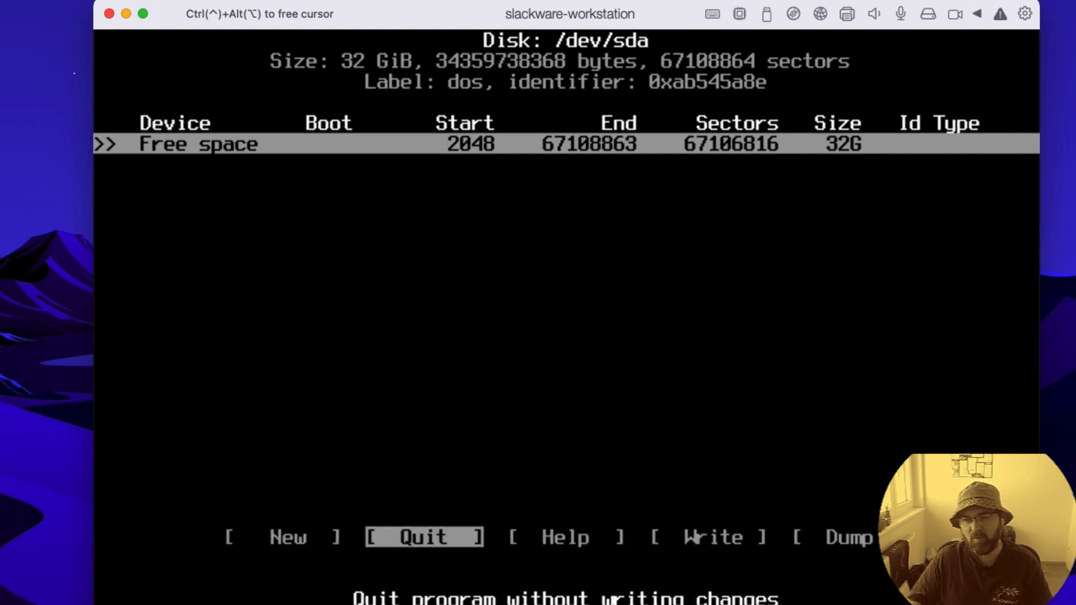
pyautogui.press('Left')
pyautogui.press('Left')
pyautogui.press('Right')
pyautogui.press('Right')
pyautogui.press('Right')
pyautogui.press('Right')
pyautogui.press('Left')
pyautogui.press('Left')
pyautogui.press('Left')
pyautogui.press('Left')
pyautogui.press('Right')
pyautogui.press('Right')
pyautogui.press('Right')
pyautogui.press('Left')
pyautogui.press('Left')
pyautogui.press('Left')
pyautogui.press('Left')
pyautogui.press('Left')
pyautogui.press('Left')
pyautogui.press('Left')
pyautogui.press('Left')
pyautogui.press('Left')
pyautogui.press('Left')
pyautogui.press('Right')
pyautogui.press('Right')
pyautogui.press('Right')
pyautogui.press('Left')
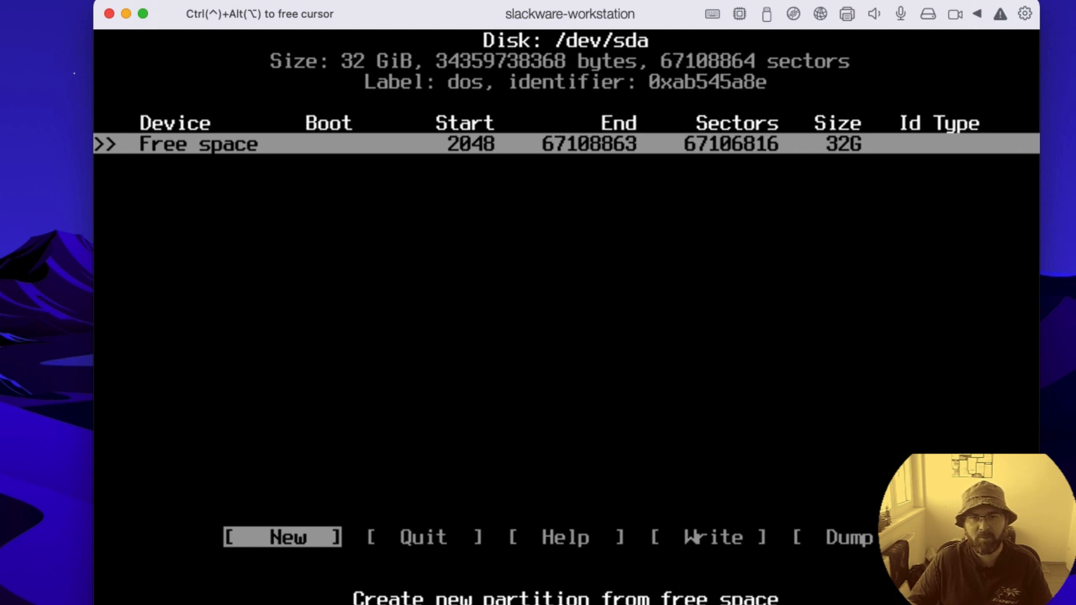
# Step: Create a new 1G primary partition from the free space on /dev/sda
pyautogui.press('Return')
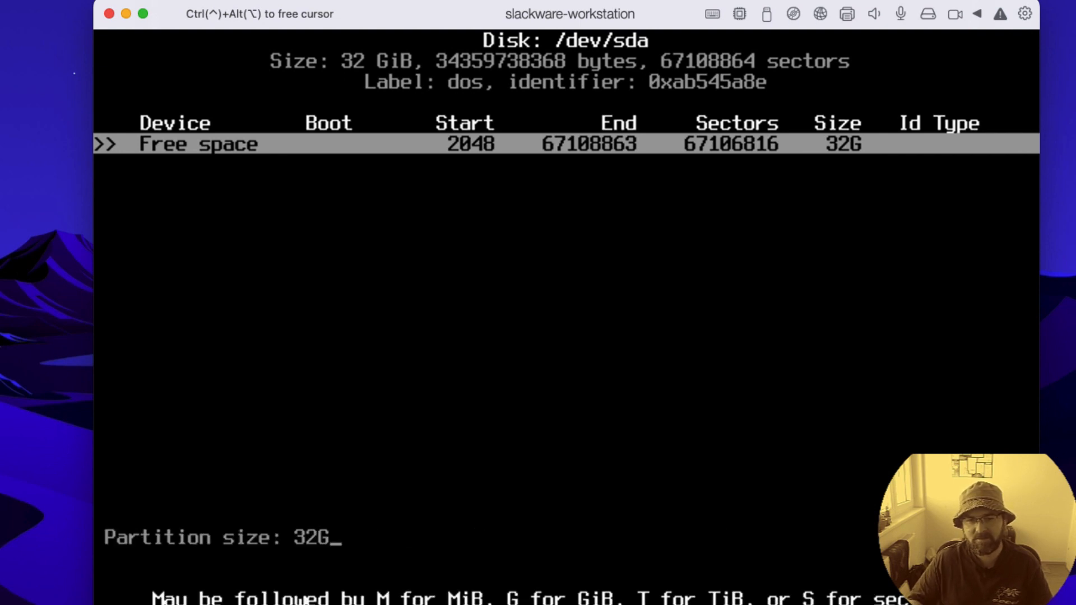
pyautogui.press('Left')
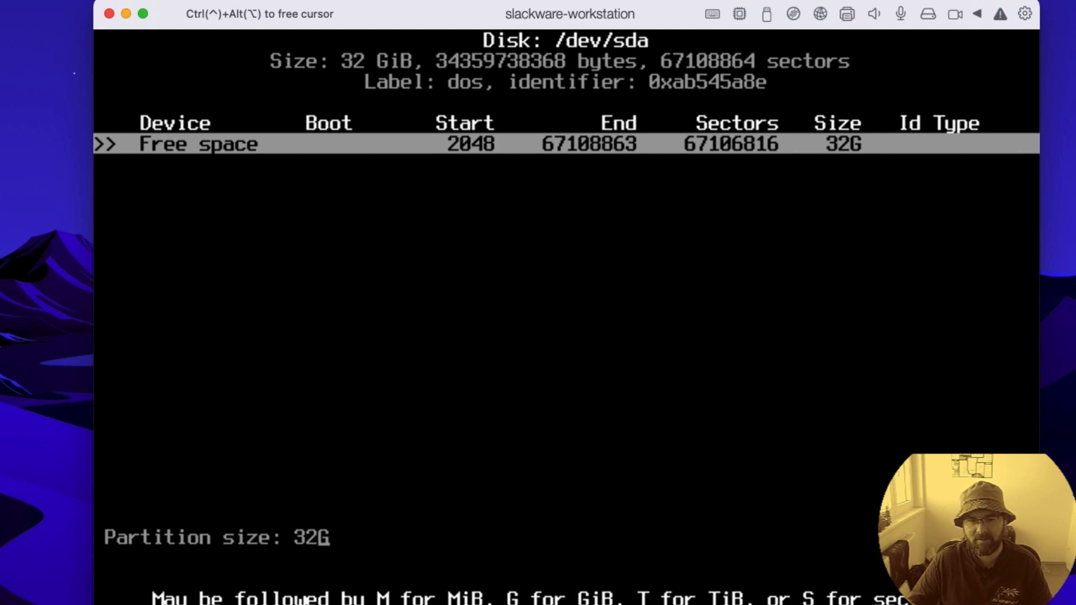
pyautogui.press('BackSpace')
pyautogui.press('BackSpace')
pyautogui.write('1G')
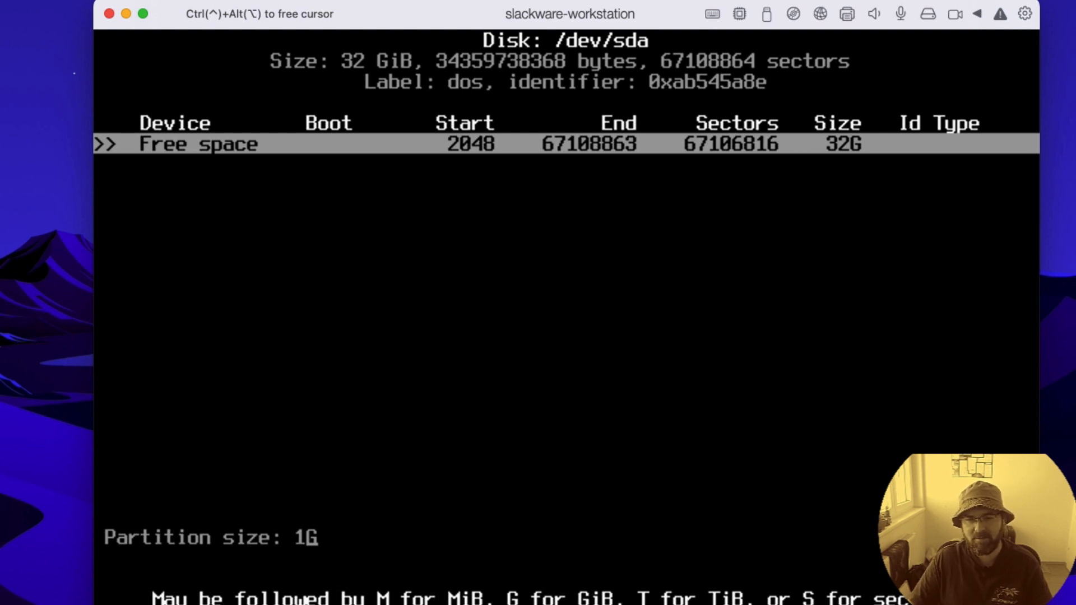
pyautogui.press('Return')
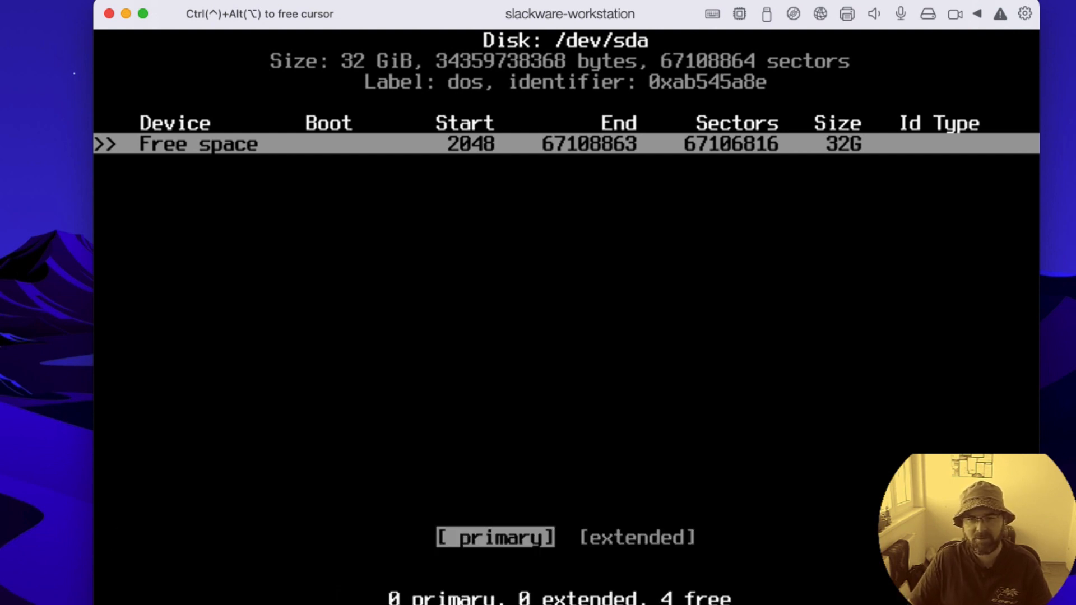
pyautogui.press('Right')
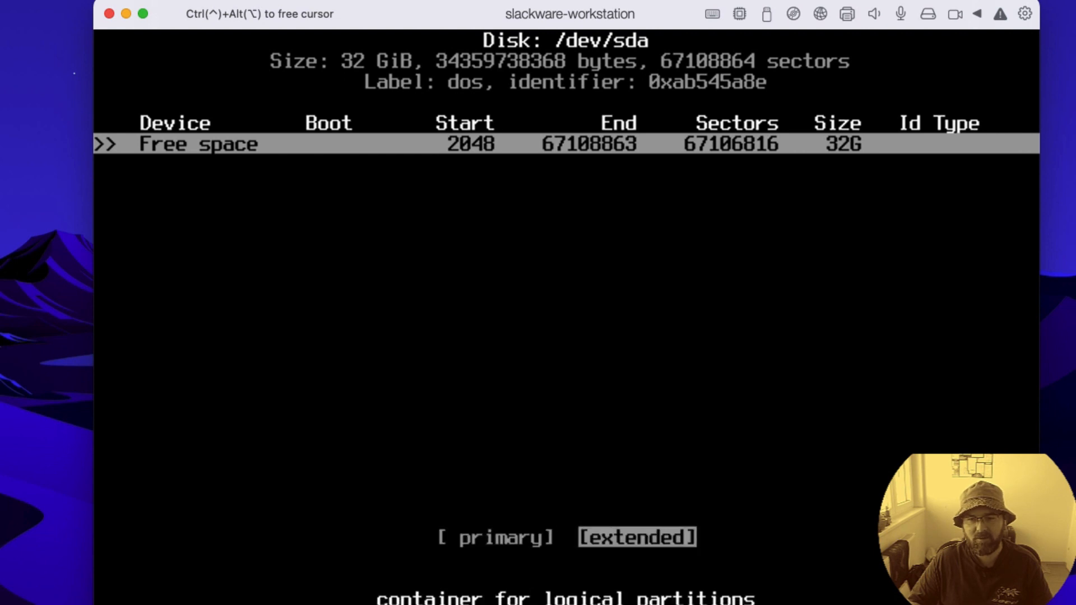
pyautogui.press('Left')
pyautogui.press('Right')
pyautogui.press('Left')
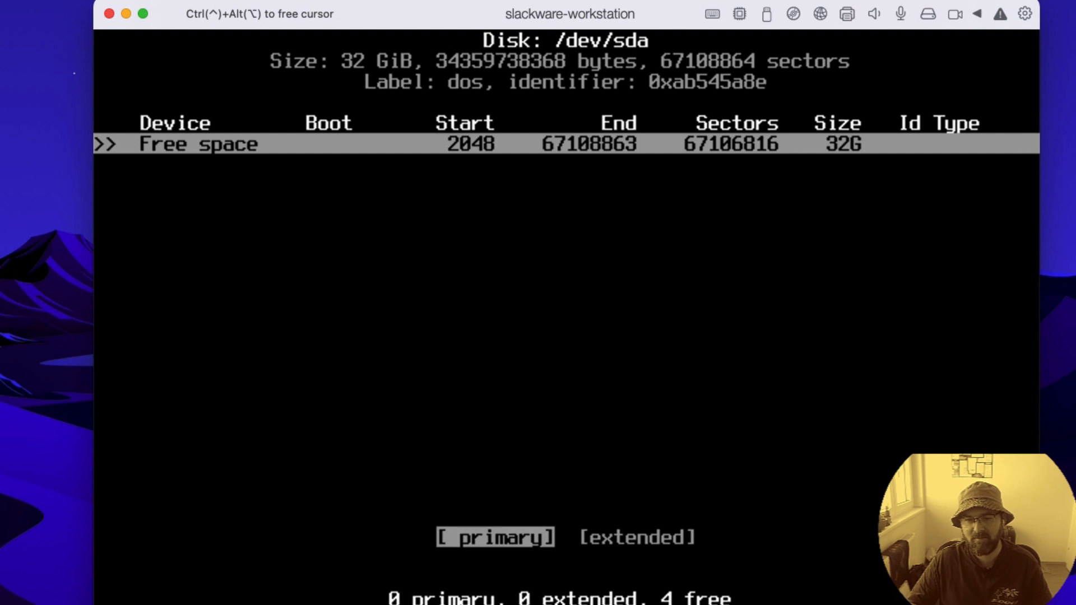
pyautogui.press('Return')
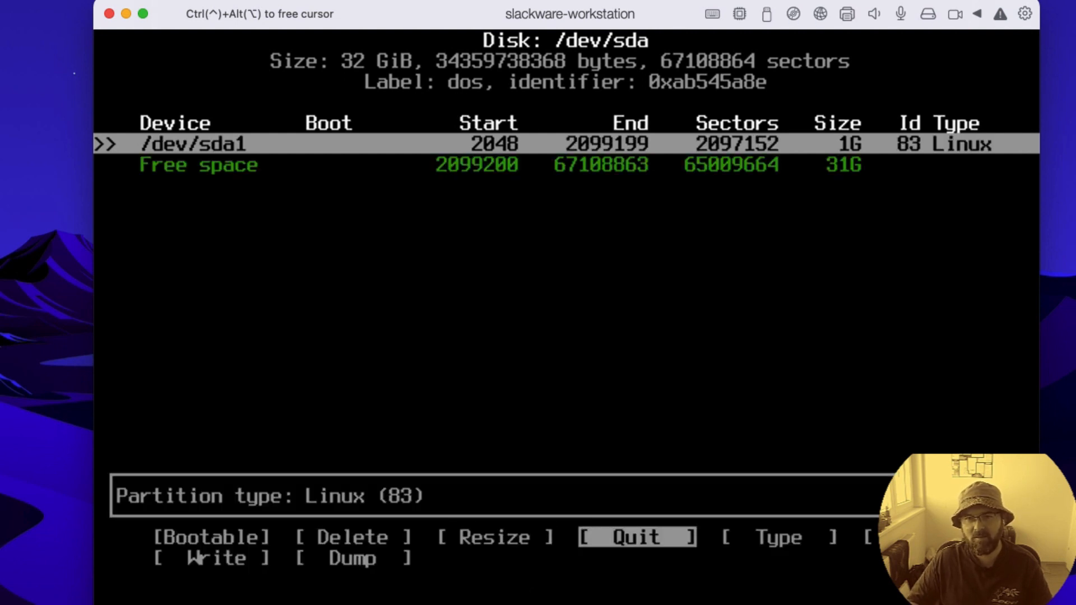
pyautogui.press('Down')
pyautogui.press('Up')
pyautogui.press('Down')
pyautogui.press('Up')
pyautogui.press('Down')
pyautogui.press('Up')
pyautogui.press('Down')
pyautogui.press('Up')
pyautogui.press('Down')
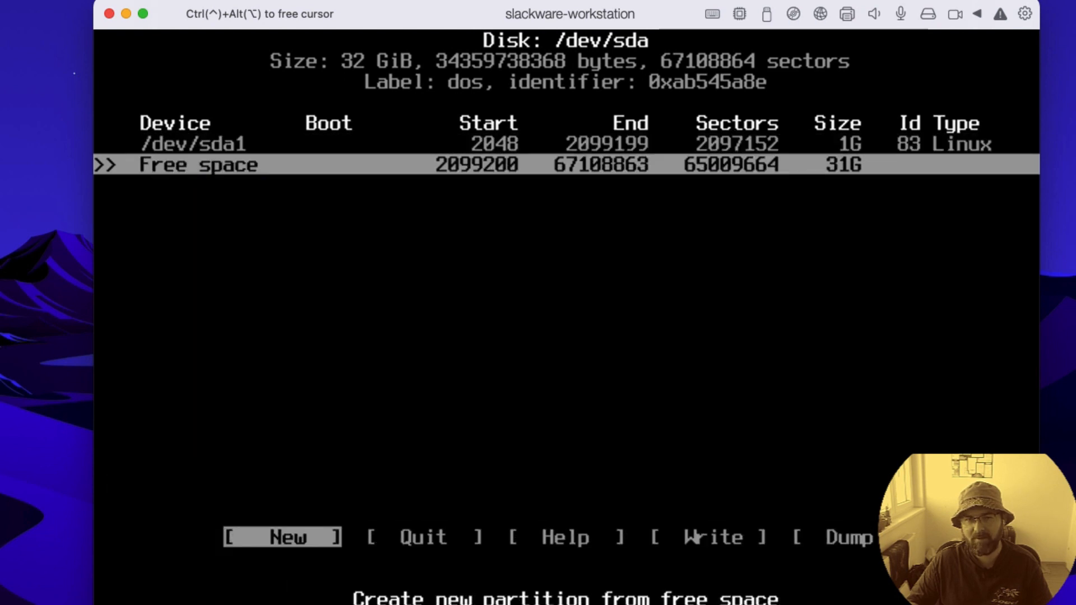
pyautogui.press('Up')
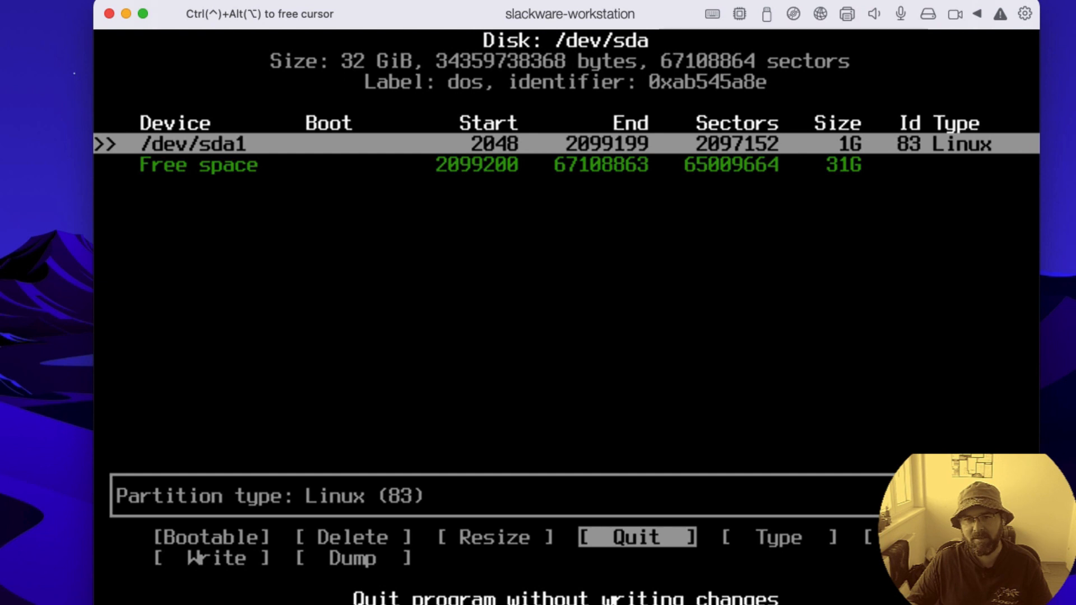
pyautogui.press('Down')
pyautogui.press('Up')
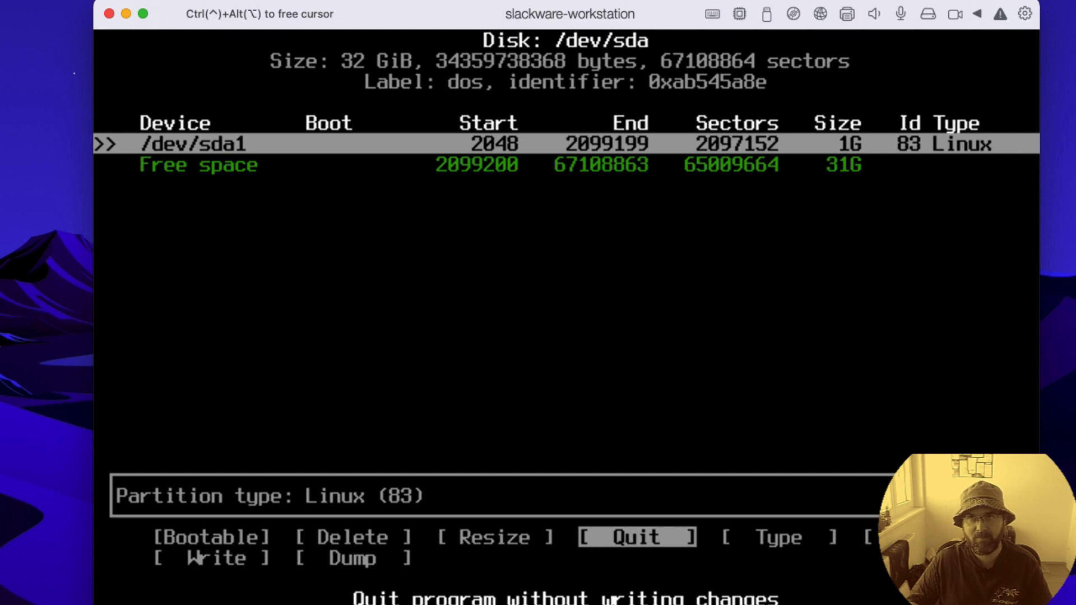
pyautogui.press('Down')
pyautogui.press('Up')
# Step: Create a second primary partition of 2G in the free space after /dev/sda1
pyautogui.press('Down')
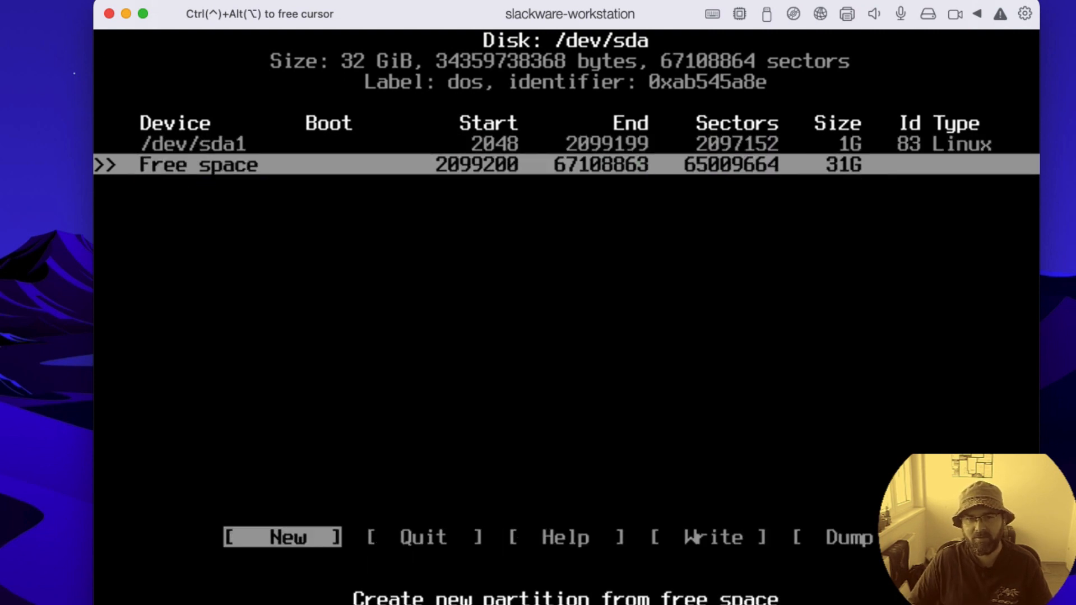
pyautogui.press('Return')
pyautogui.press('Left')
pyautogui.press('BackSpace')
pyautogui.press('BackSpace')
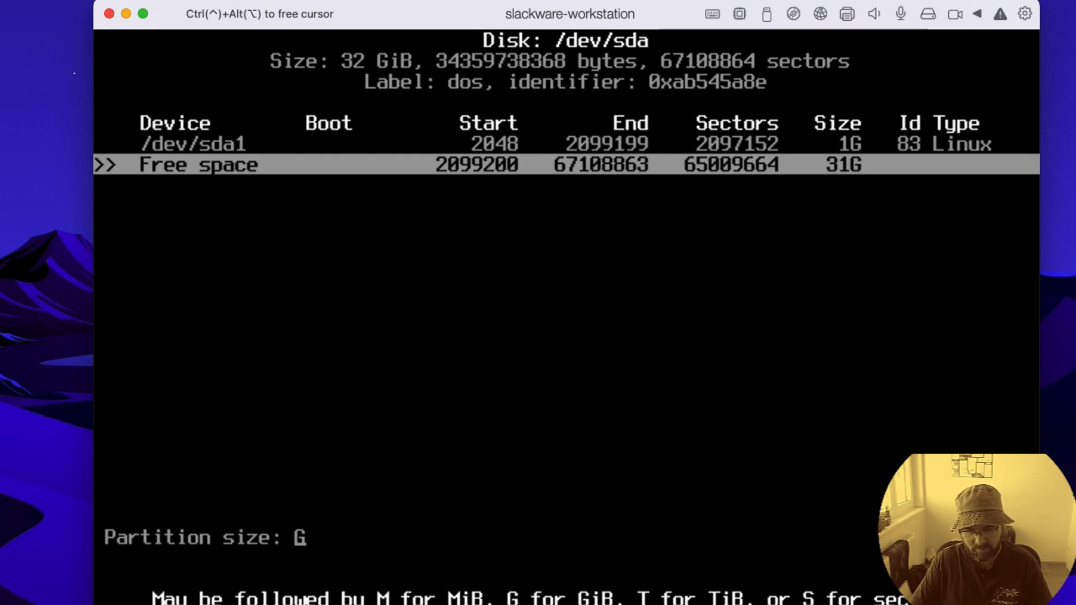
pyautogui.write('2')
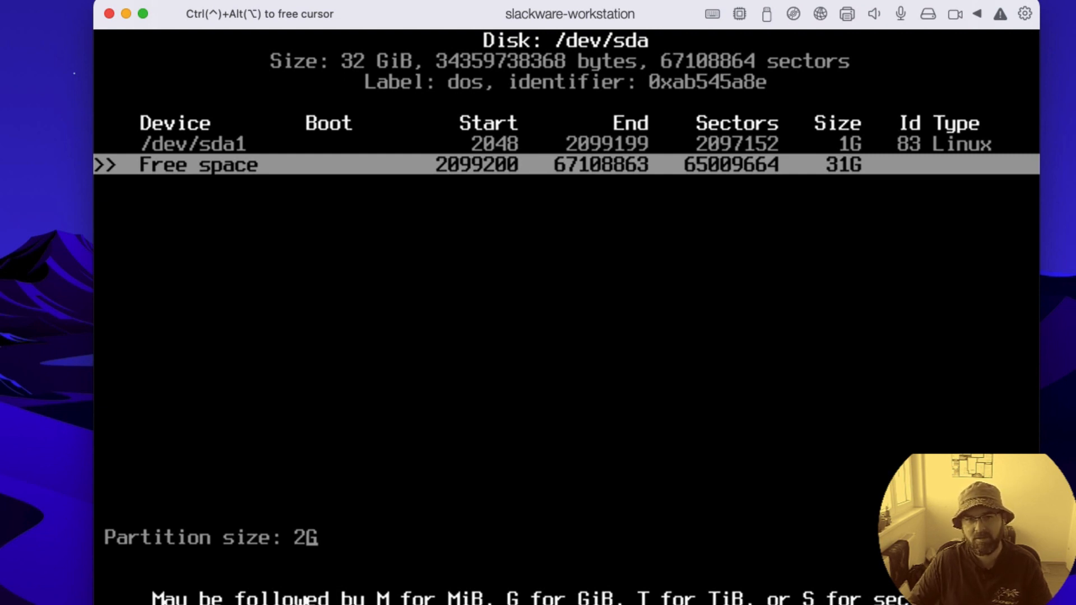
pyautogui.press('Return')
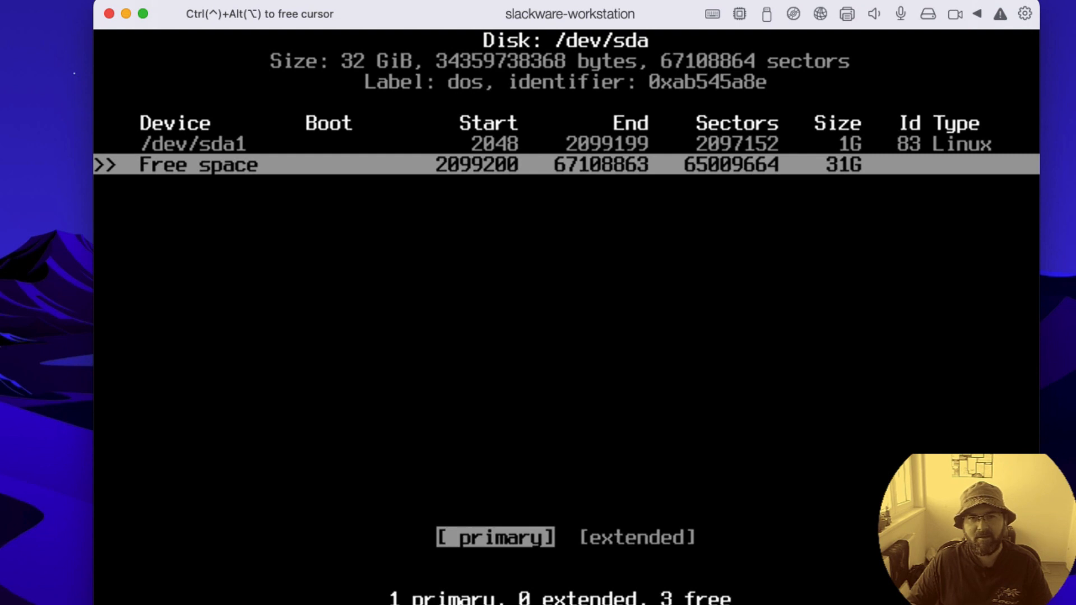
pyautogui.press('Return')
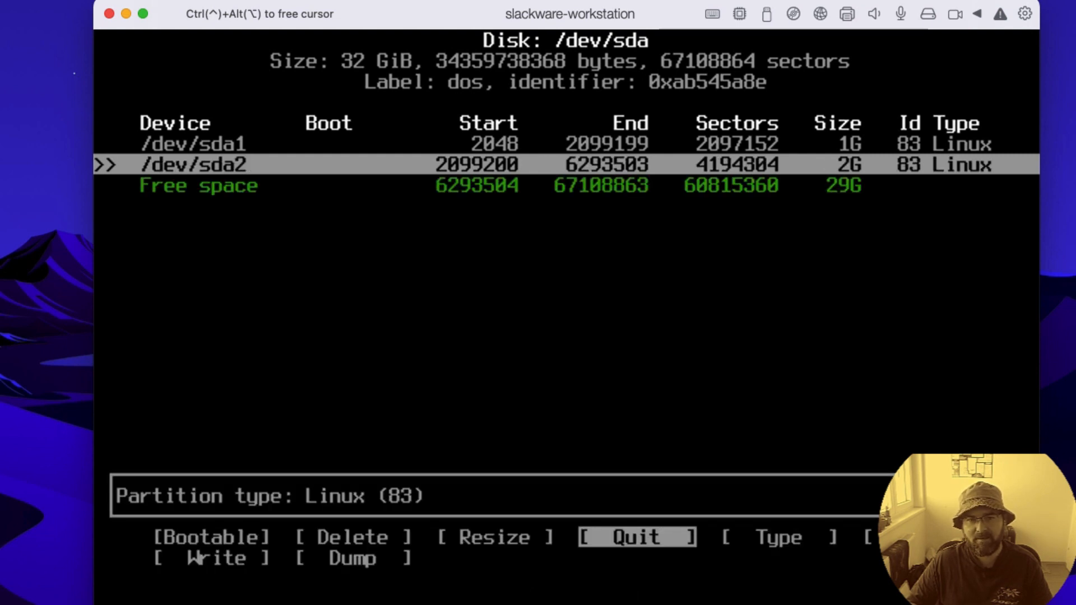
# Step: Create a third primary partition of 20G in the free space after /dev/sda2
pyautogui.press('Down')
pyautogui.press('Return')
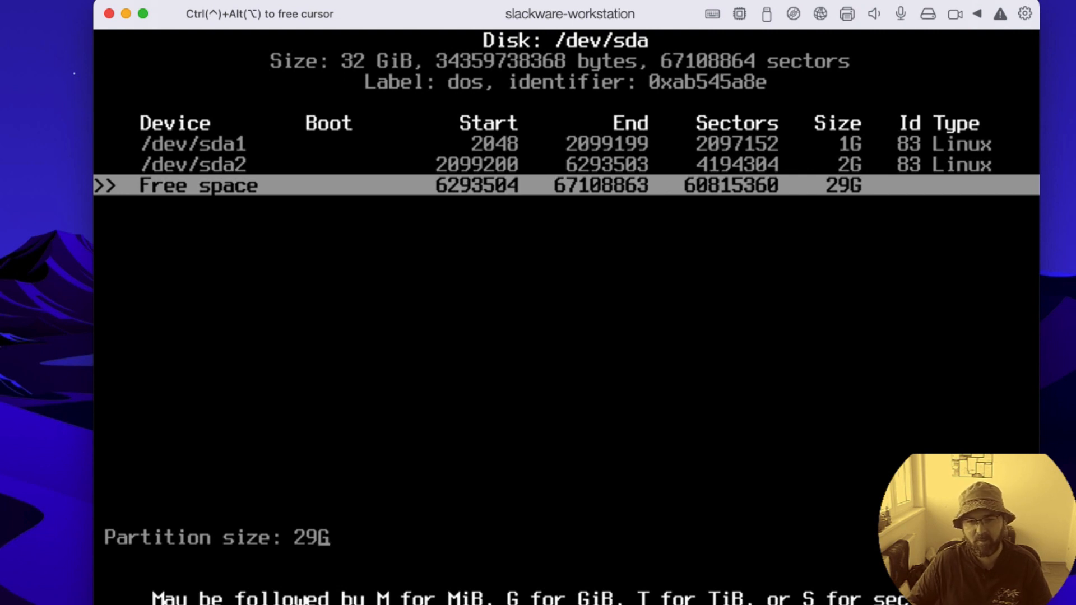
pyautogui.press('BackSpace')
pyautogui.press('BackSpace')
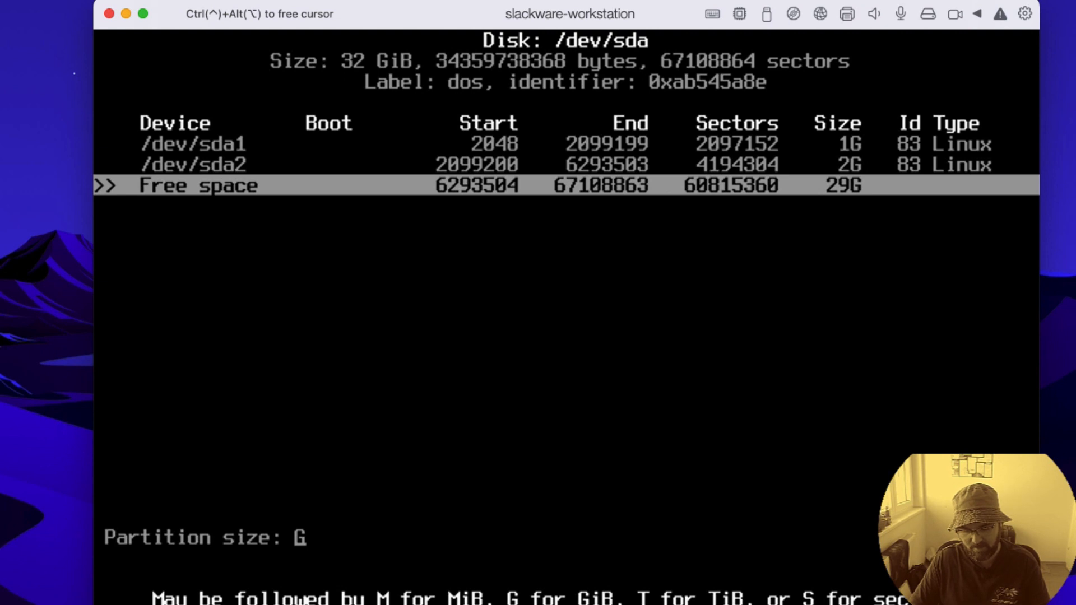
pyautogui.write('20')
pyautogui.press('Return')
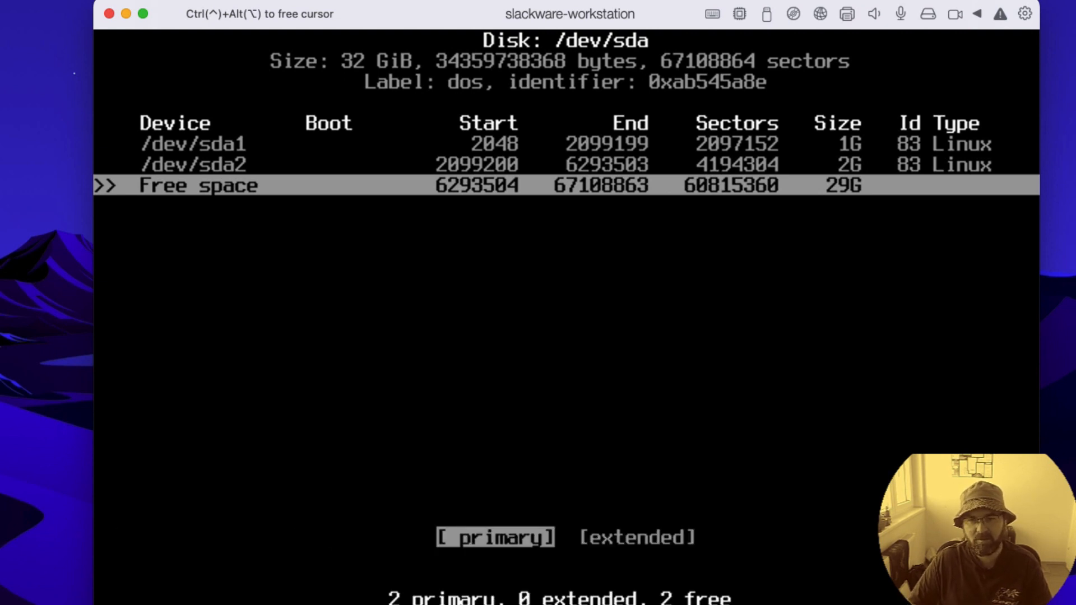
pyautogui.press('Return')
# Step: Create a fourth primary partition from all the remaining 9G of free space
pyautogui.press('Down')
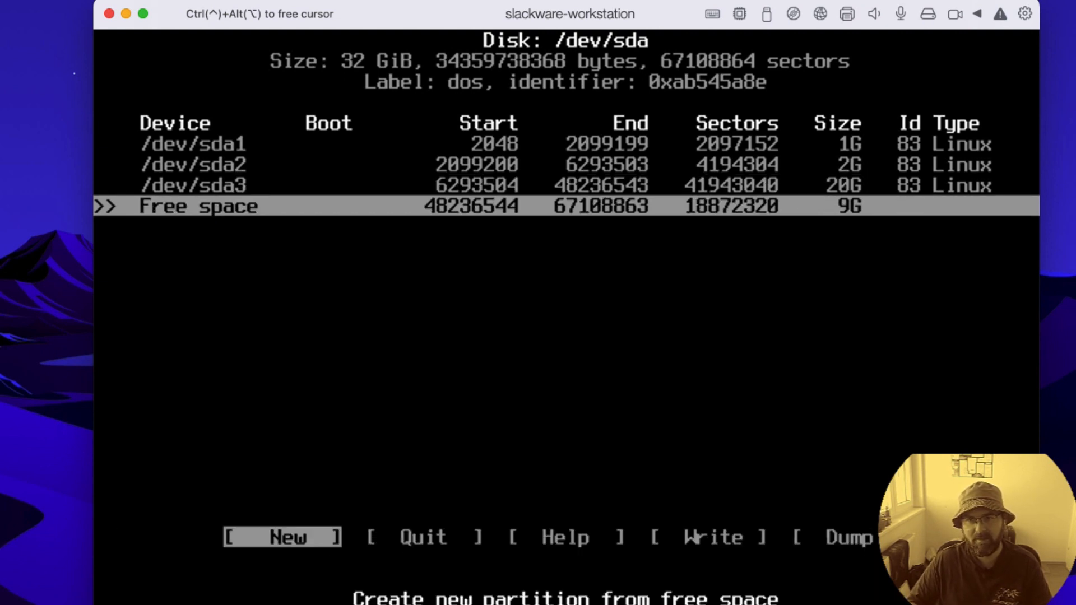
pyautogui.press('Return')
pyautogui.press('Return')
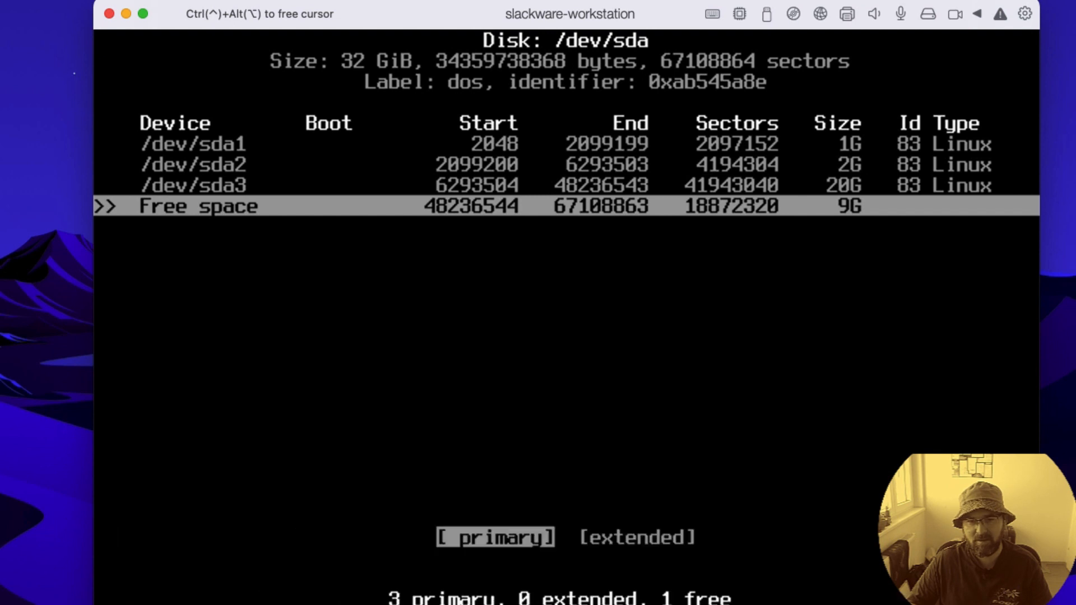
pyautogui.press('Return')
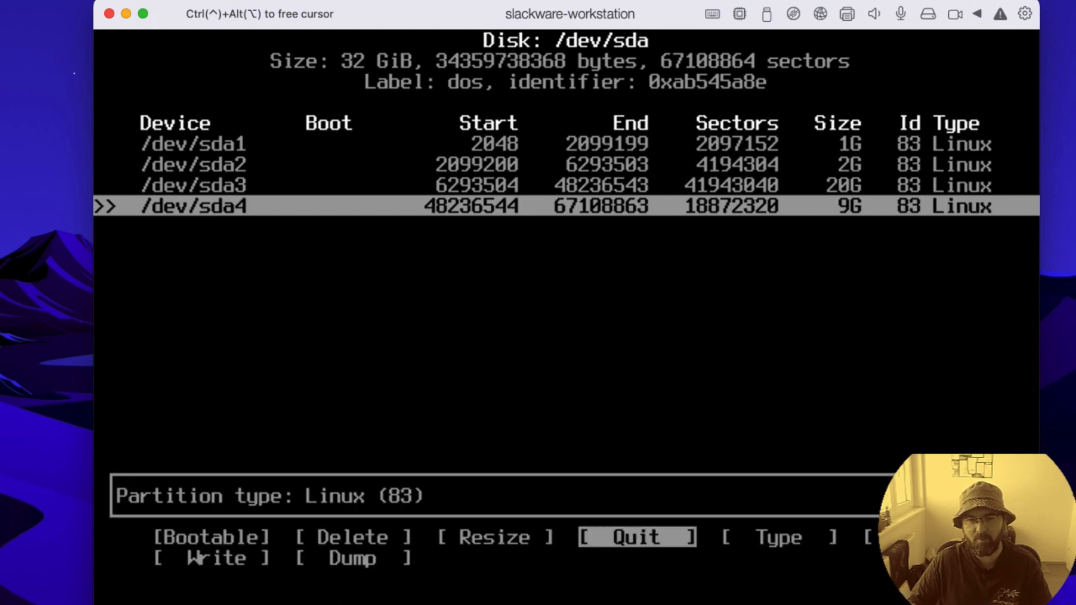
# Step: Turn on the bootable flag for the 1G partition /dev/sda1
pyautogui.press('Up')
pyautogui.press('Up')
pyautogui.press('Up')
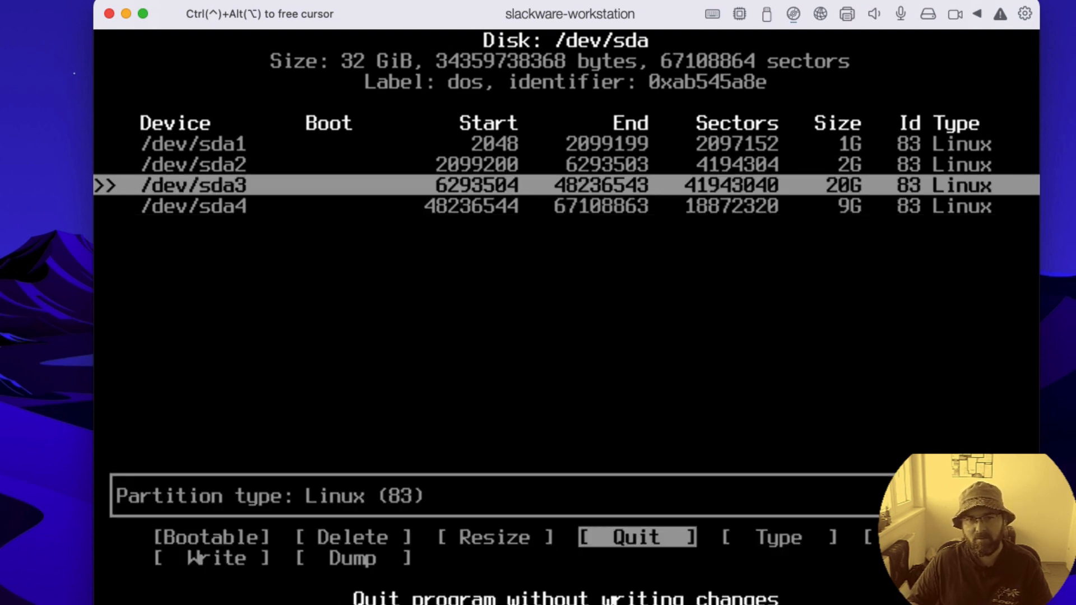
pyautogui.press('Down')
pyautogui.press('Down')
pyautogui.press('Down')
pyautogui.press('Up')
pyautogui.press('Up')
pyautogui.press('Up')
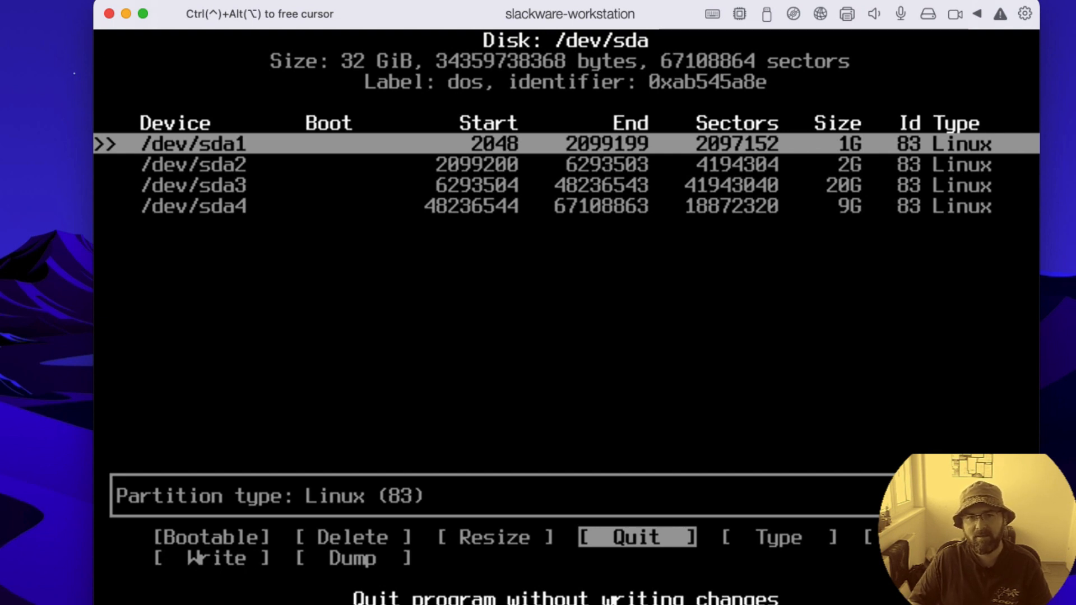
pyautogui.press('Left')
pyautogui.press('Left')
pyautogui.press('Left')
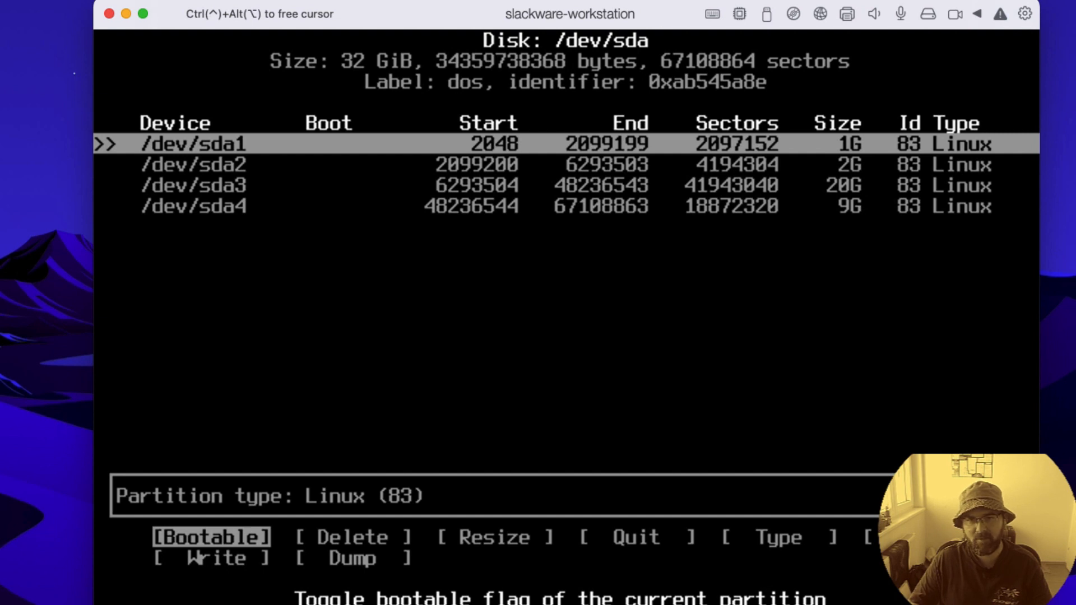
pyautogui.press('Return')
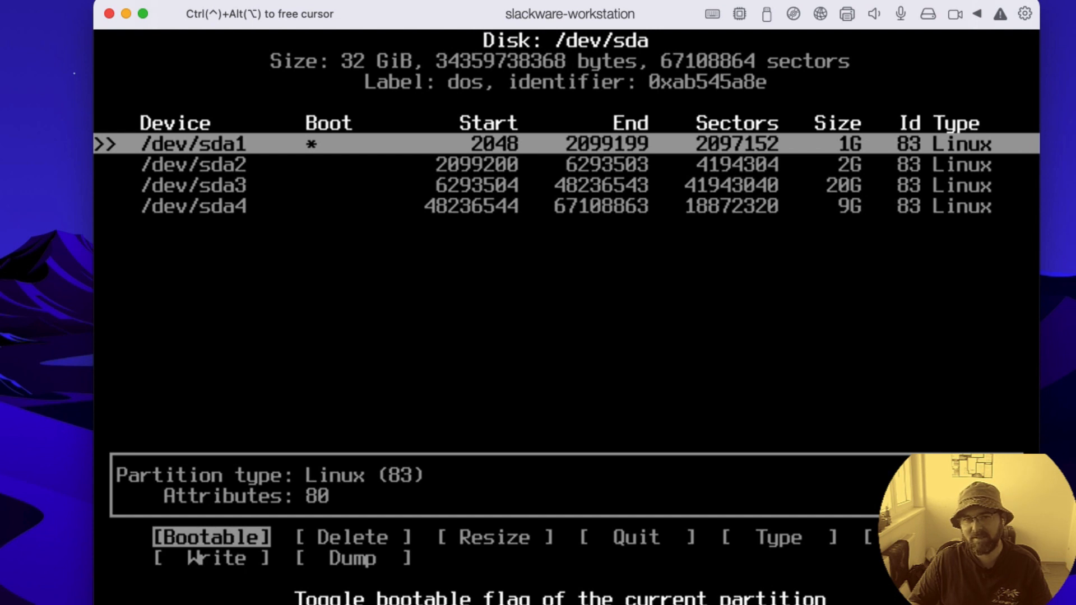
# Step: Change the partition type of /dev/sda2 to 82 Linux swap
pyautogui.press('Down')
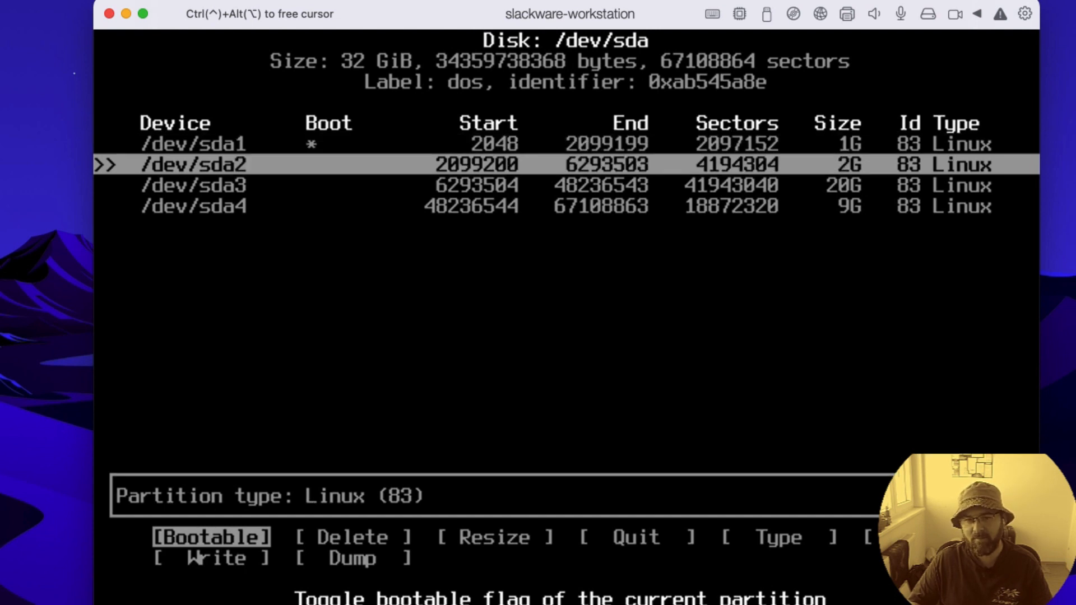
pyautogui.press('Right')
pyautogui.press('Right')
pyautogui.press('Right')
pyautogui.press('Right')
pyautogui.press('Left')
pyautogui.press('Right')
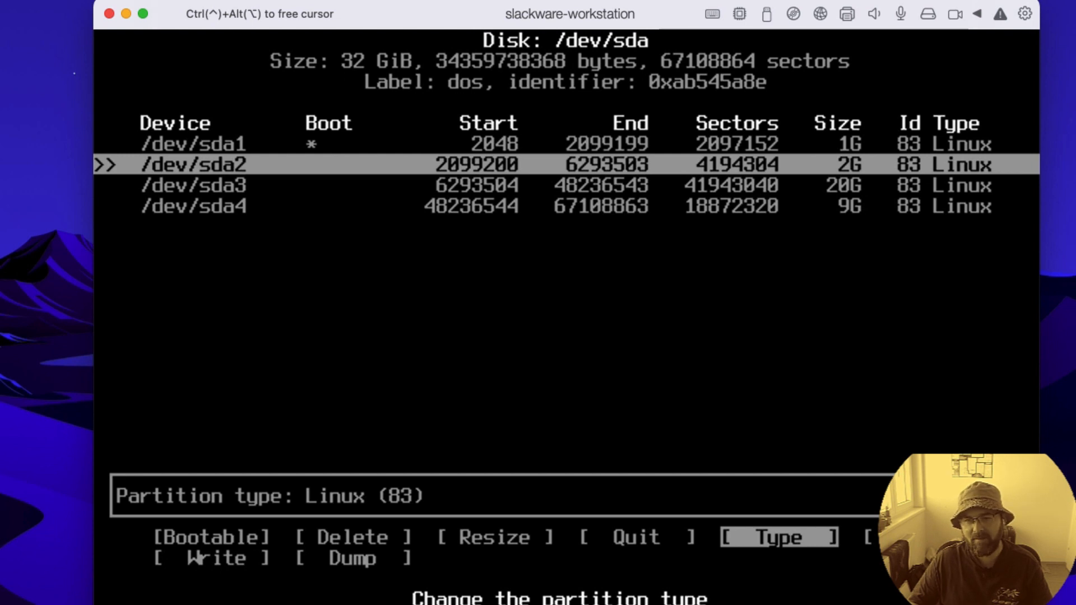
pyautogui.press('Return')
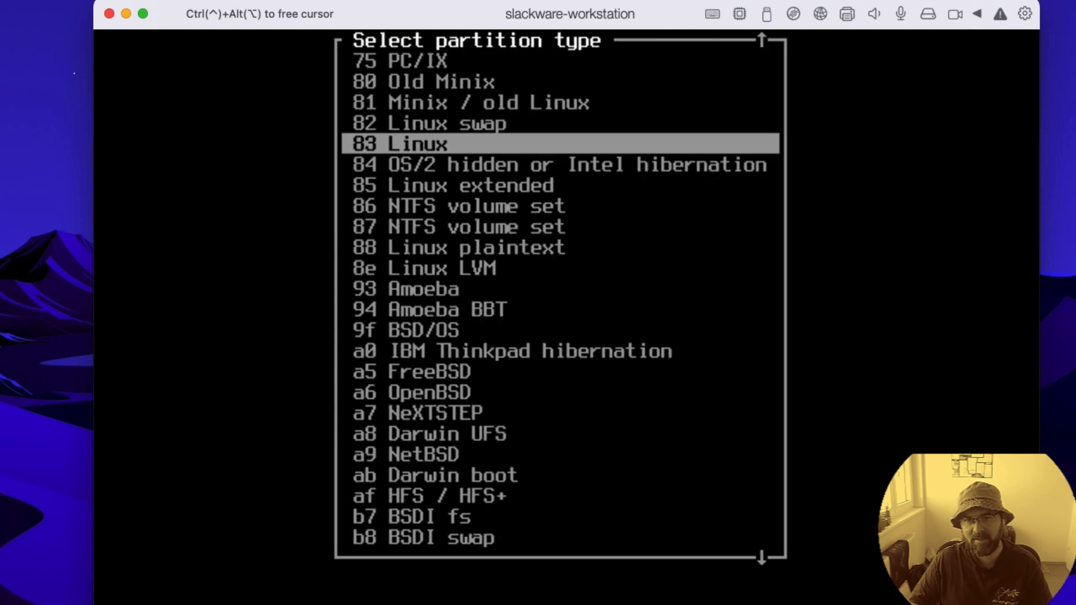
pyautogui.press('Up')
pyautogui.press('Return')
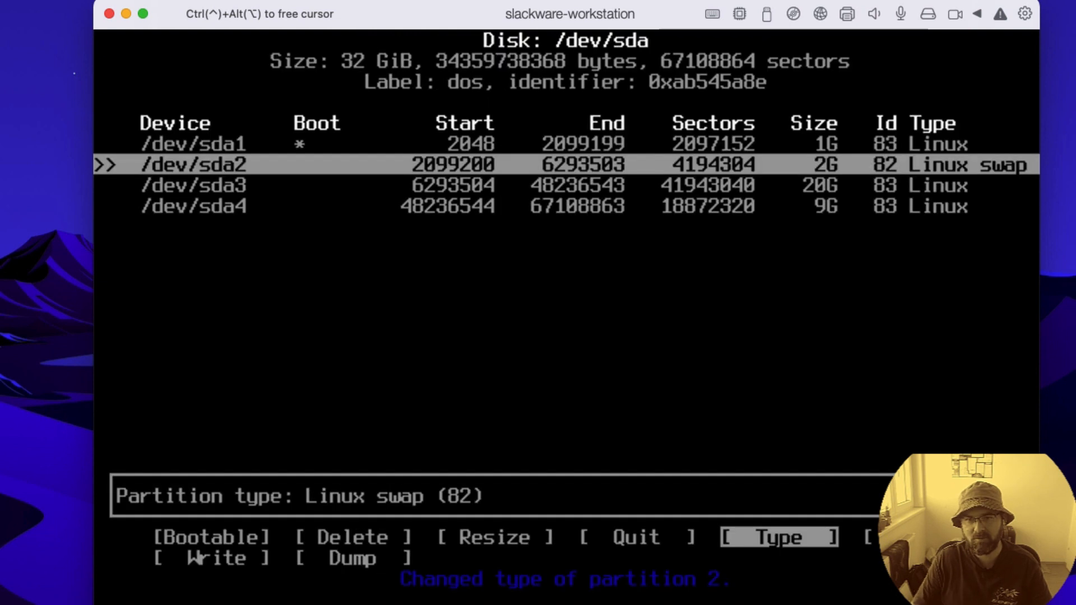
# Step: Review the boot flag, size and type of each of the four partitions, /dev/sda1 through /dev/sda4
pyautogui.press('Down')
pyautogui.press('Up')
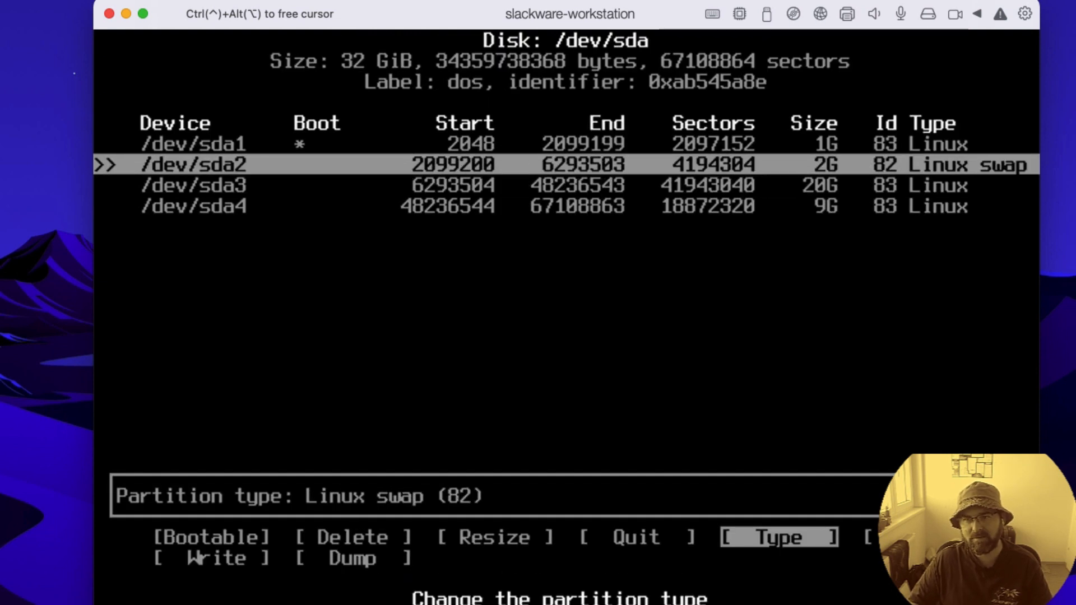
pyautogui.press('Up')
pyautogui.press('Down')
pyautogui.press('Down')
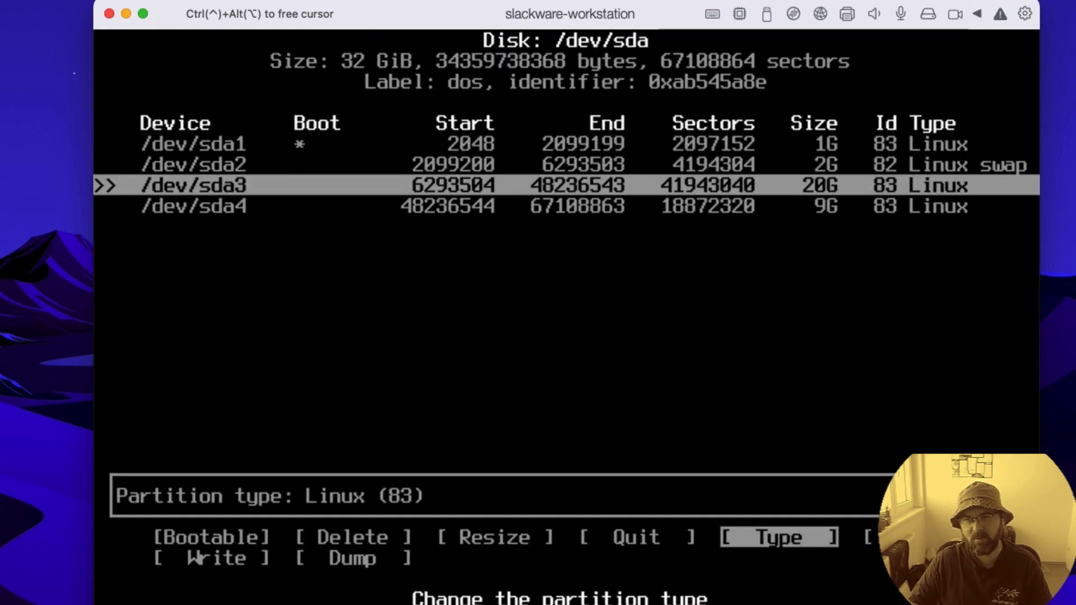
pyautogui.press('Up')
pyautogui.press('Up')
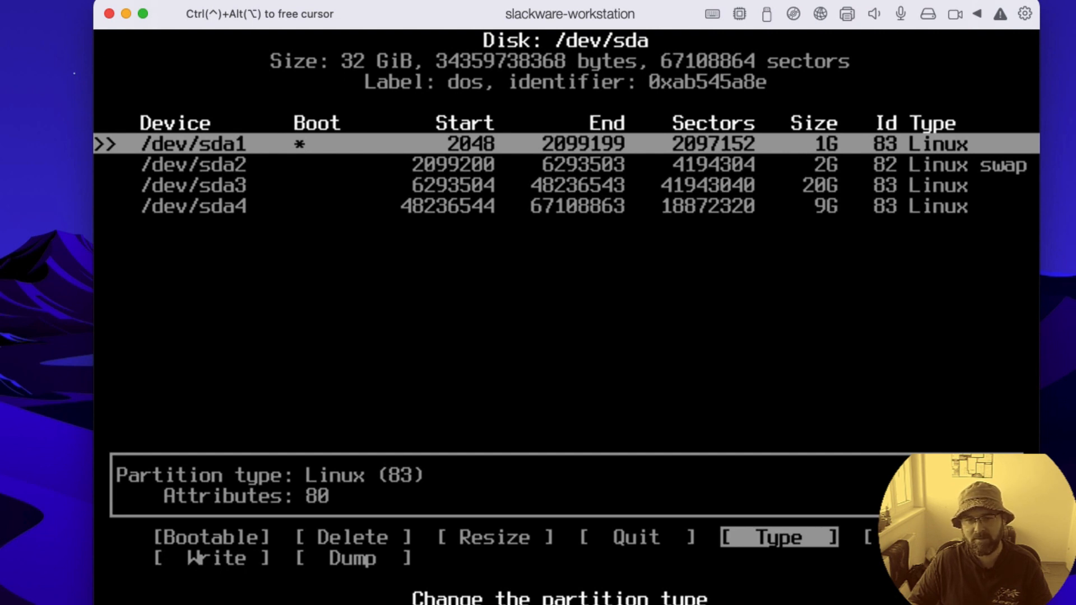
pyautogui.press('Down')
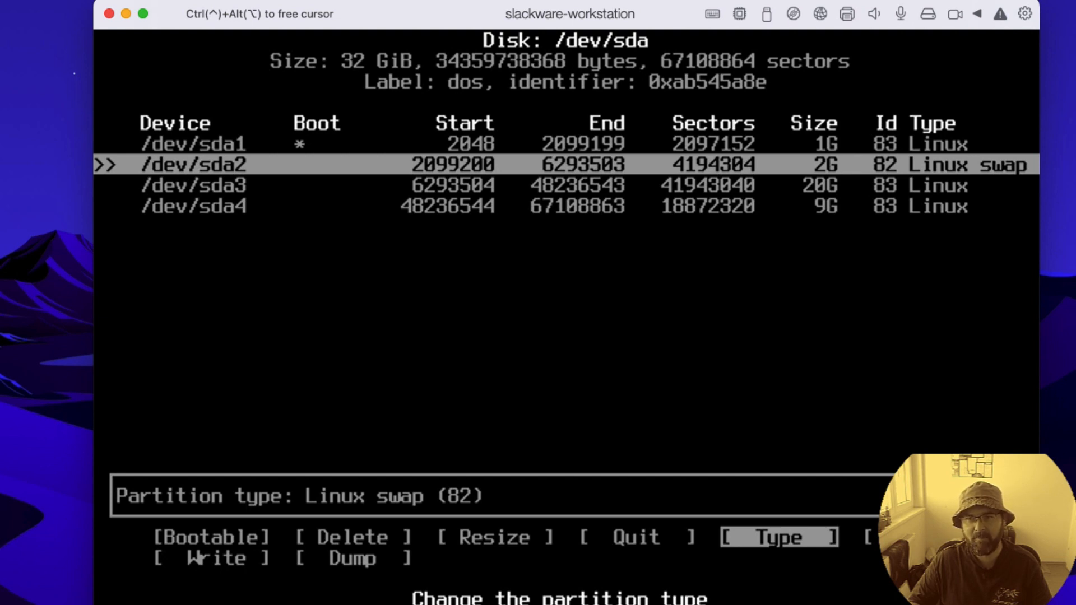
pyautogui.press('Down')
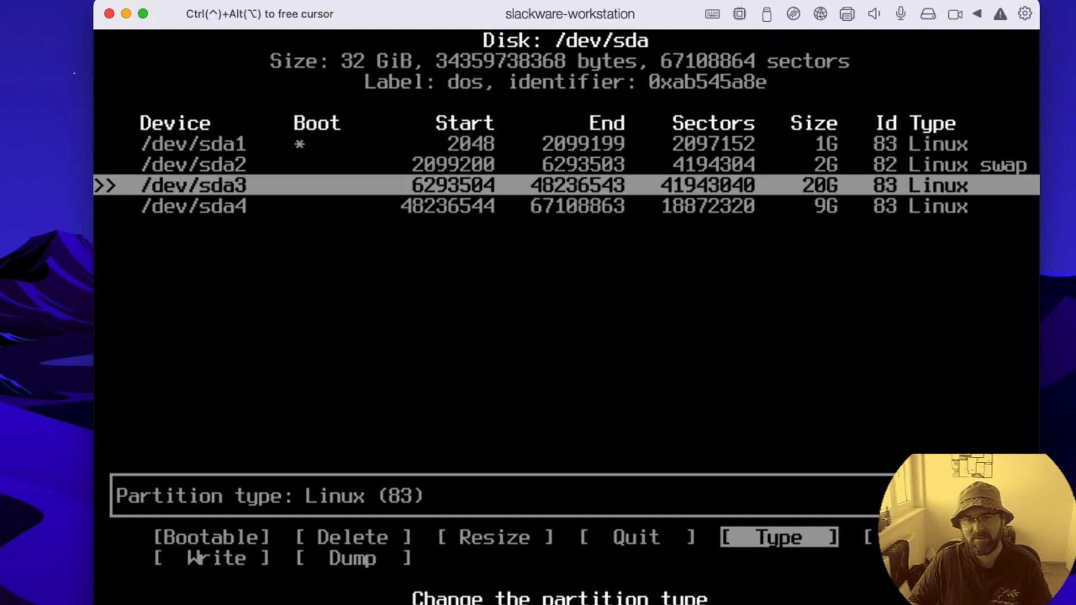
pyautogui.press('Down')
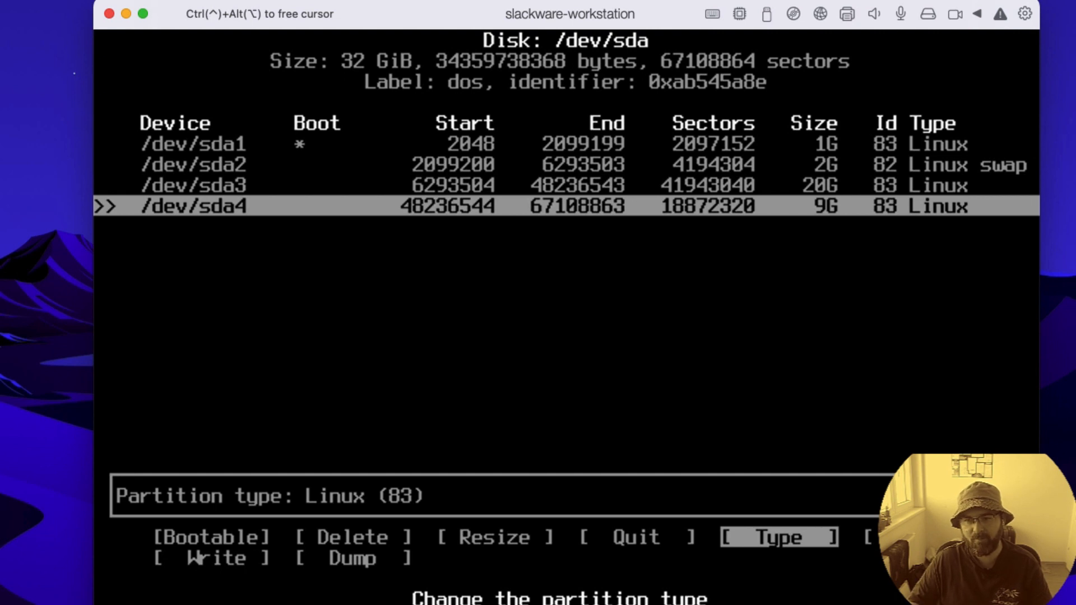
# Step: Write the new partition table to /dev/sda, answering yes to the confirmation
pyautogui.press('Left')
pyautogui.press('Left')
pyautogui.press('Left')
pyautogui.press('Left')
pyautogui.press('Right')
pyautogui.press('Right')
pyautogui.press('Right')
pyautogui.press('Right')
pyautogui.press('Right')
pyautogui.press('Right')
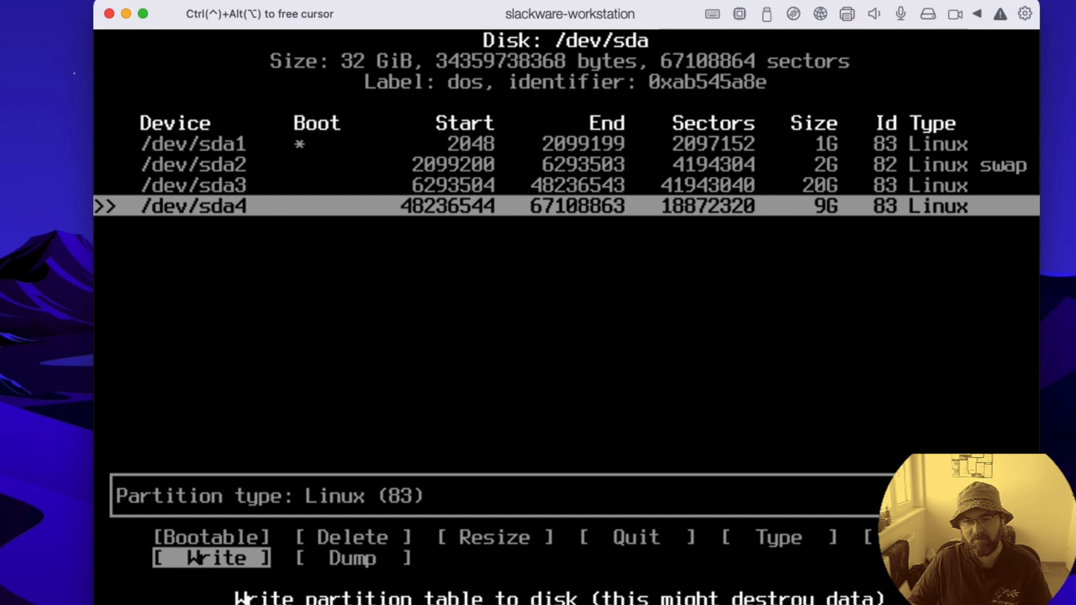
pyautogui.press('Return')
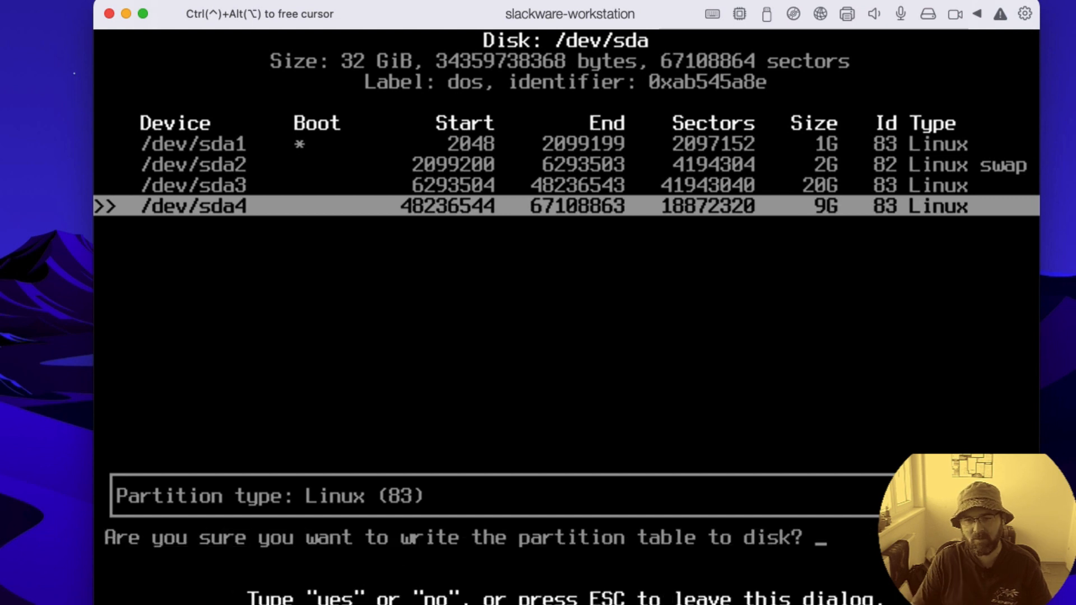
pyautogui.write('yes')
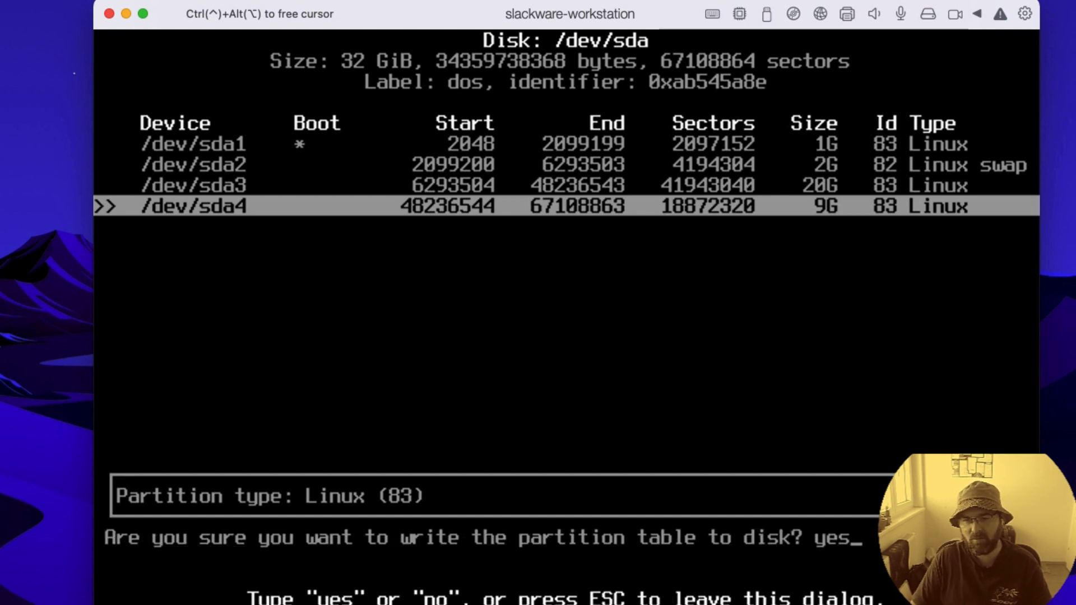
pyautogui.press('BackSpace')
pyautogui.press('BackSpace')
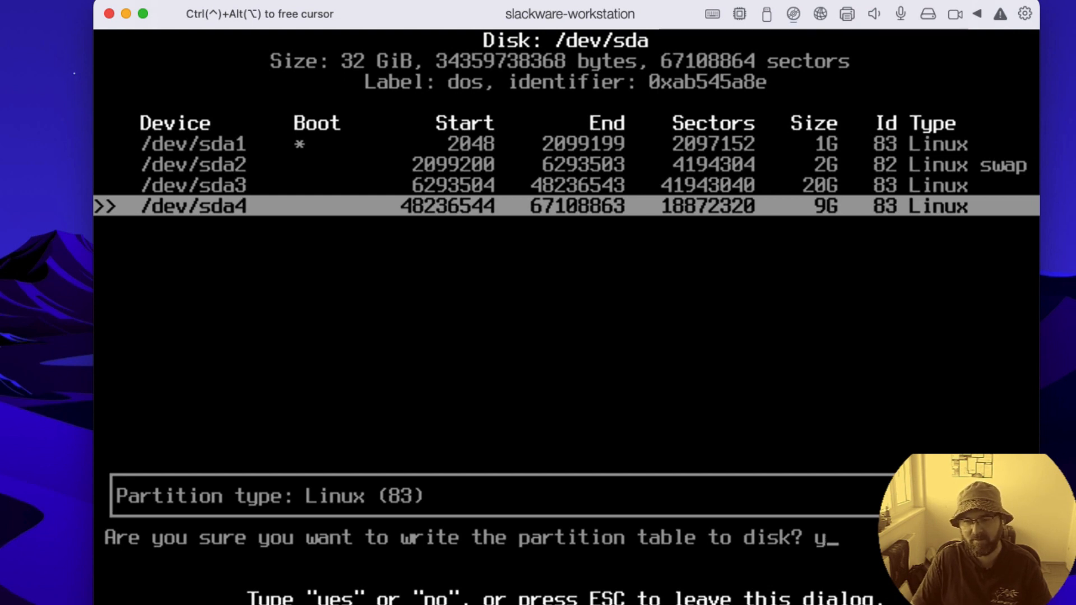
pyautogui.press('Return')
pyautogui.press('Return')
pyautogui.write('yes')
# Step: Quit cfdisk and start the Slackware installer from the shell with the setup command
pyautogui.press('Return')
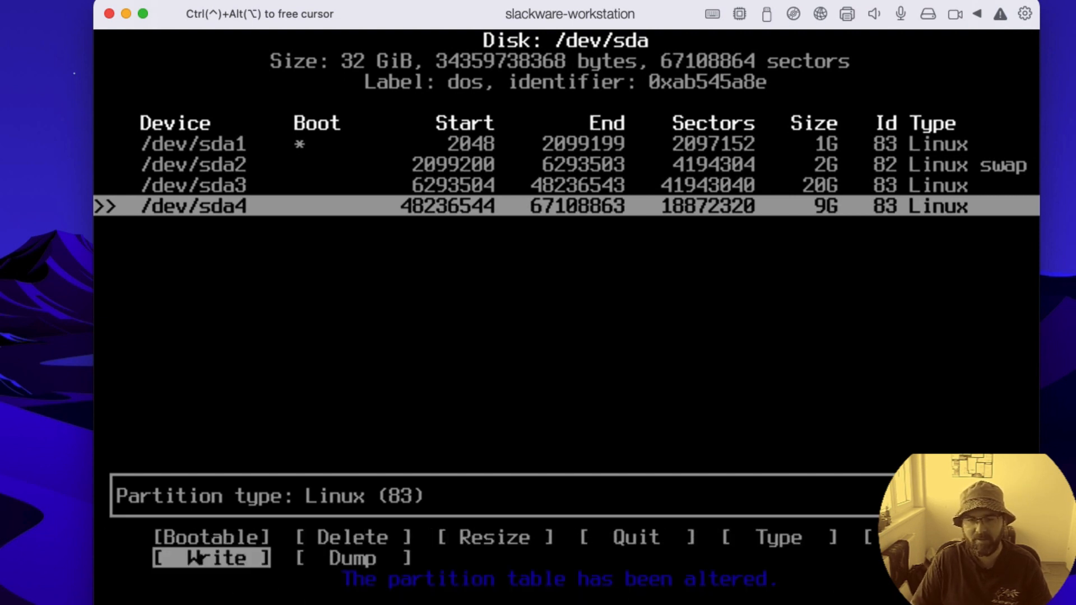
pyautogui.press('Left')
pyautogui.press('Left')
pyautogui.press('Left')
pyautogui.press('Left')
pyautogui.press('Right')
pyautogui.press('Return')
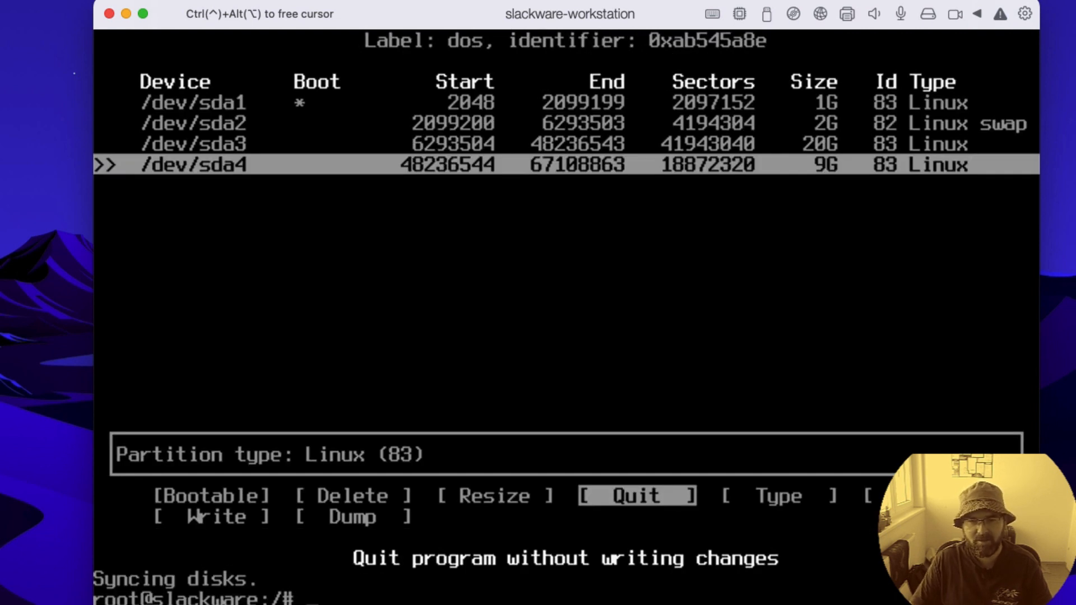
pyautogui.write('setup')
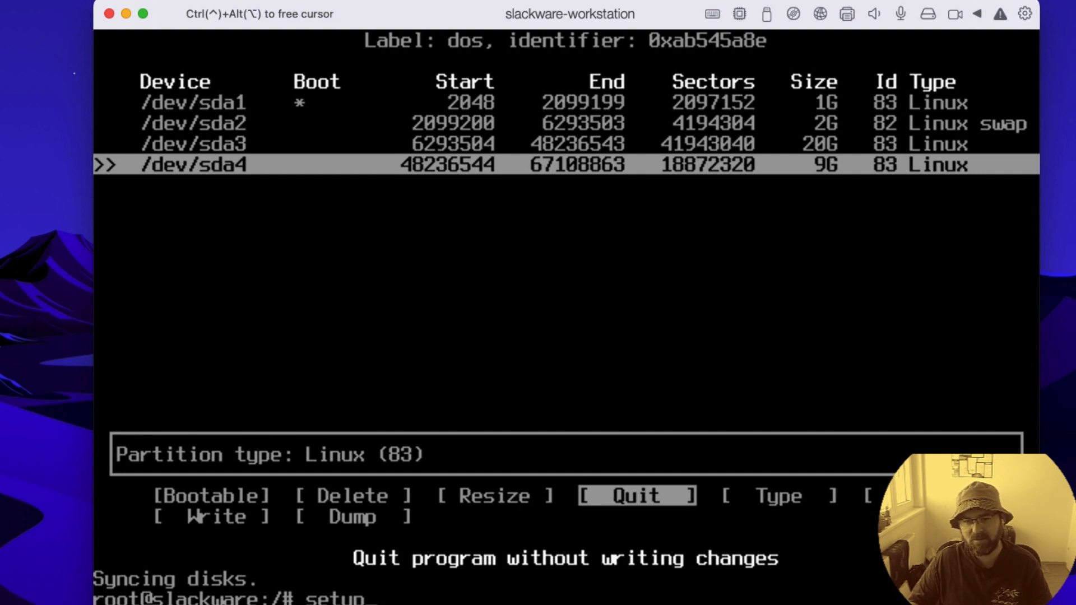
pyautogui.press('Return')
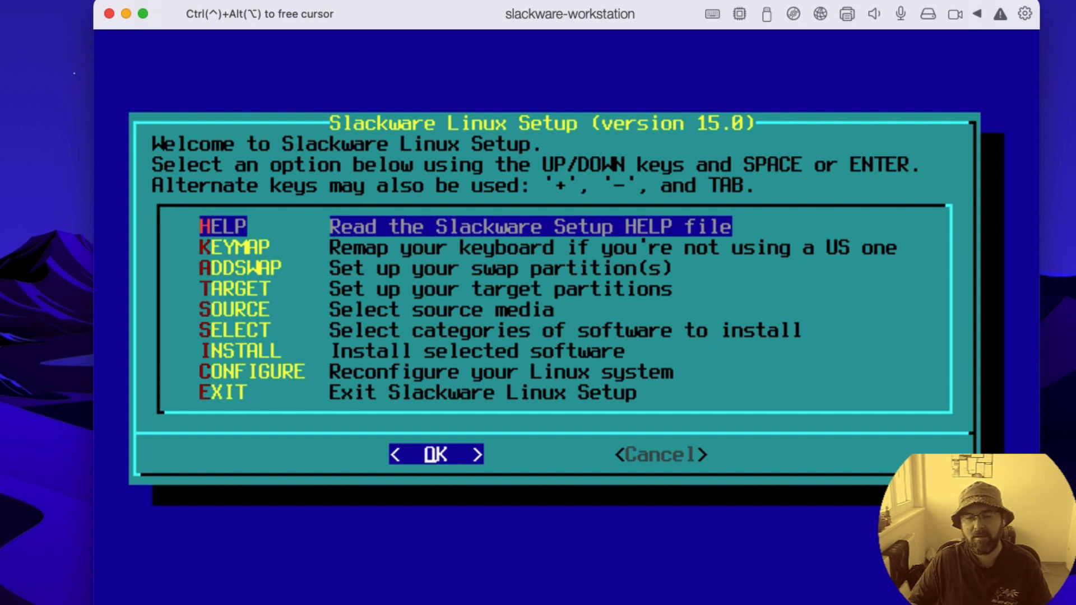
# Step: Read through the Slackware Setup help file up to the MBR partitioning section and return to the setup options
pyautogui.press('Return')
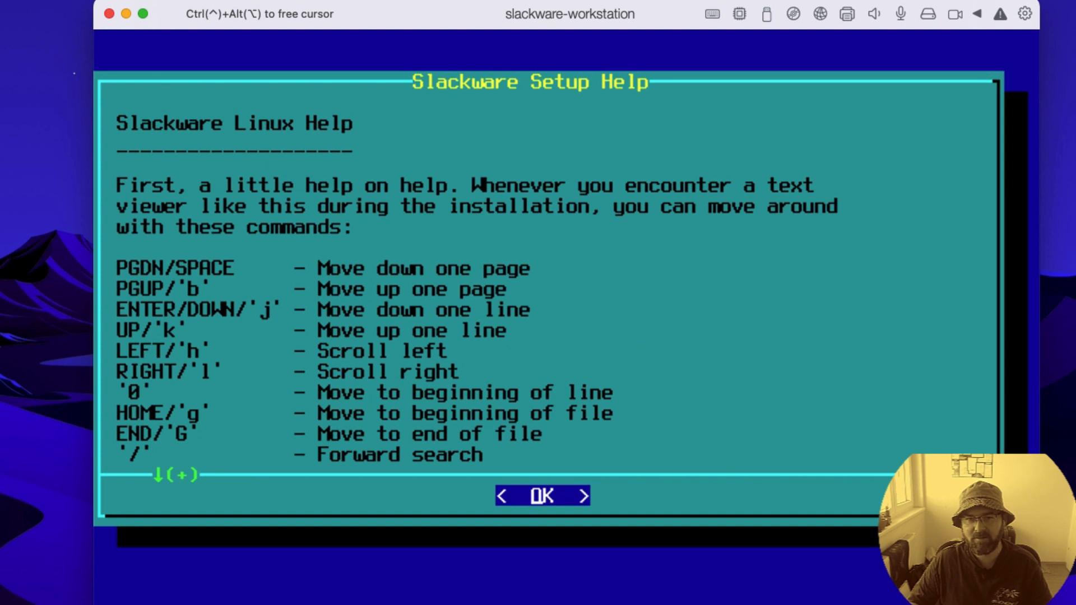
pyautogui.press('Down')
pyautogui.press('Down')
pyautogui.press('Down')
pyautogui.press('Down')
pyautogui.press('Down')
pyautogui.press('Down')
pyautogui.press('Down')
pyautogui.press('Down')
pyautogui.press('Down')
pyautogui.press('Down')
pyautogui.press('Down')
pyautogui.press('Down')
pyautogui.press('Down')
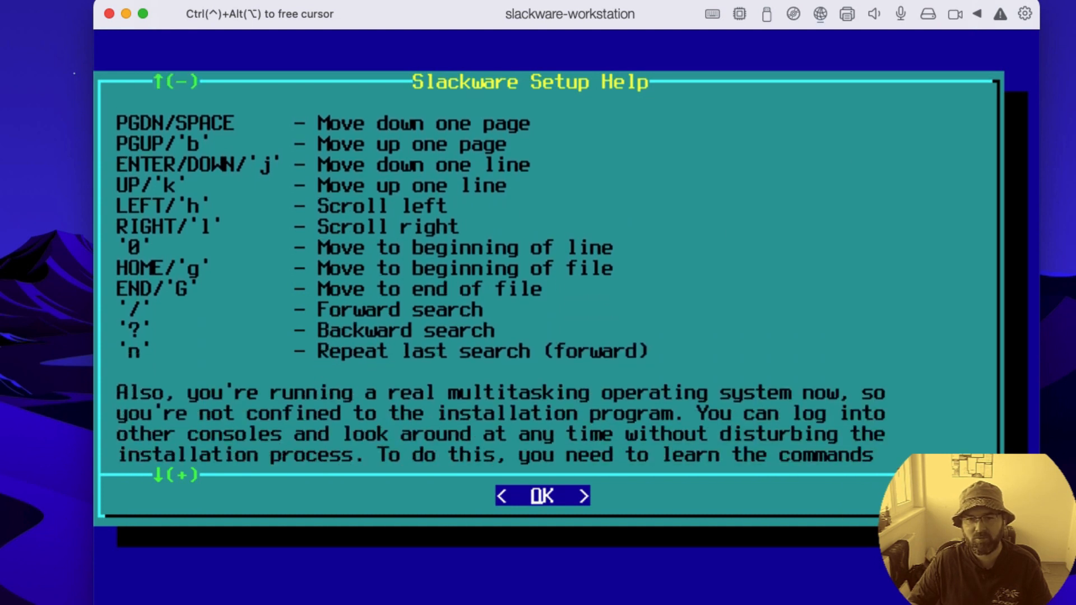
pyautogui.press('Down')
pyautogui.press('Down')
pyautogui.press('Down')
pyautogui.press('Down')
pyautogui.press('Down')
pyautogui.press('Down')
pyautogui.press('Down')
pyautogui.press('Down')
pyautogui.press('Down')
pyautogui.press('Down')
pyautogui.press('Down')
pyautogui.press('Down')
pyautogui.press('Down')
pyautogui.press('Down')
pyautogui.press('Down')
pyautogui.press('Down')
pyautogui.press('Down')
pyautogui.press('Down')
pyautogui.press('Down')
pyautogui.press('Down')
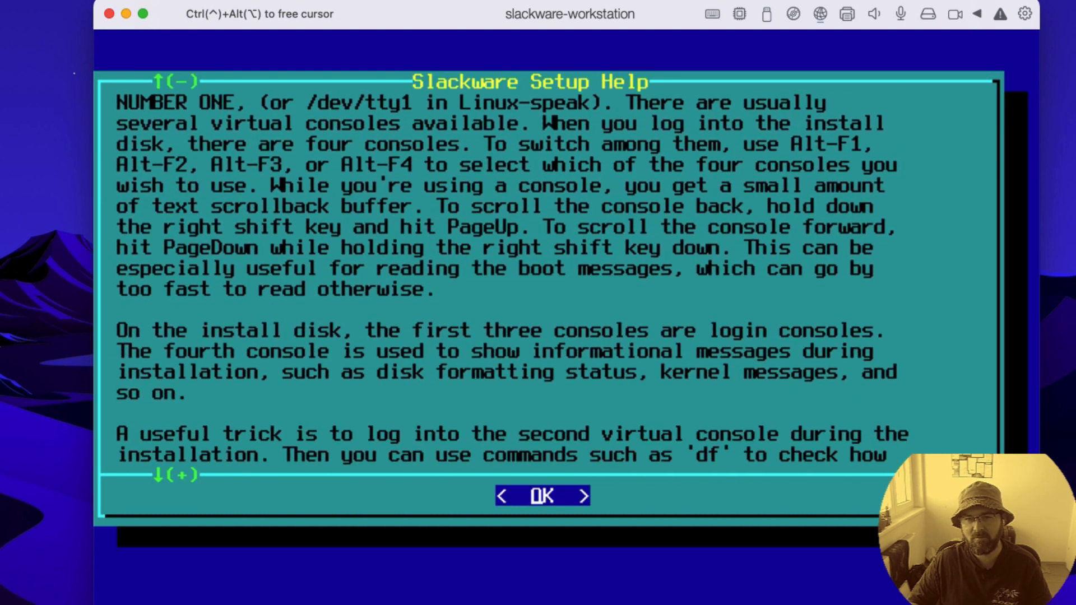
pyautogui.press('Down')
pyautogui.press('Down')
pyautogui.press('Down')
pyautogui.press('Down')
pyautogui.press('Down')
pyautogui.press('Down')
pyautogui.press('Down')
pyautogui.press('Down')
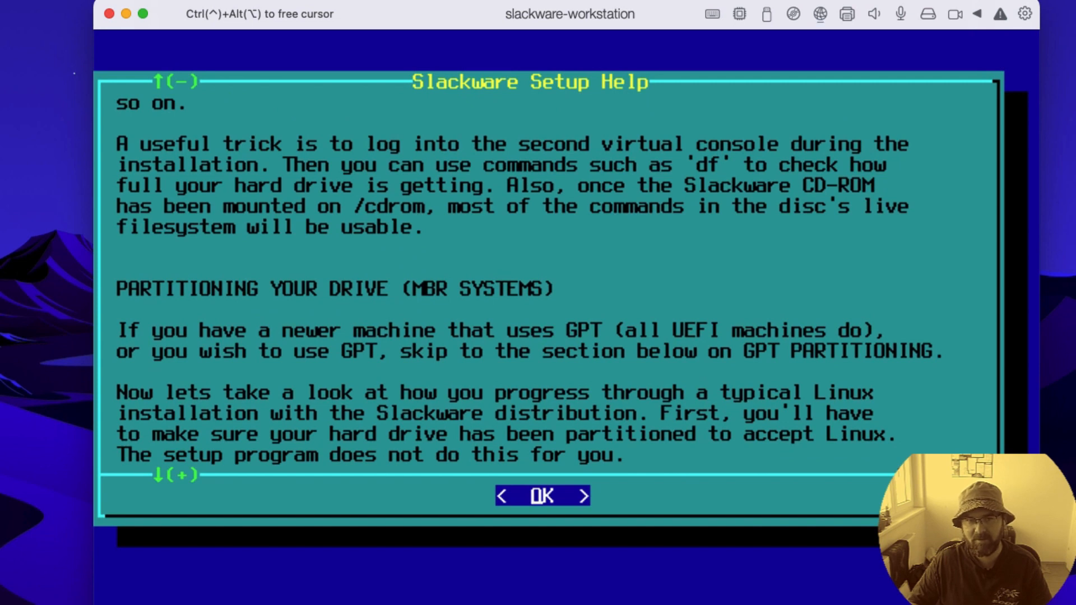
pyautogui.press('Return')
# Step: Set up /dev/sda2 as swap space, checking it for bad blocks, and accept the resulting /etc/fstab entry
pyautogui.press('Down')
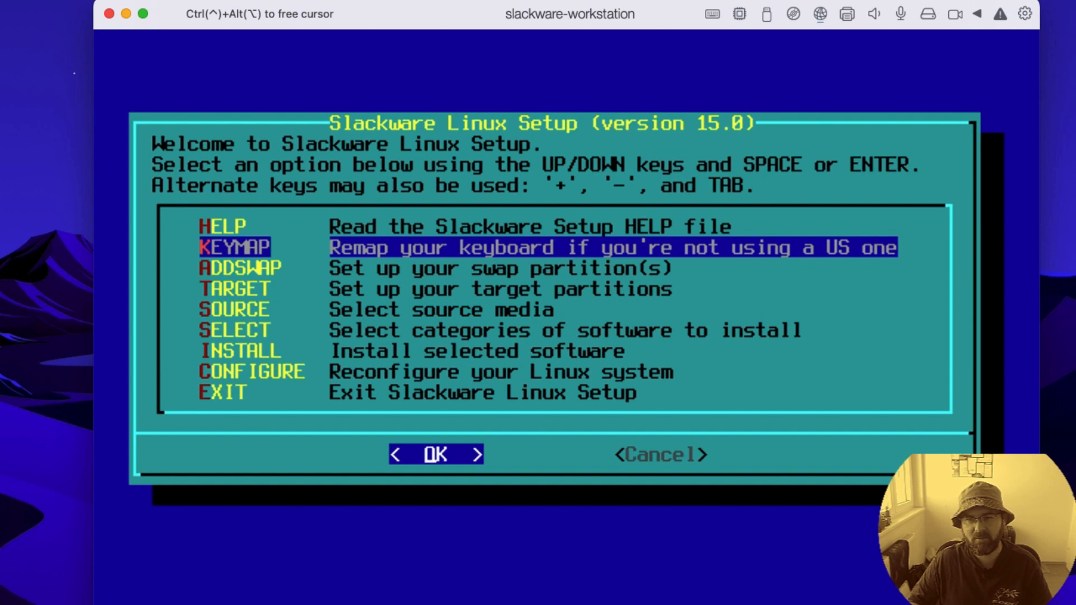
pyautogui.press('Down')
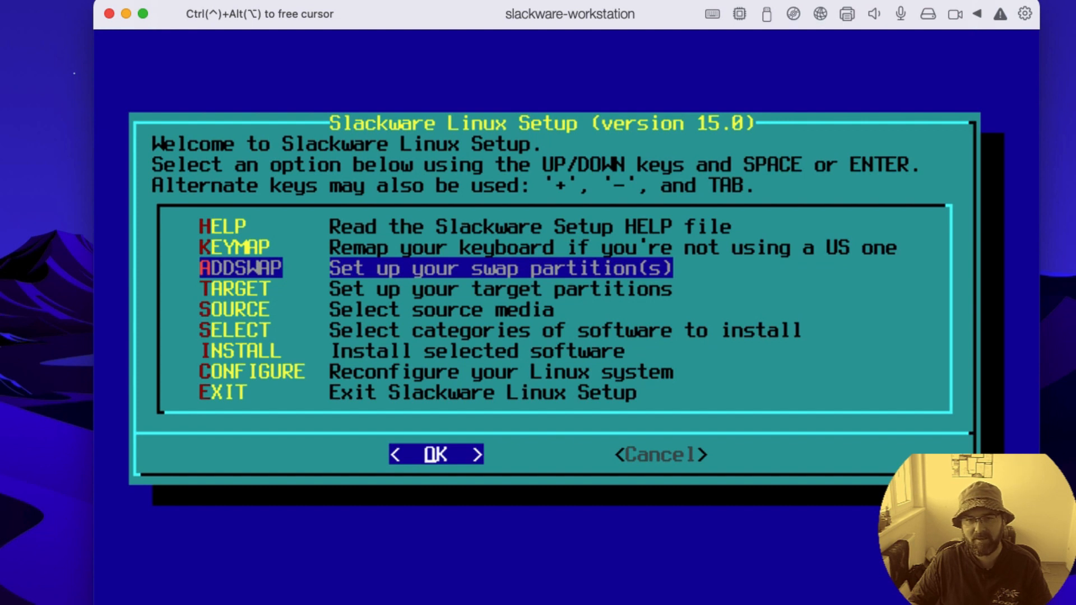
pyautogui.press('Return')
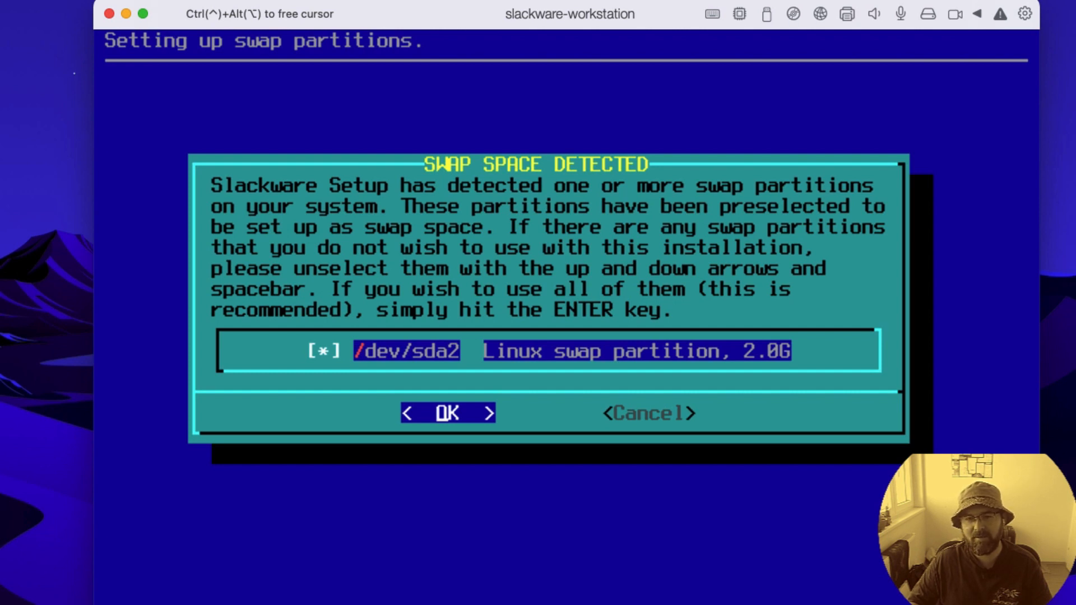
pyautogui.press('Return')
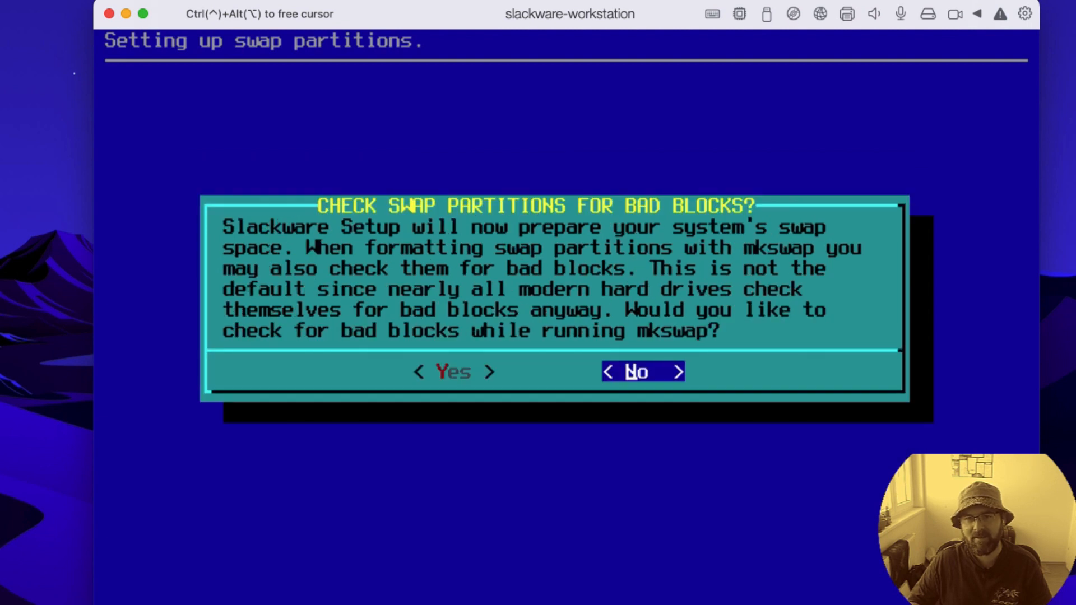
pyautogui.press('Left')
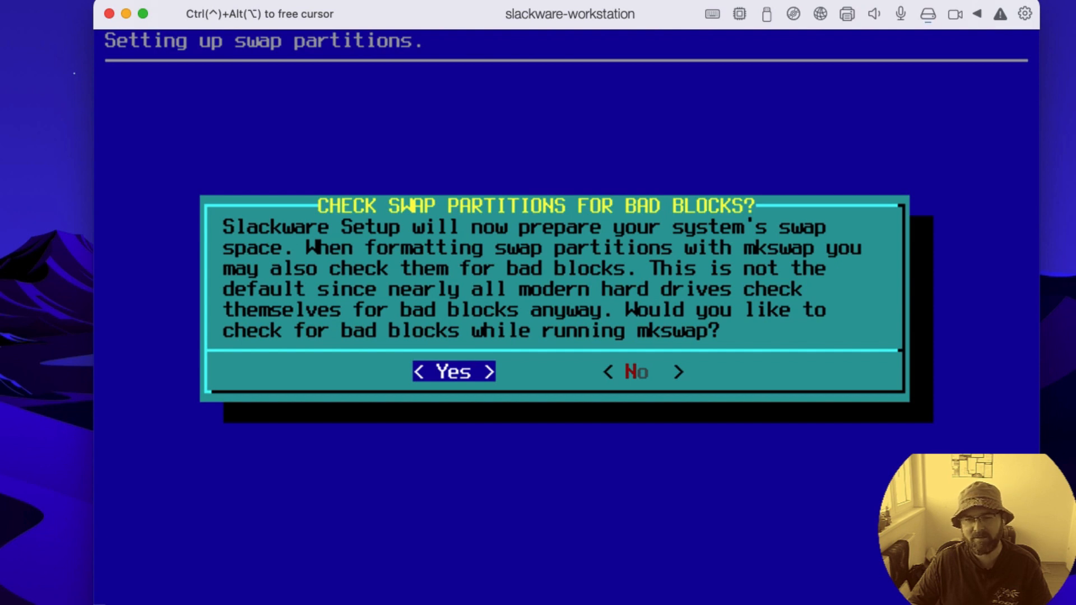
pyautogui.press('Return')
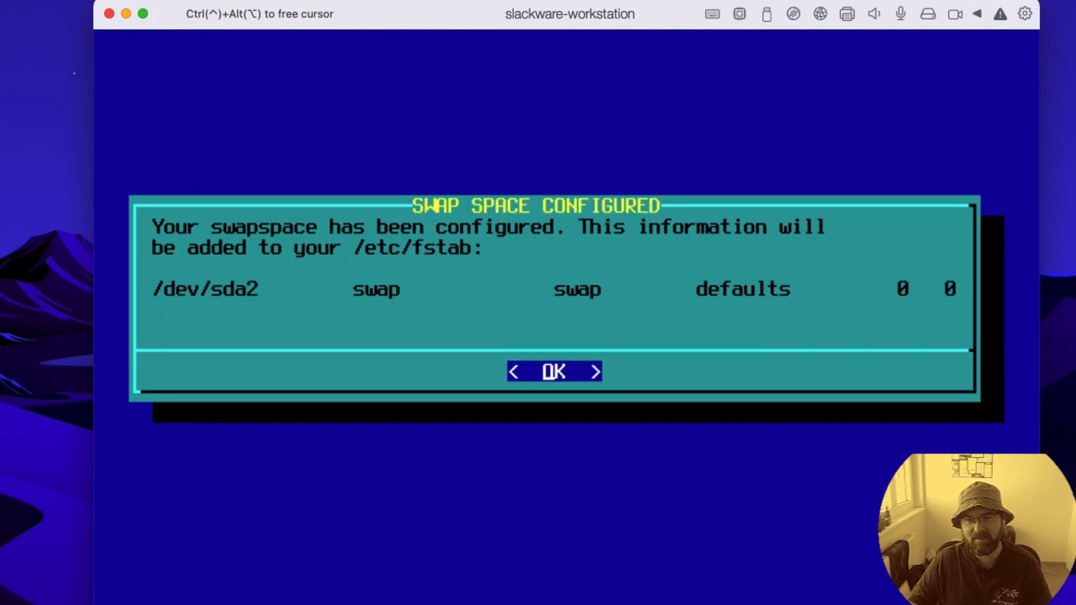
pyautogui.press('Return')
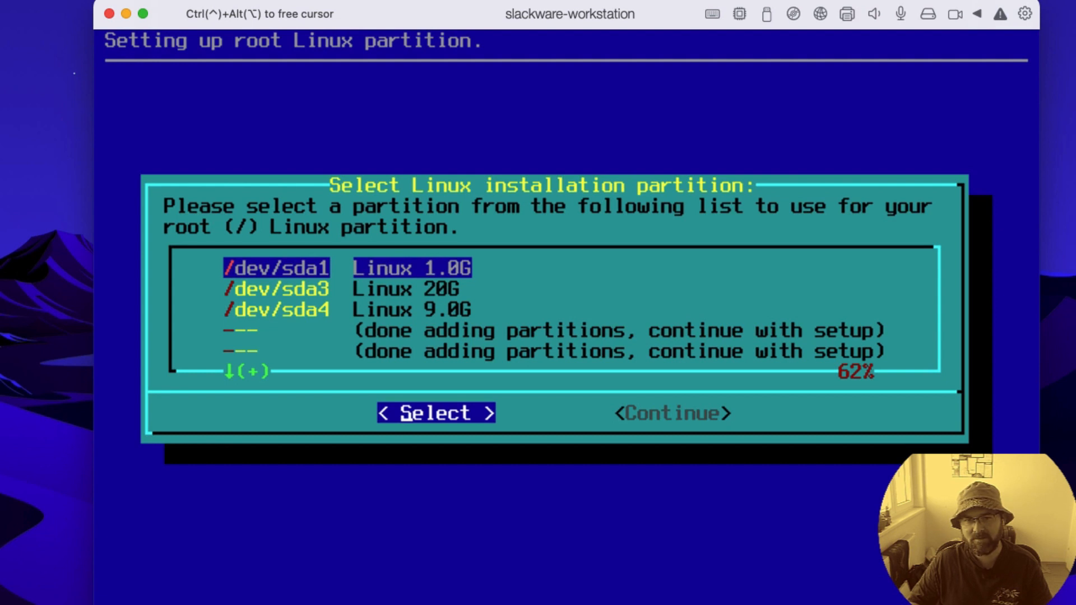
# Step: Look through the Linux partitions /dev/sda1, /dev/sda3 and /dev/sda4 offered for the root file system
pyautogui.press('Down')
pyautogui.press('Down')
pyautogui.press('Down')
pyautogui.press('Up')
pyautogui.press('Up')
pyautogui.press('Up')
pyautogui.press('Down')
pyautogui.press('Down')
pyautogui.press('Down')
pyautogui.press('Up')
pyautogui.press('Up')
pyautogui.press('Up')
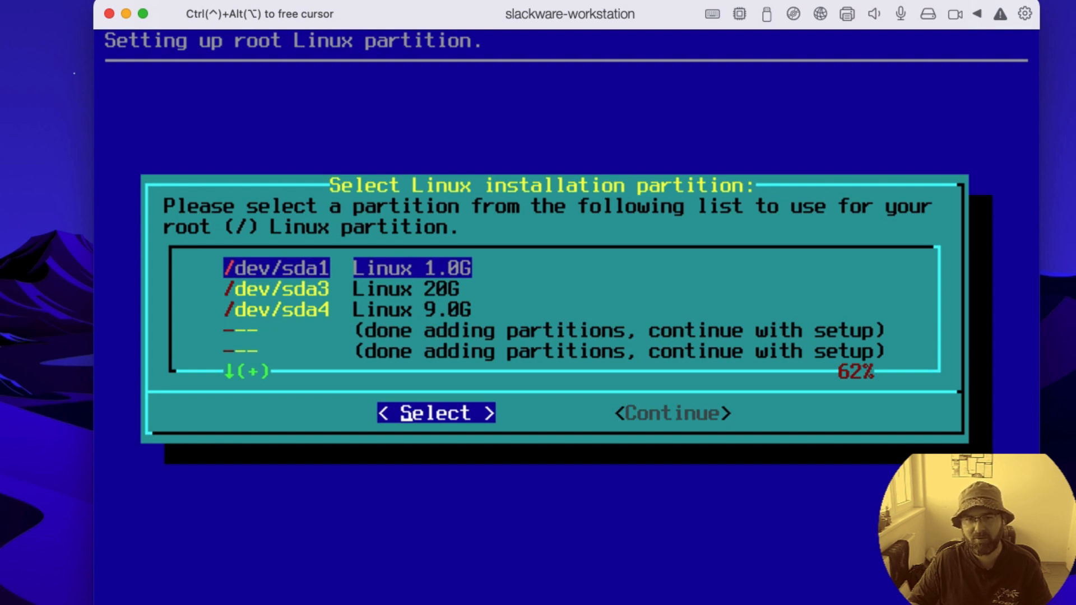
pyautogui.press('Down')
pyautogui.press('Down')
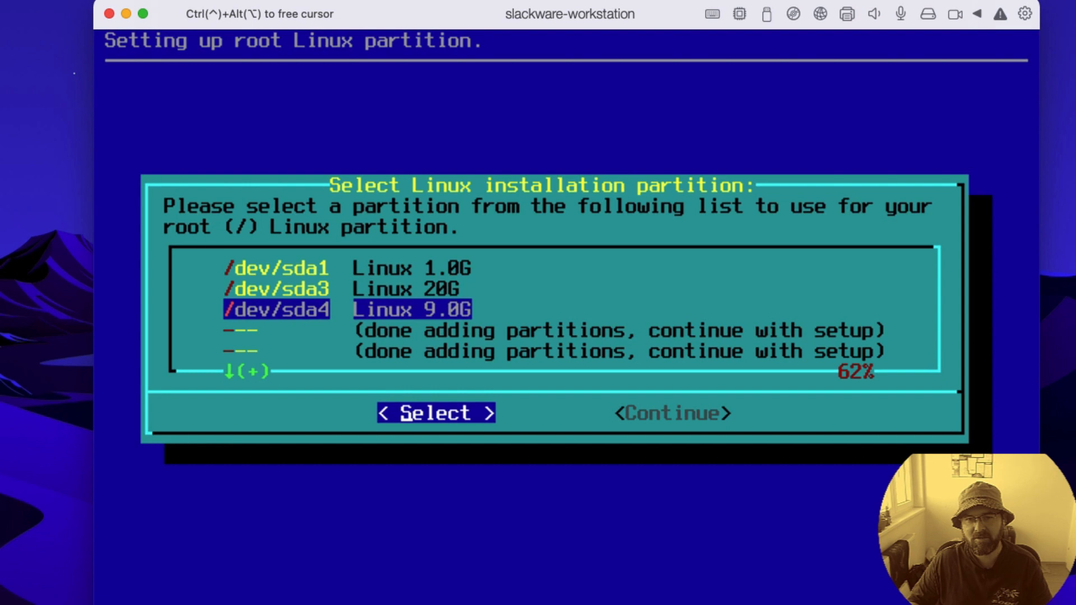
pyautogui.press('Up')
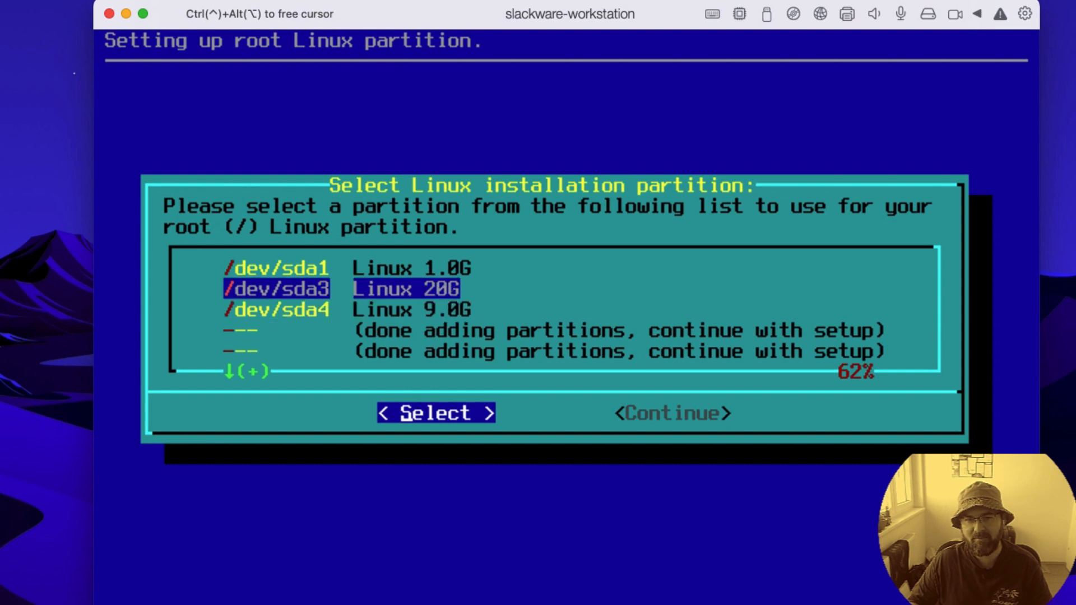
pyautogui.press('Up')
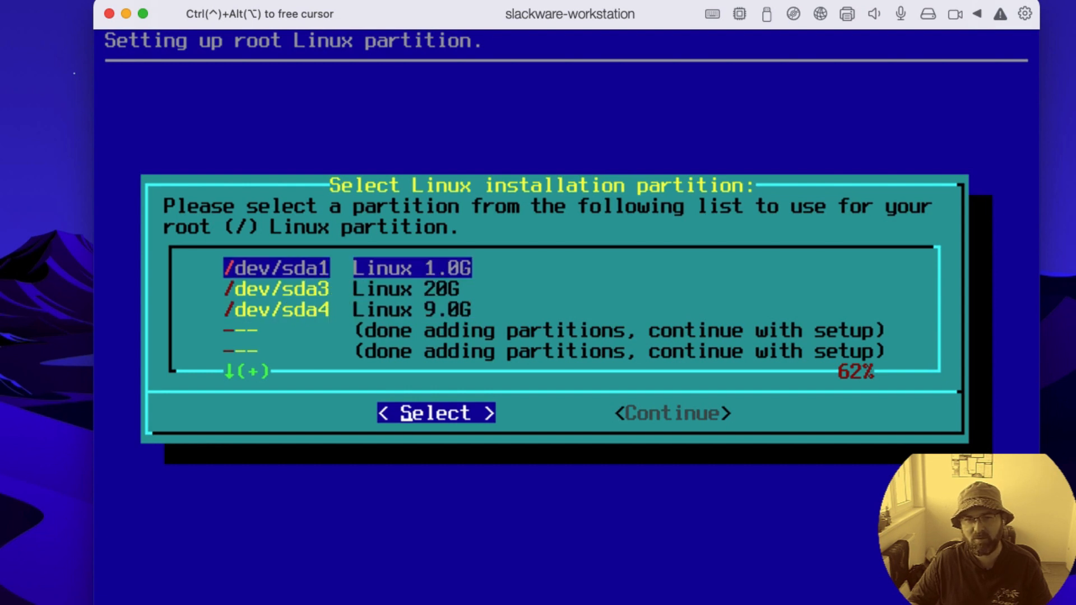
# Step: Use /dev/sda3 as the root (/) partition and quick-format it with ext4
pyautogui.press('Down')
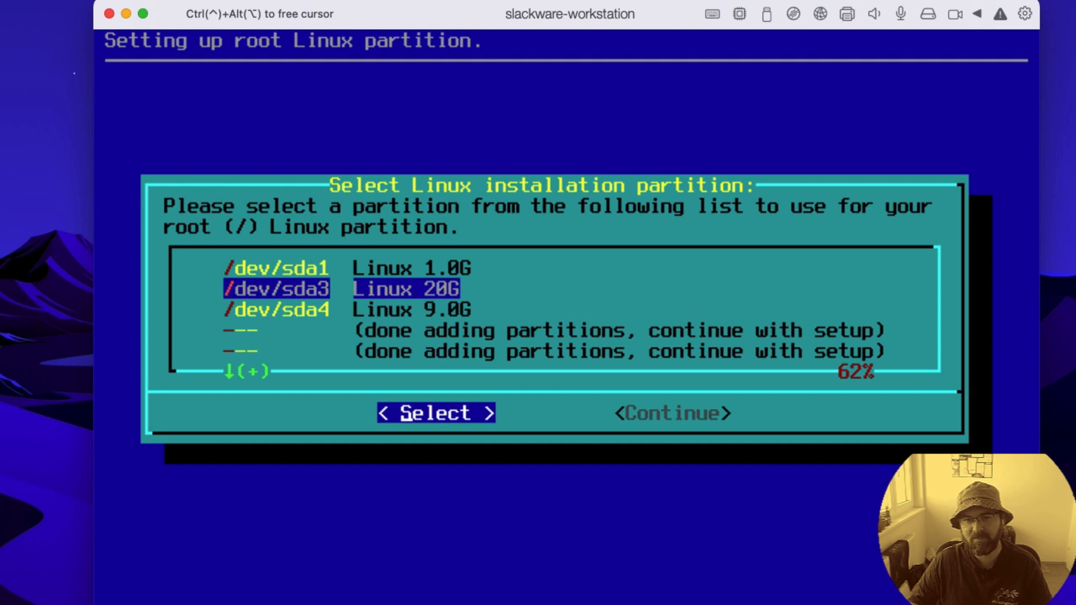
pyautogui.press('Return')
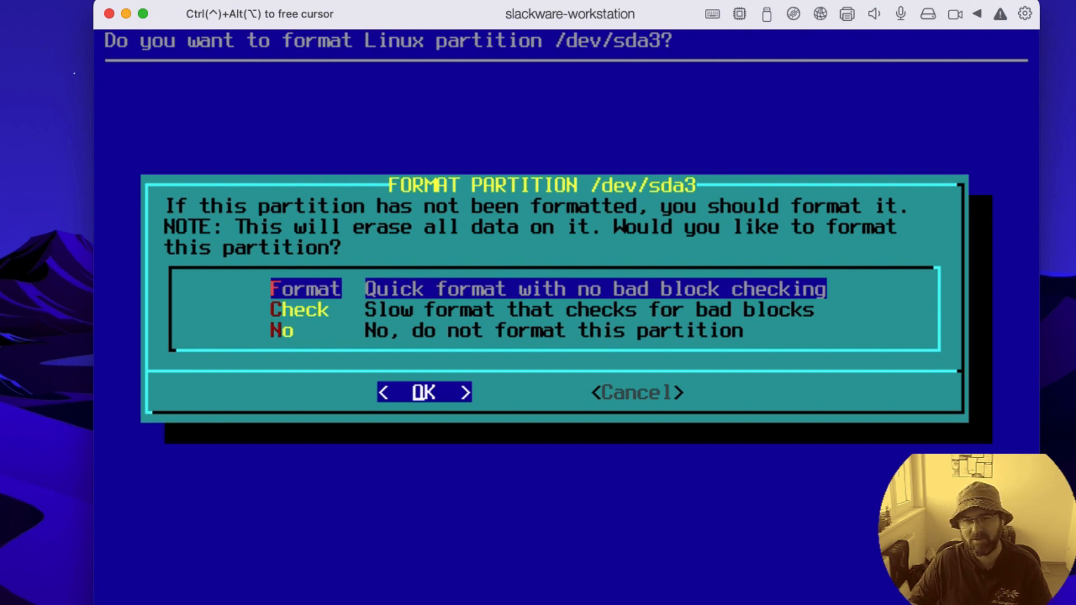
pyautogui.press('Return')
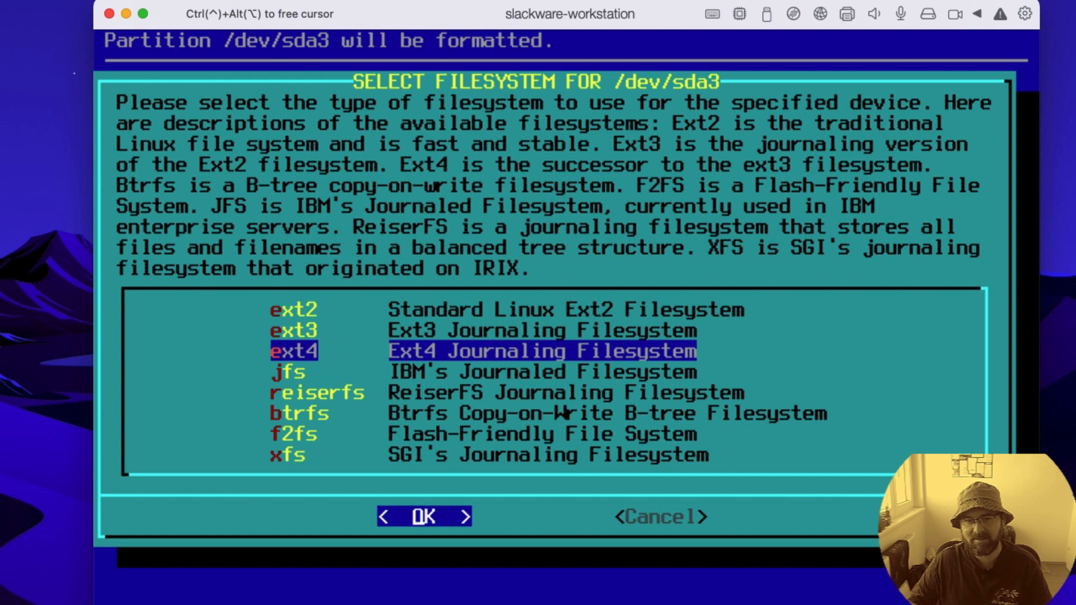
pyautogui.press('Return')
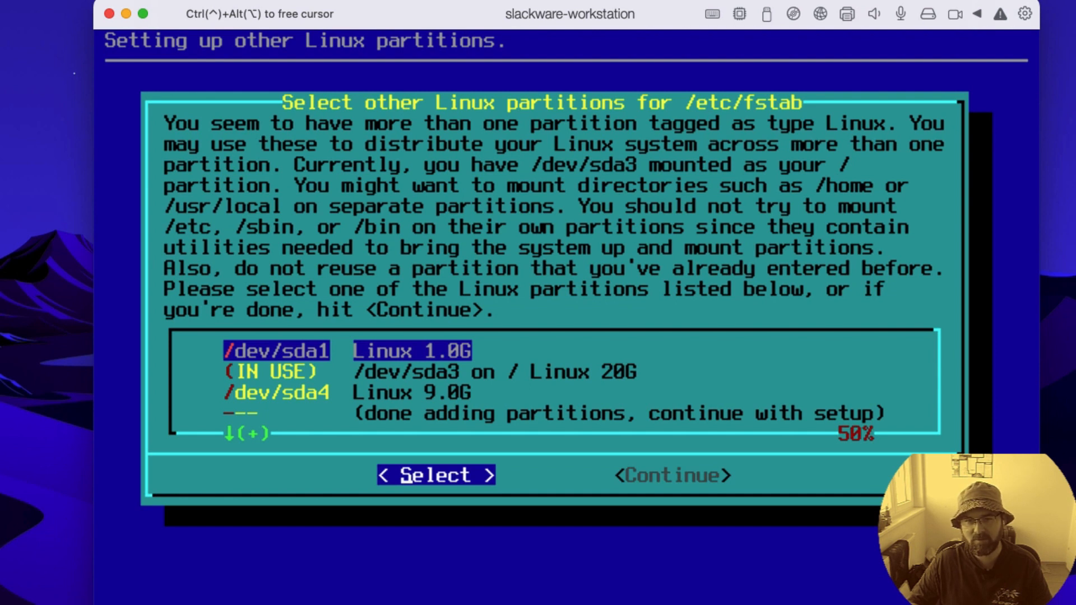
# Step: Quick-format /dev/sda1 with ext4 and mount it at /boot
pyautogui.press('Return')
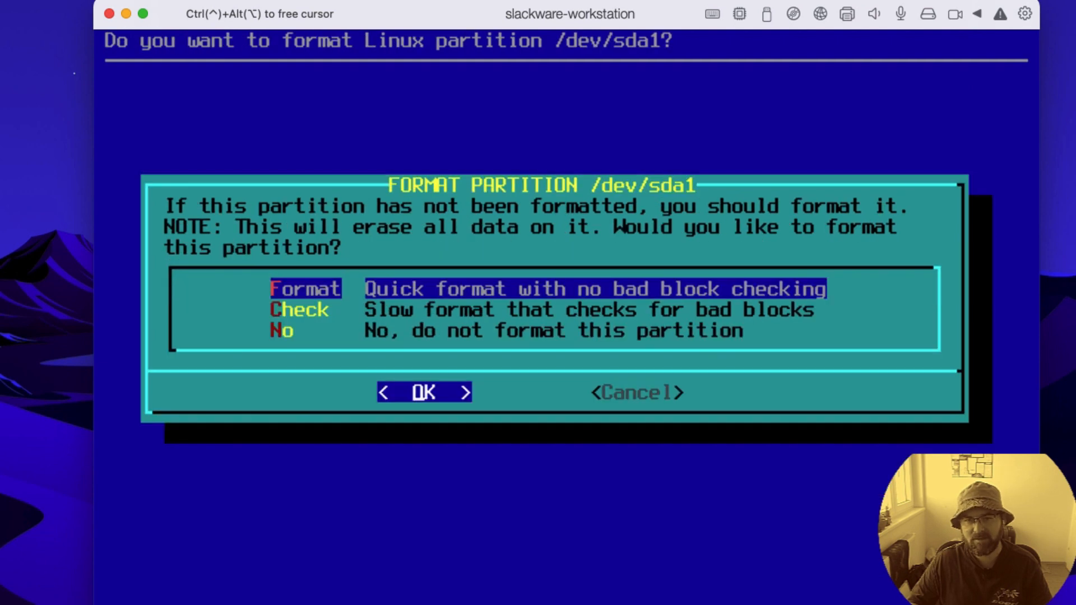
pyautogui.press('Return')
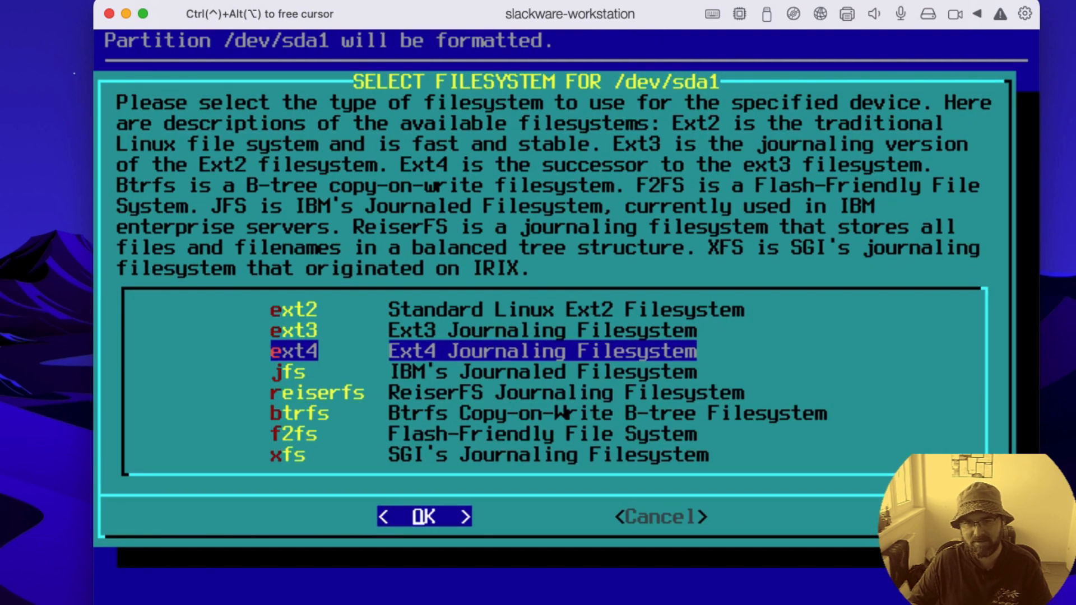
pyautogui.press('Return')
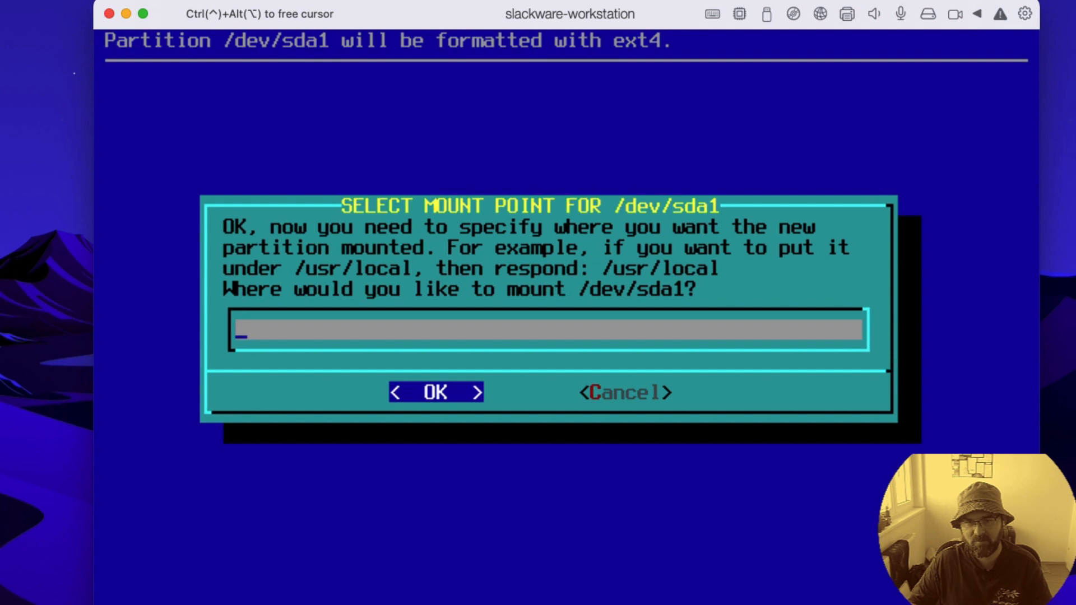
pyautogui.write(';')
pyautogui.press('BackSpace')
pyautogui.write('/boot')
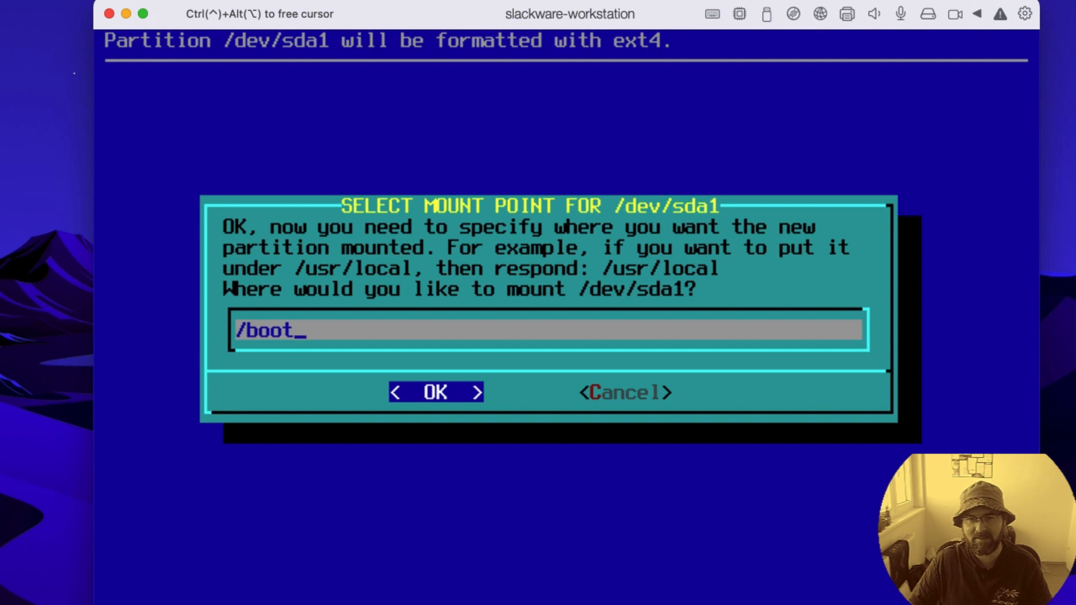
pyautogui.press('Return')
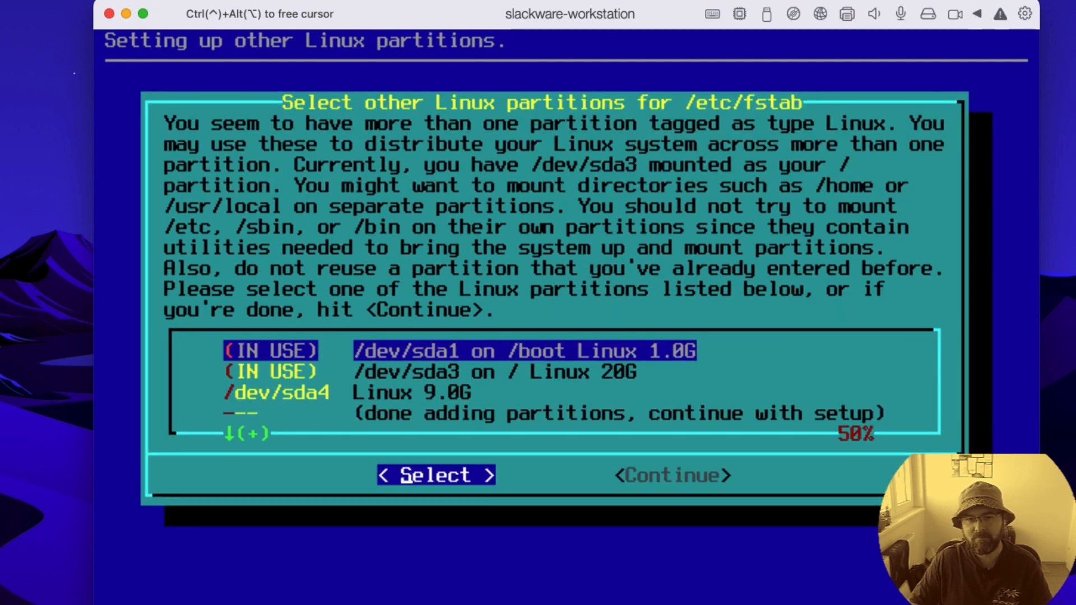
# Step: Quick-format /dev/sda4 with ext4 and mount it at /home
pyautogui.press('Down')
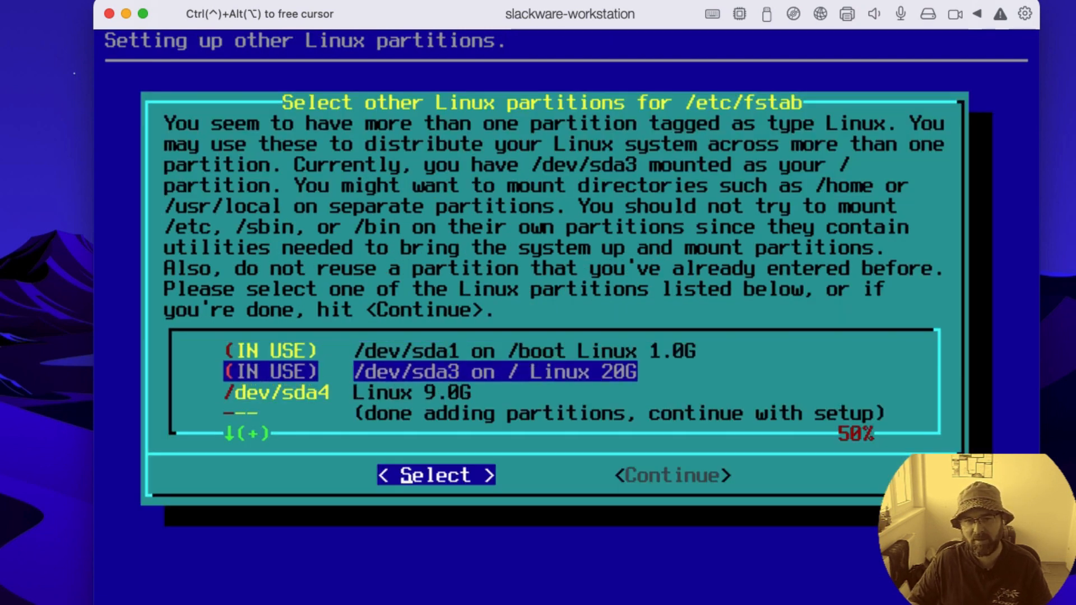
pyautogui.press('Down')
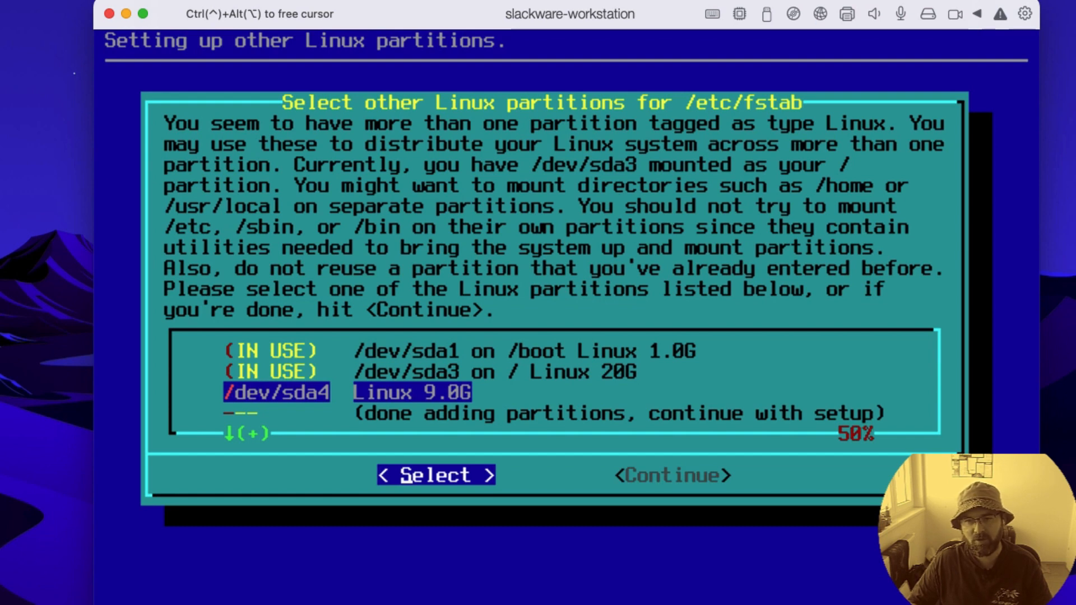
pyautogui.press('Return')
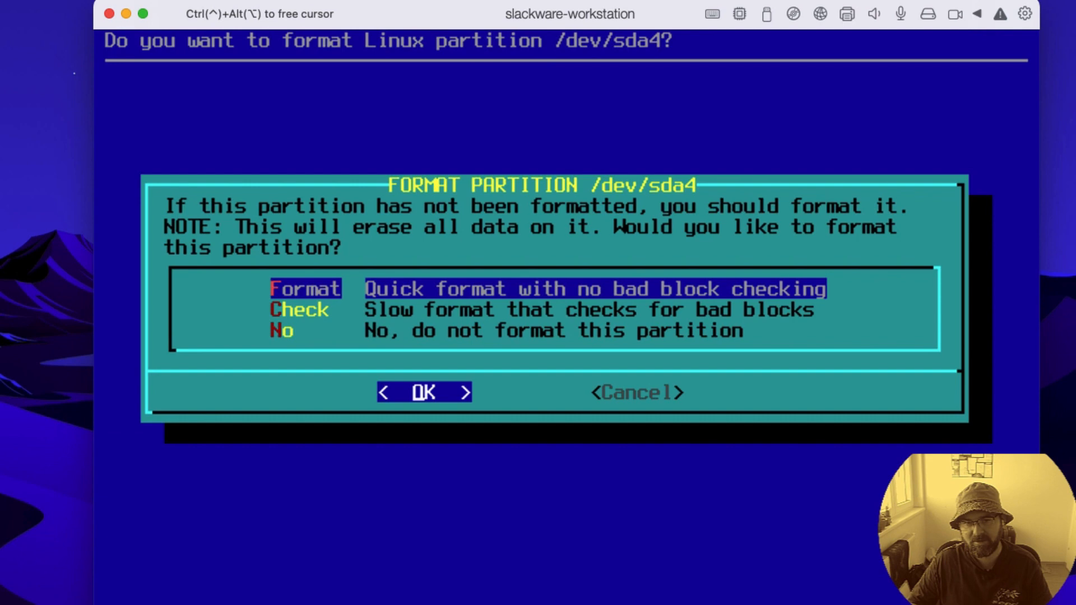
pyautogui.press('Return')
pyautogui.press('Return')
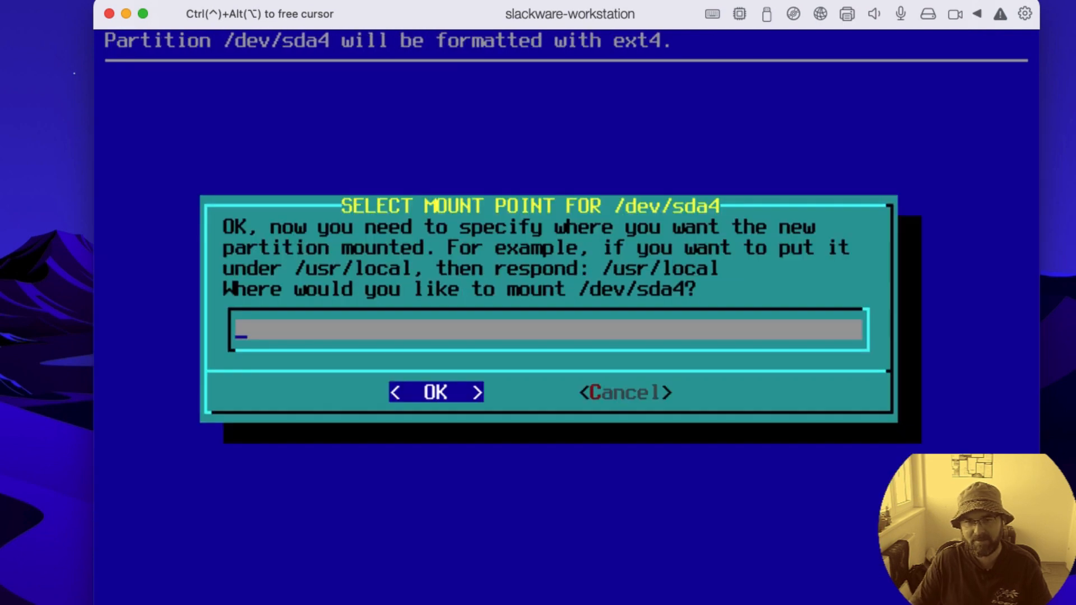
pyautogui.write('/home')
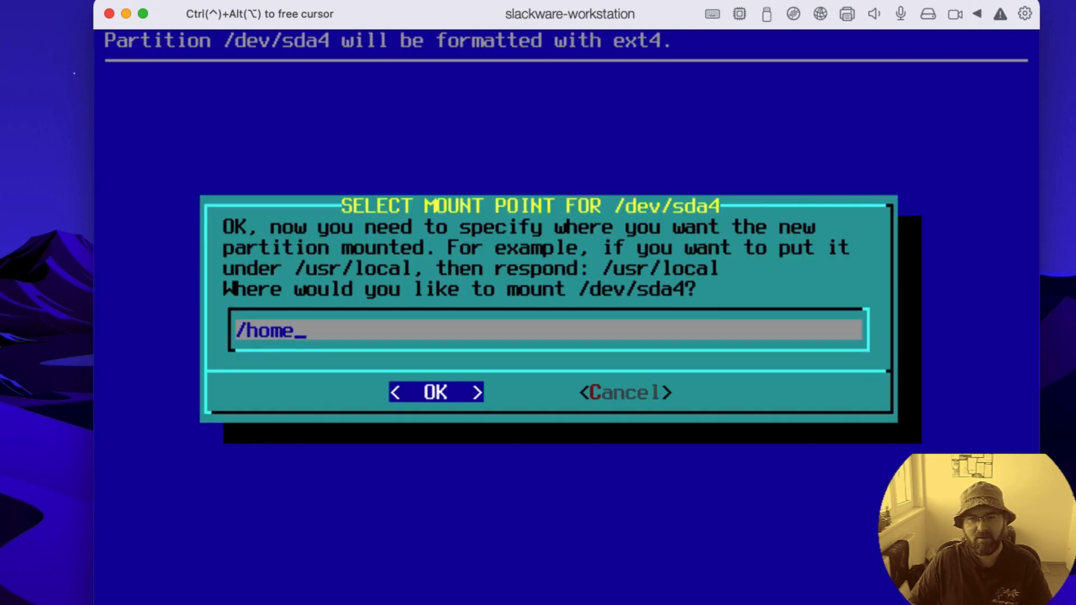
pyautogui.press('Return')
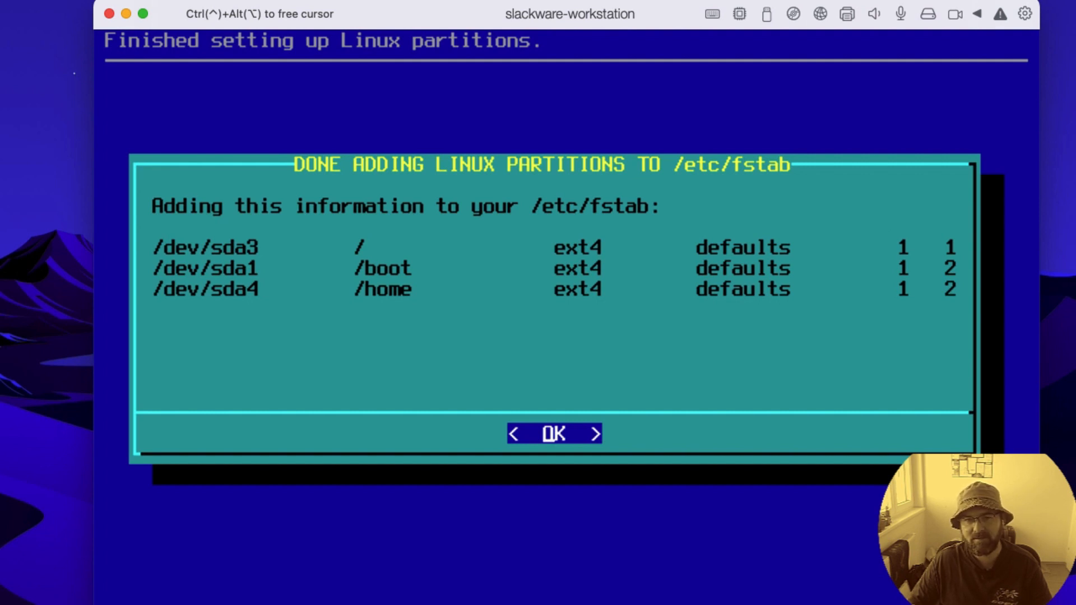
# Step: Accept the /etc/fstab entries and choose a Slackware CD or DVD as source media with automatic drive scanning
pyautogui.press('Return')
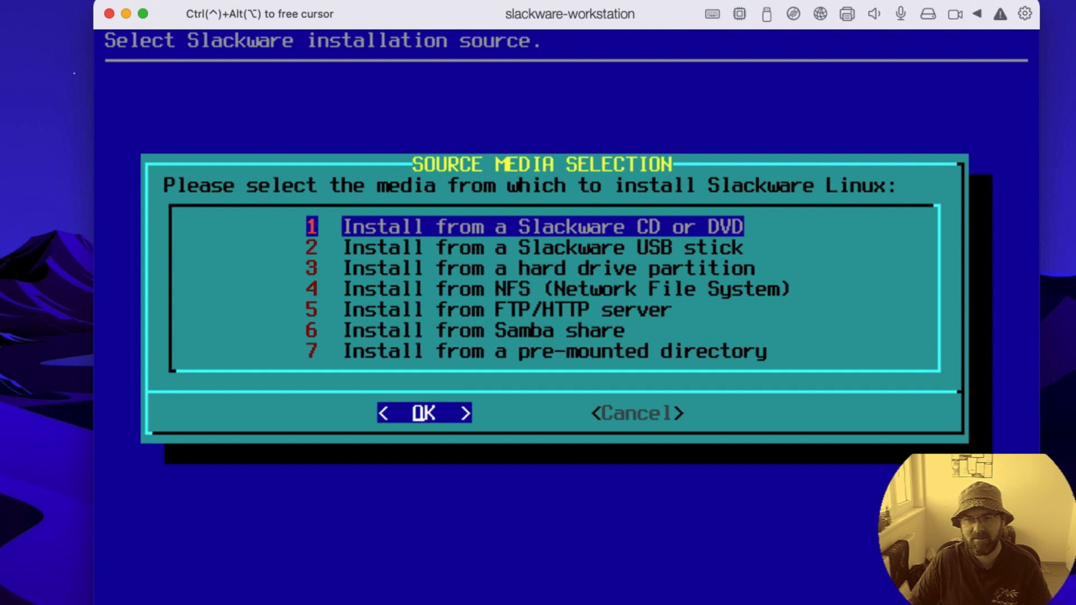
pyautogui.press('Return')
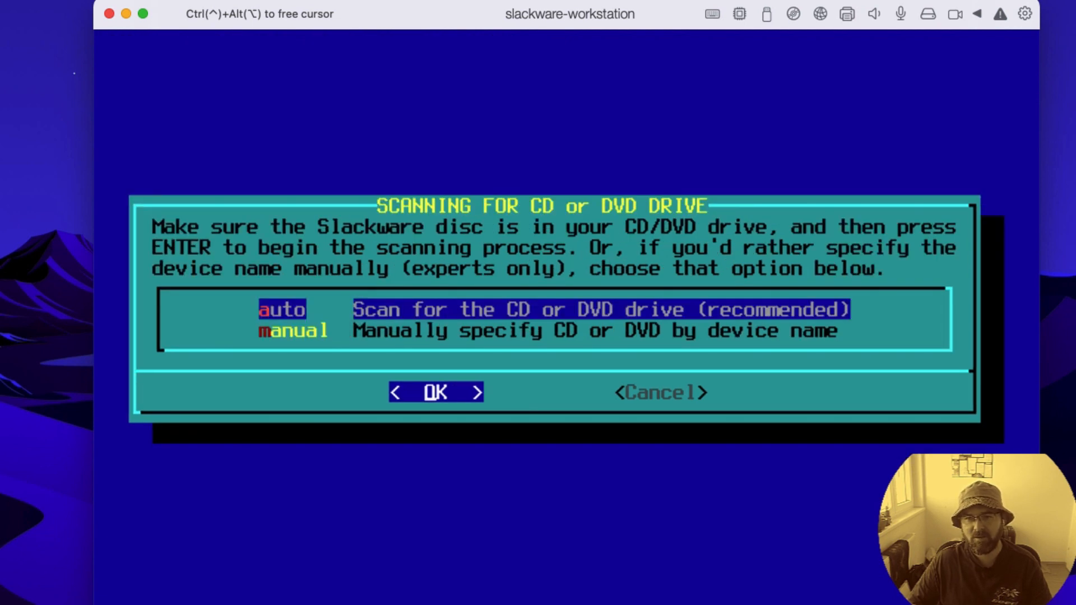
pyautogui.press('Return')
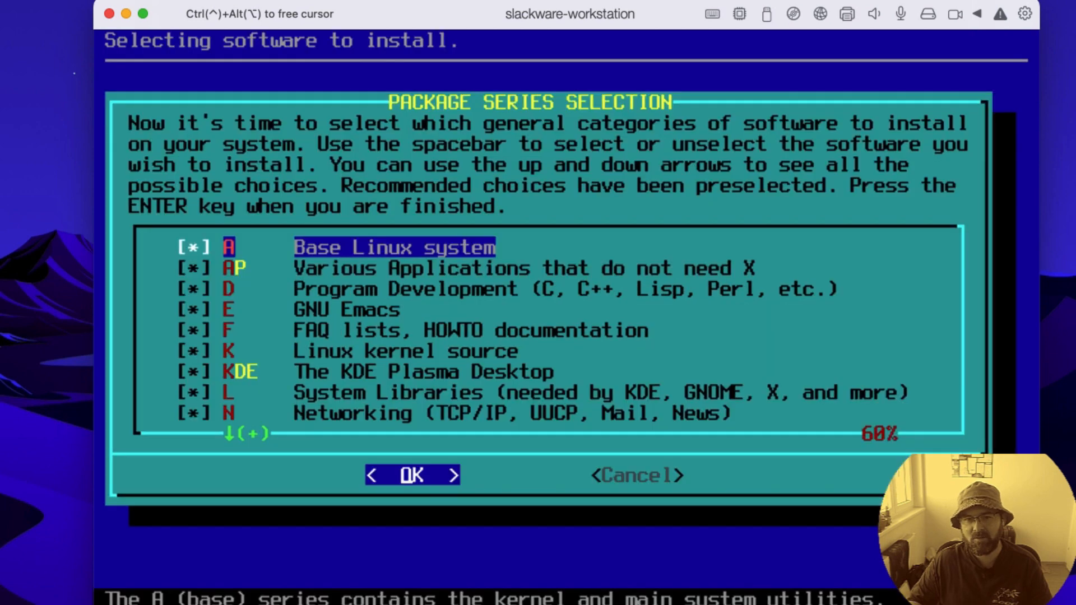
# Step: Look over the package series and accept the preselected software categories
pyautogui.press('Down')
pyautogui.press('Down')
pyautogui.press('Down')
pyautogui.press('Down')
pyautogui.press('Down')
pyautogui.press('Down')
pyautogui.press('Down')
pyautogui.press('Down')
pyautogui.press('Down')
pyautogui.press('Down')
pyautogui.press('Down')
pyautogui.press('Down')
pyautogui.press('Up')
pyautogui.press('Up')
pyautogui.press('Up')
pyautogui.press('Up')
pyautogui.press('Up')
pyautogui.press('Up')
pyautogui.press('Up')
pyautogui.press('Up')
pyautogui.press('Up')
pyautogui.press('Up')
pyautogui.press('Up')
pyautogui.press('Up')
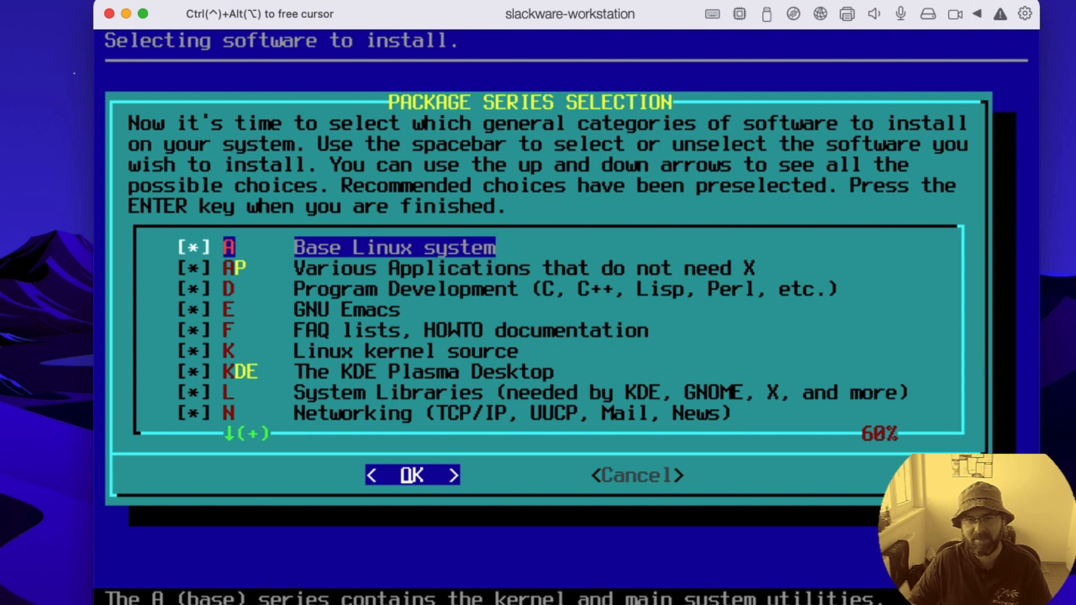
pyautogui.press('Return')
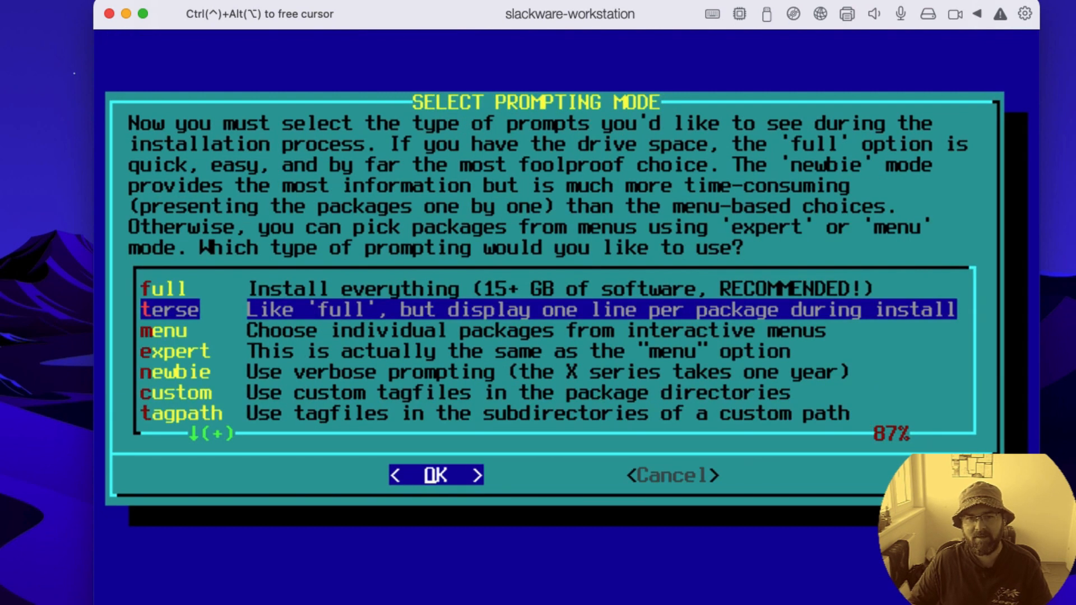
# Step: Install the packages in the terse prompting mode and skip making a USB boot stick
pyautogui.press('Up')
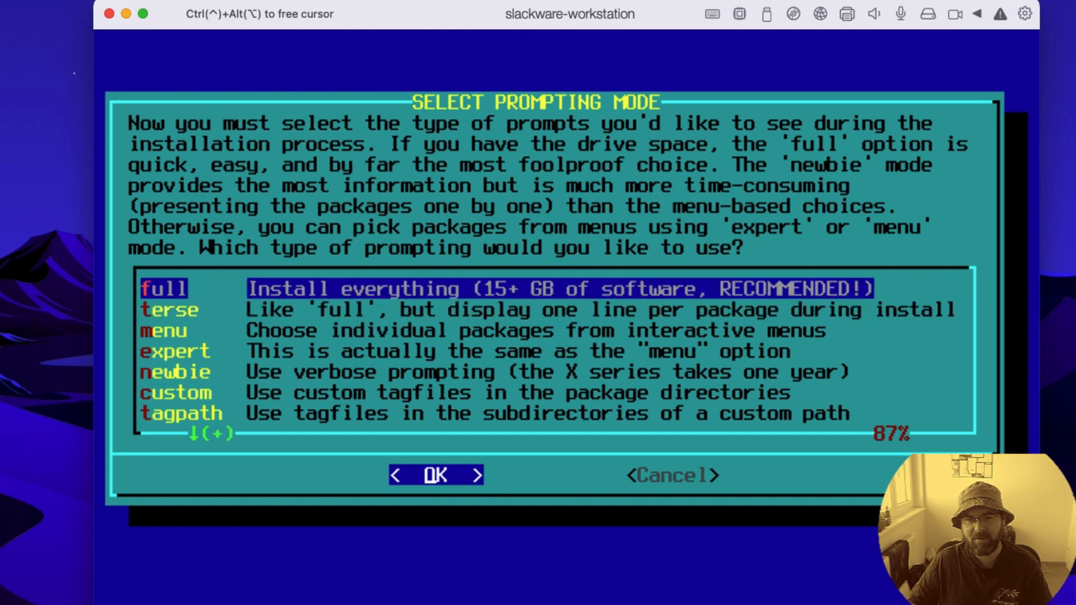
pyautogui.press('Down')
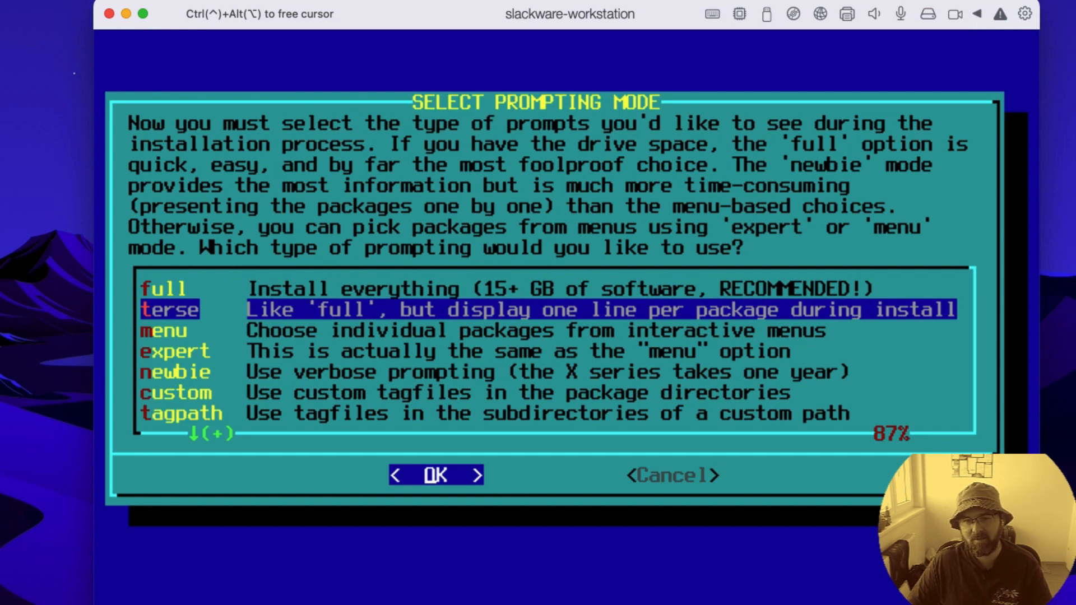
pyautogui.press('Return')
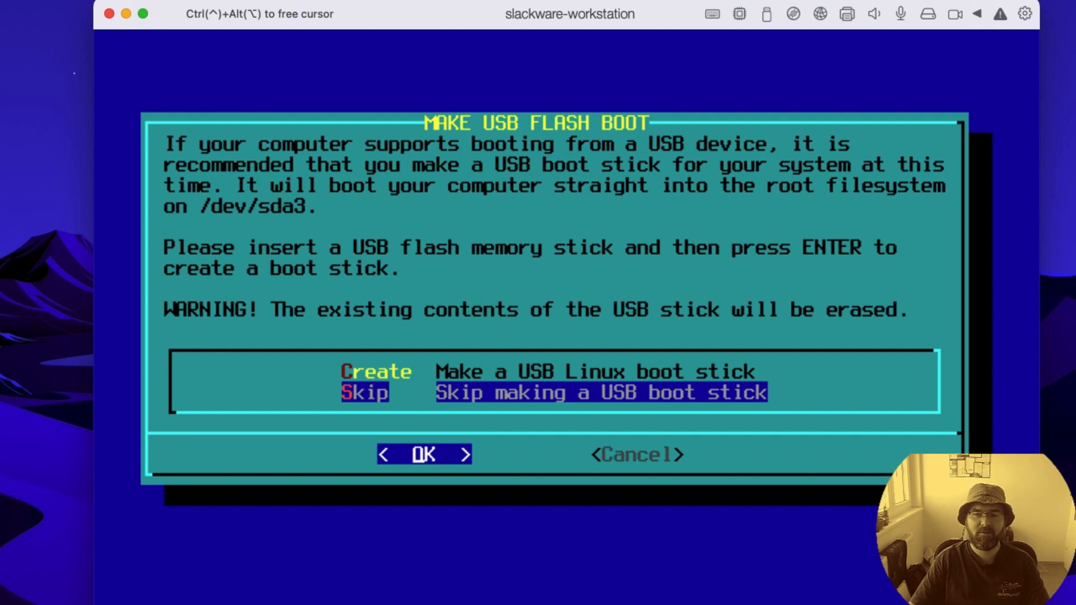
pyautogui.press('Return')
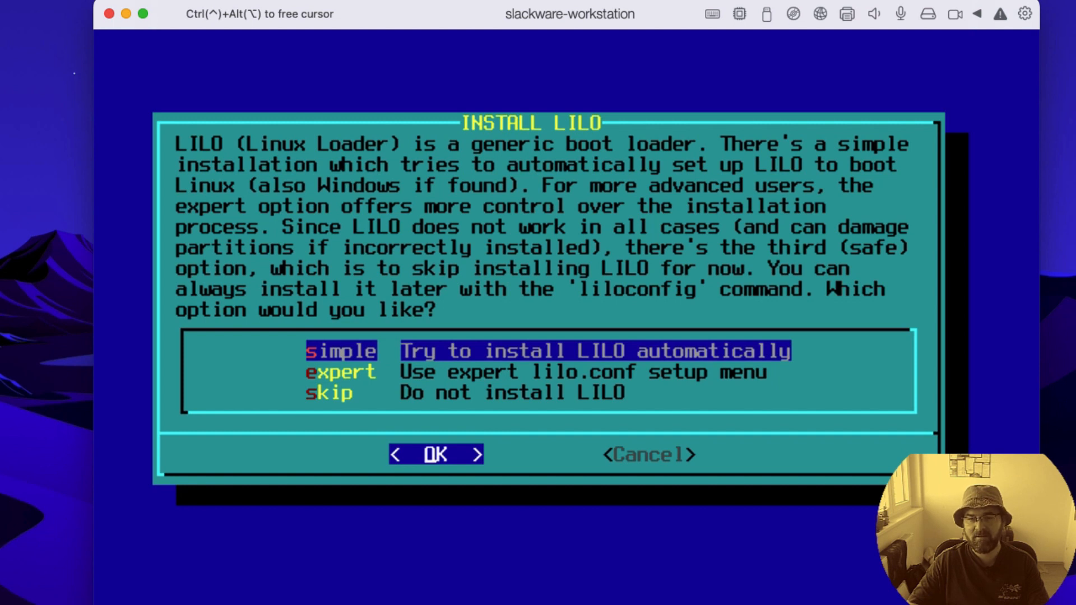
# Step: Install LILO automatically to the Master Boot Record with the standard Linux console and no extra kernel parameters, and load gpm at boot time
pyautogui.press('Down')
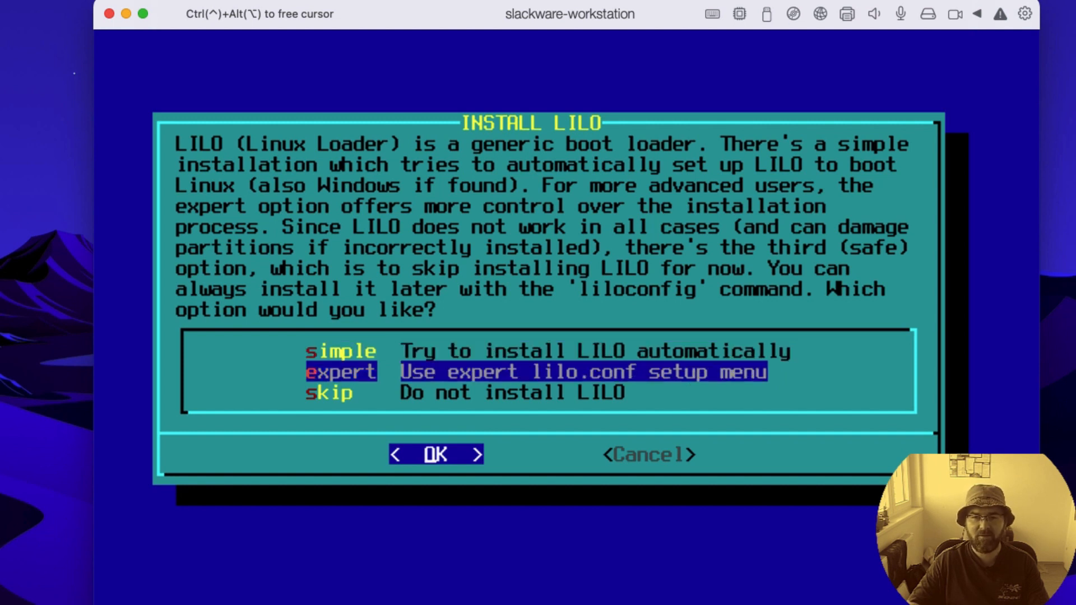
pyautogui.press('Up')
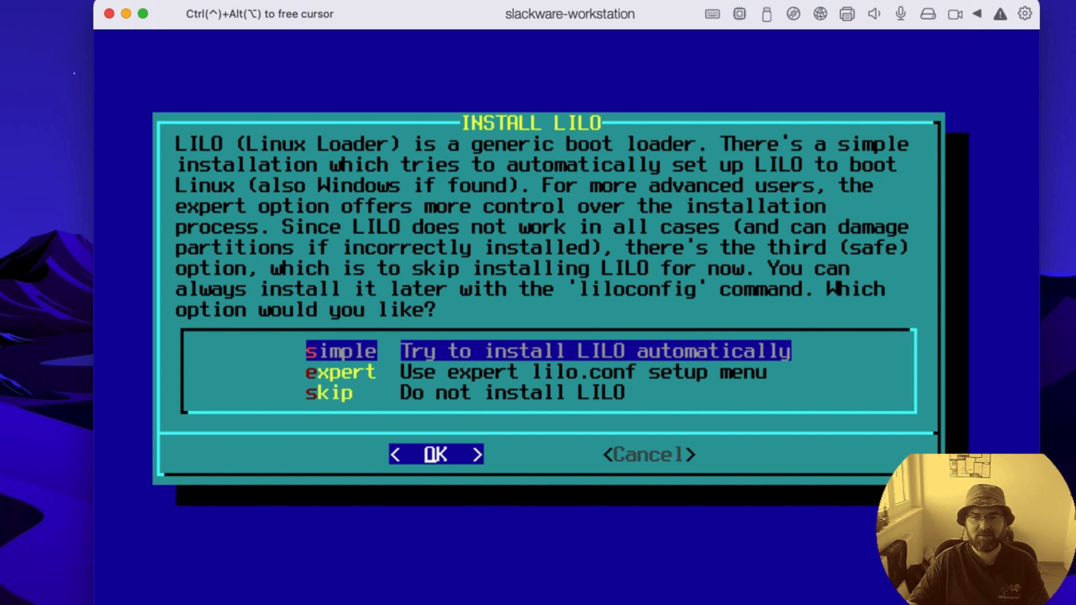
pyautogui.press('Return')
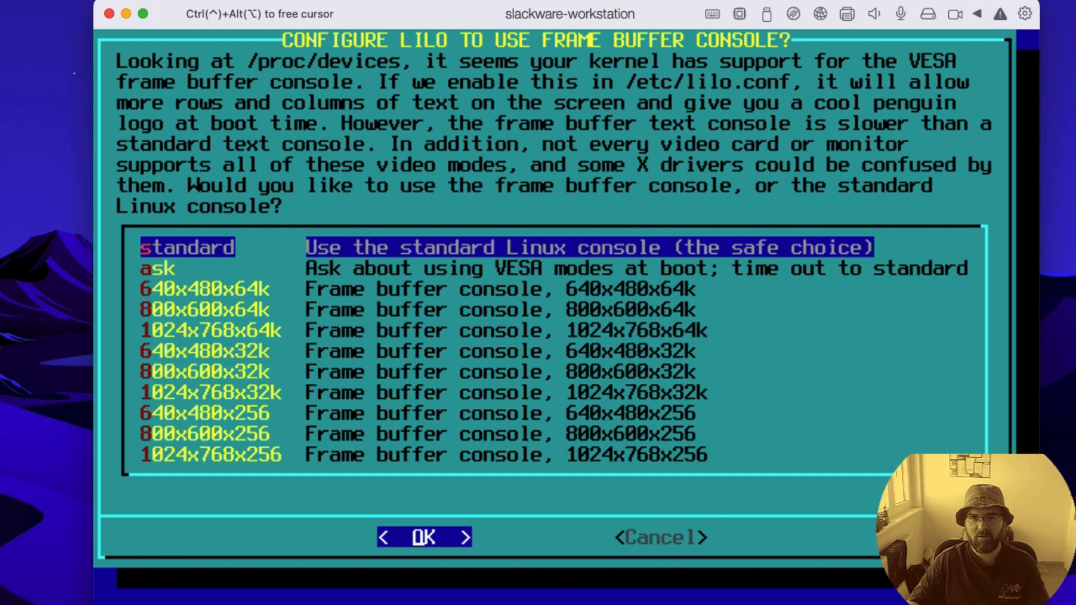
pyautogui.press('Return')
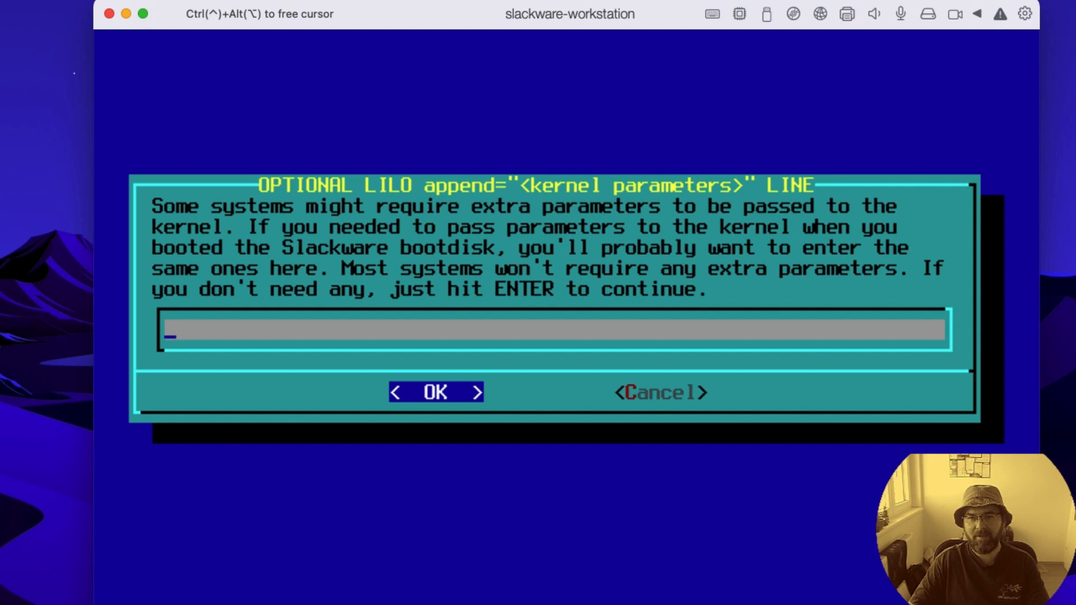
pyautogui.press('Return')
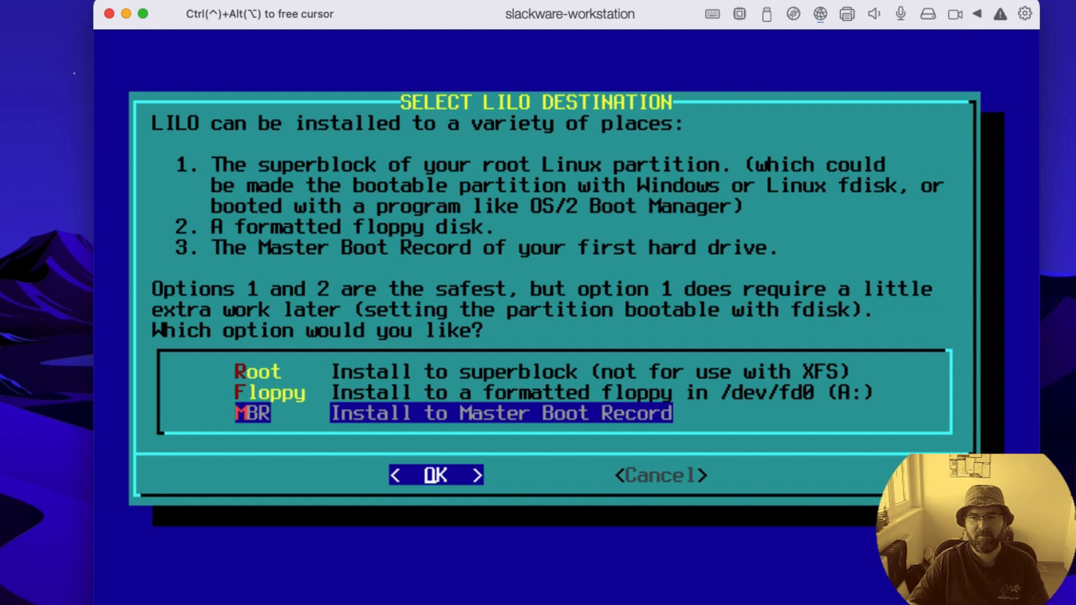
pyautogui.press('Return')
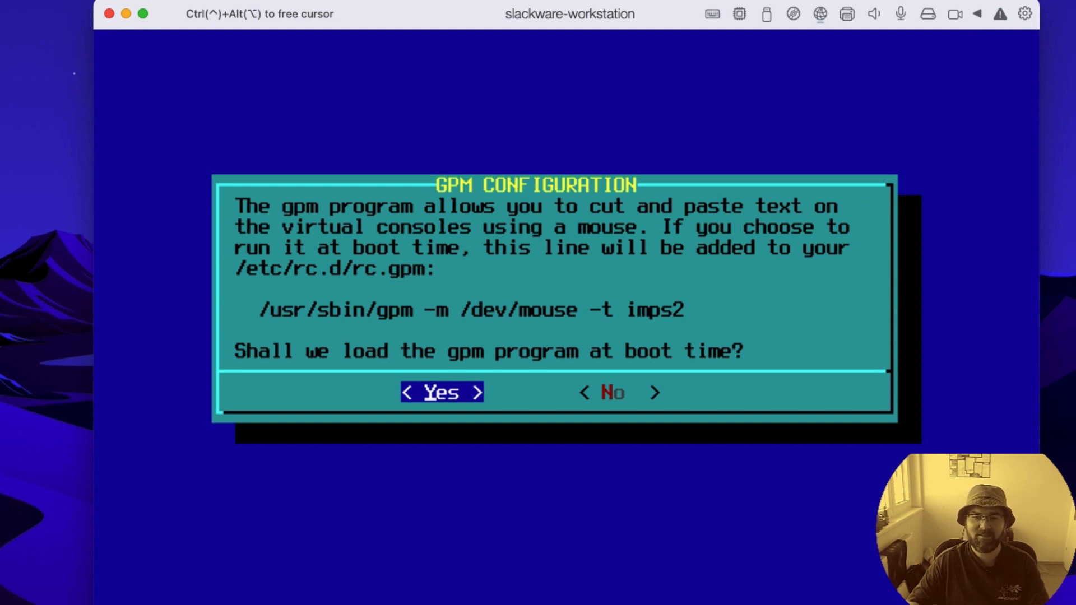
pyautogui.press('Return')
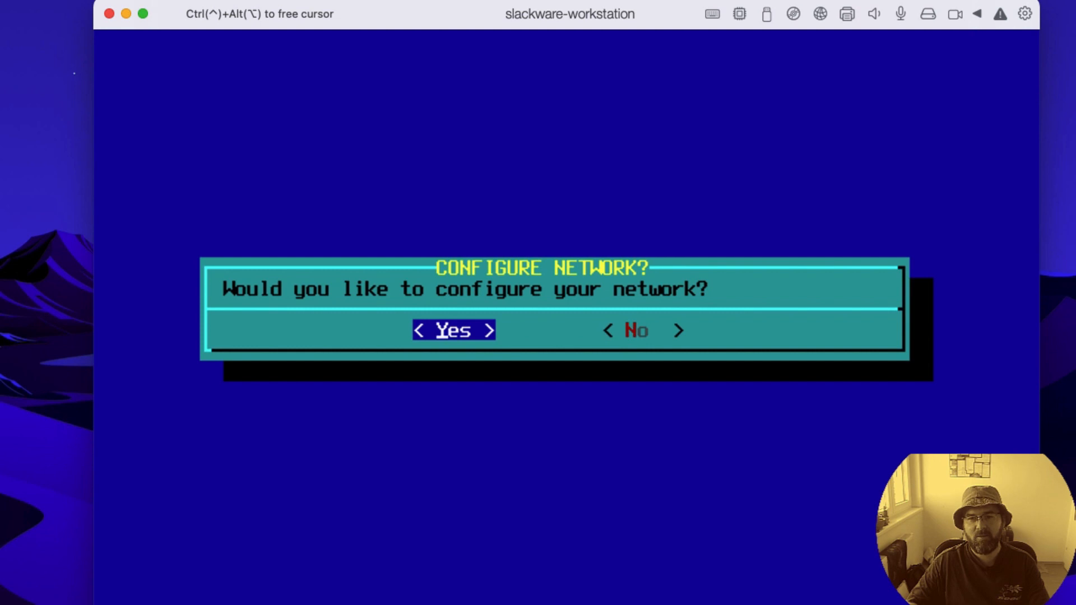
# Step: Start the network configuration with the hostname workstation and the domain name home.lab
pyautogui.press('Return')
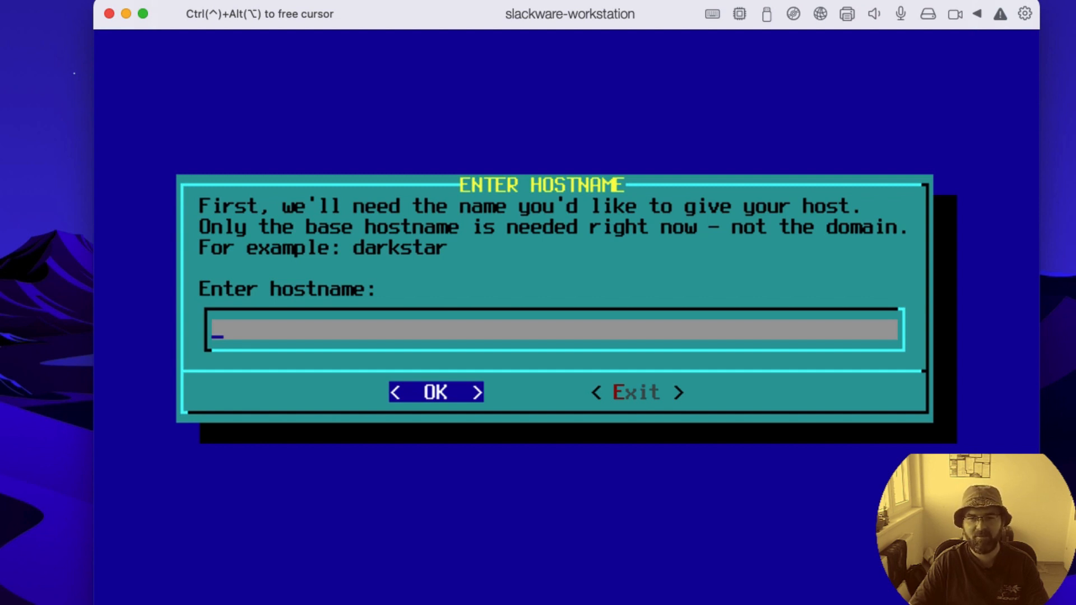
pyautogui.write('workstation')
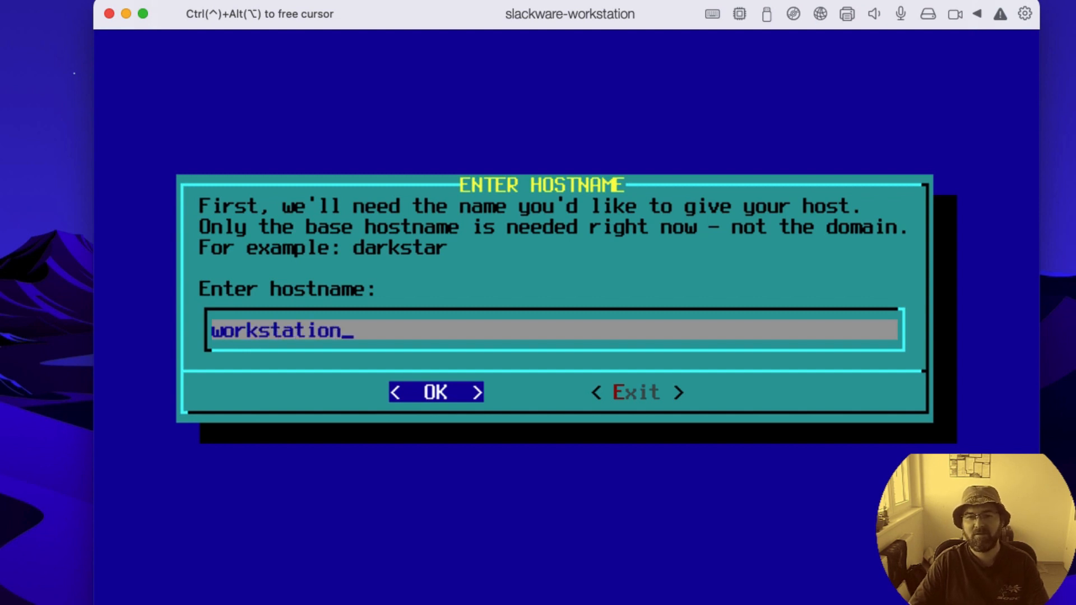
pyautogui.press('Return')
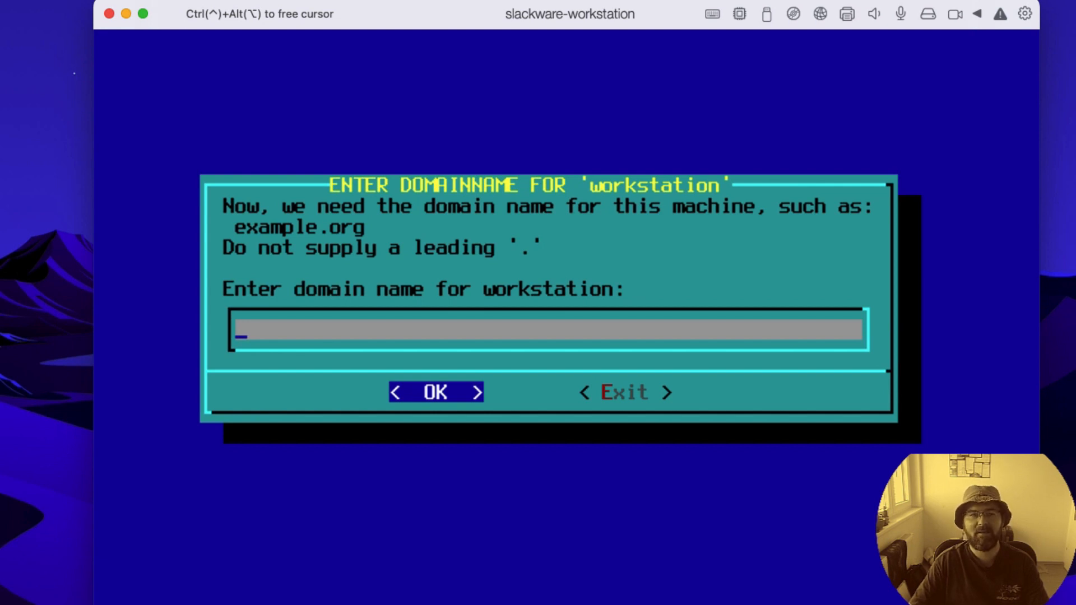
pyautogui.write('home.lab')
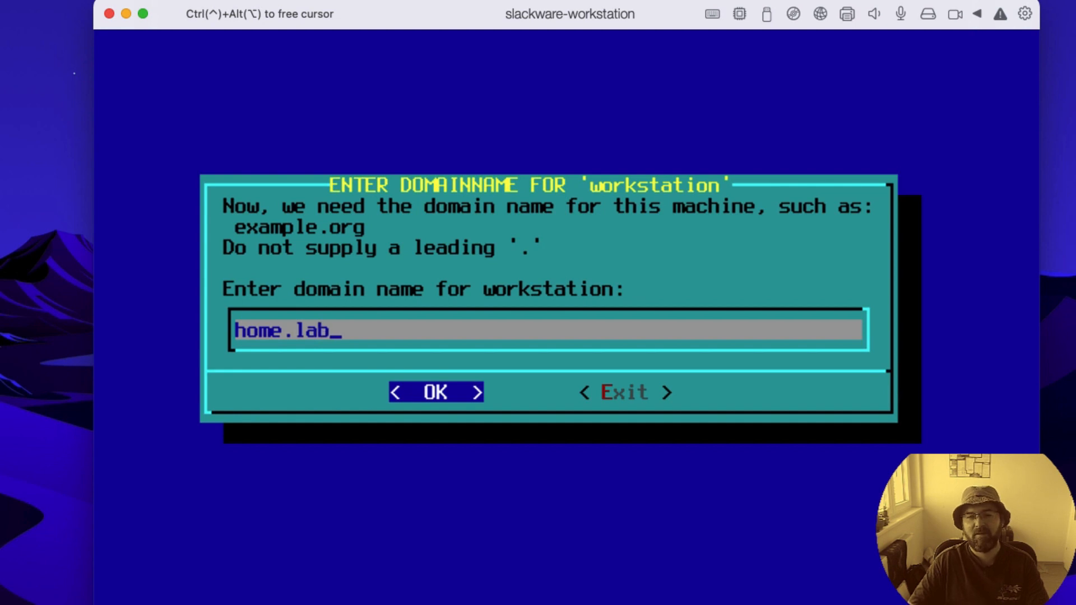
pyautogui.press('Return')
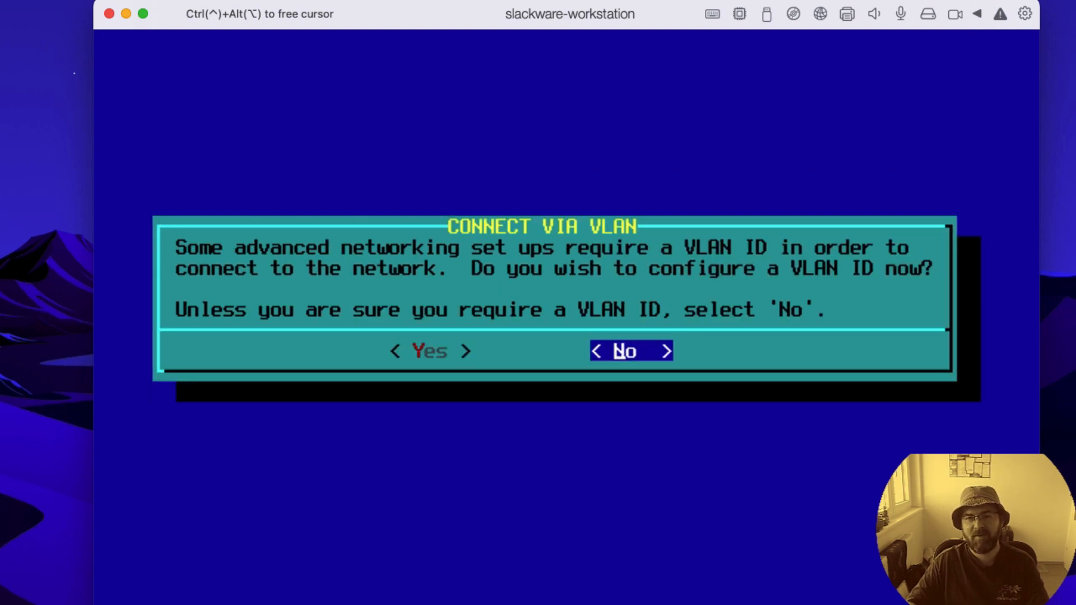
# Step: Skip the VLAN ID and set the network to be autoconfigured by NetworkManager, accepting the resulting settings
pyautogui.press('Return')
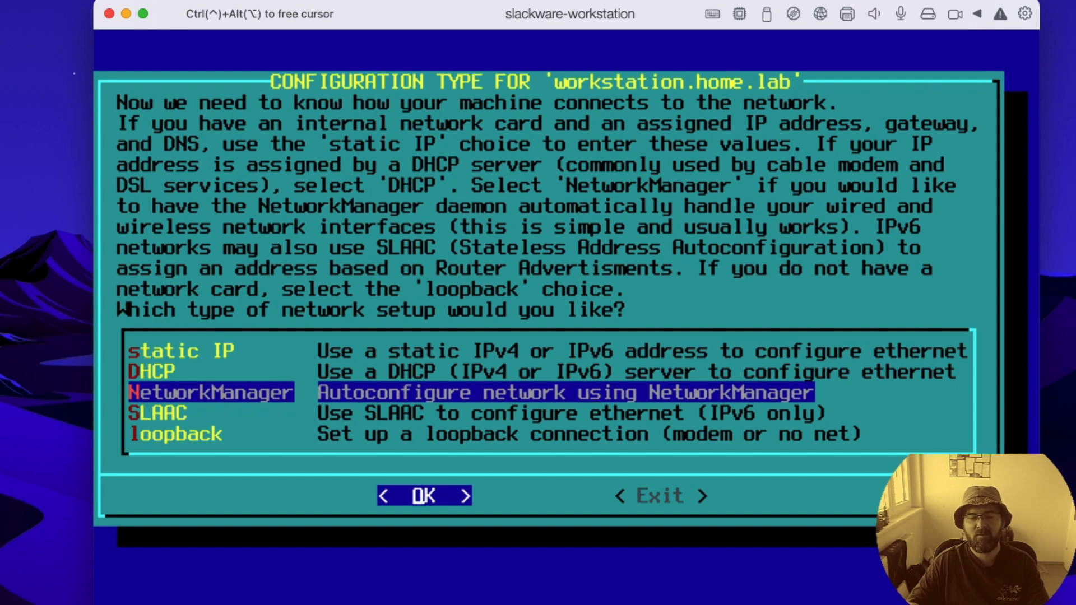
pyautogui.press('Up')
pyautogui.press('Up')
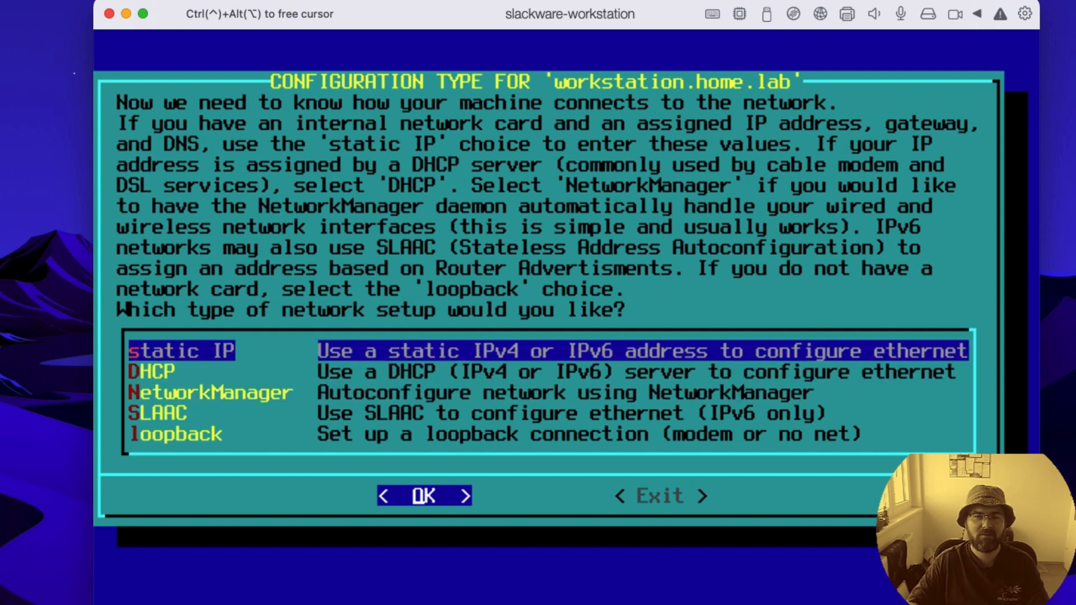
pyautogui.press('Down')
pyautogui.press('Down')
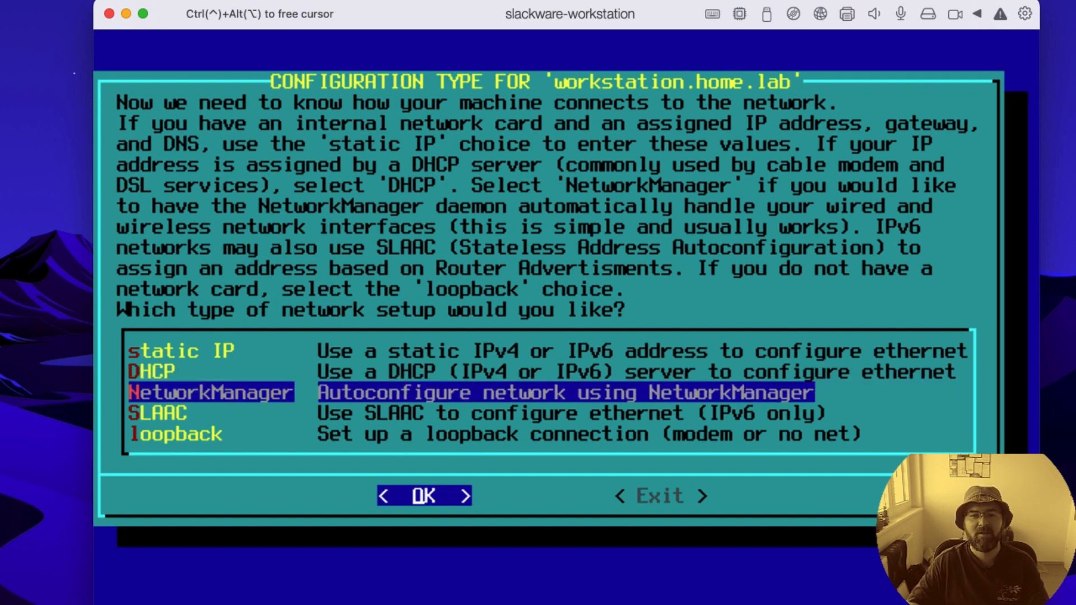
pyautogui.press('Down')
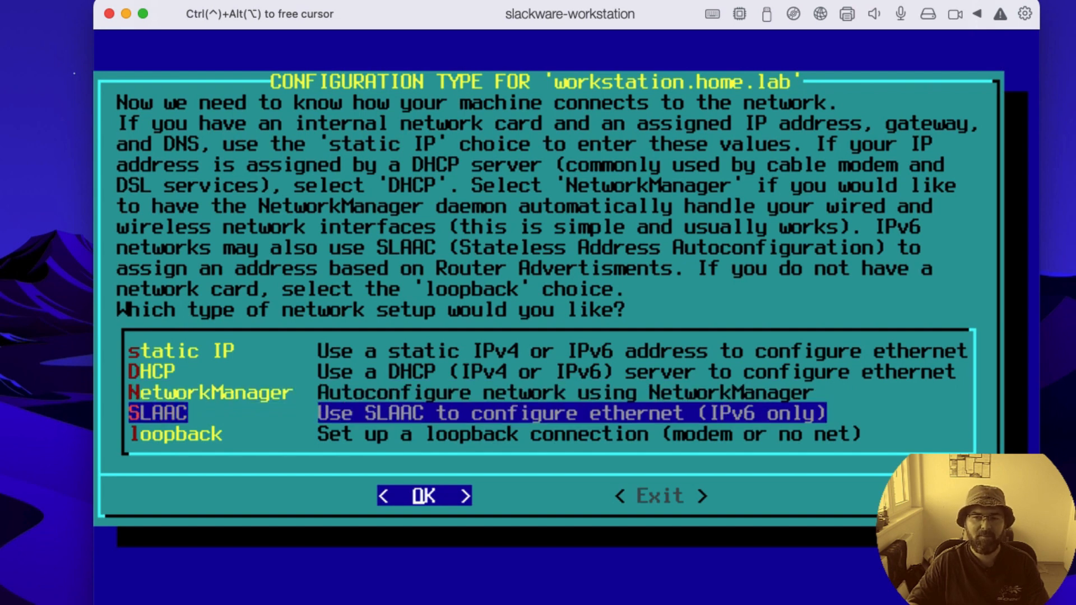
pyautogui.press('Down')
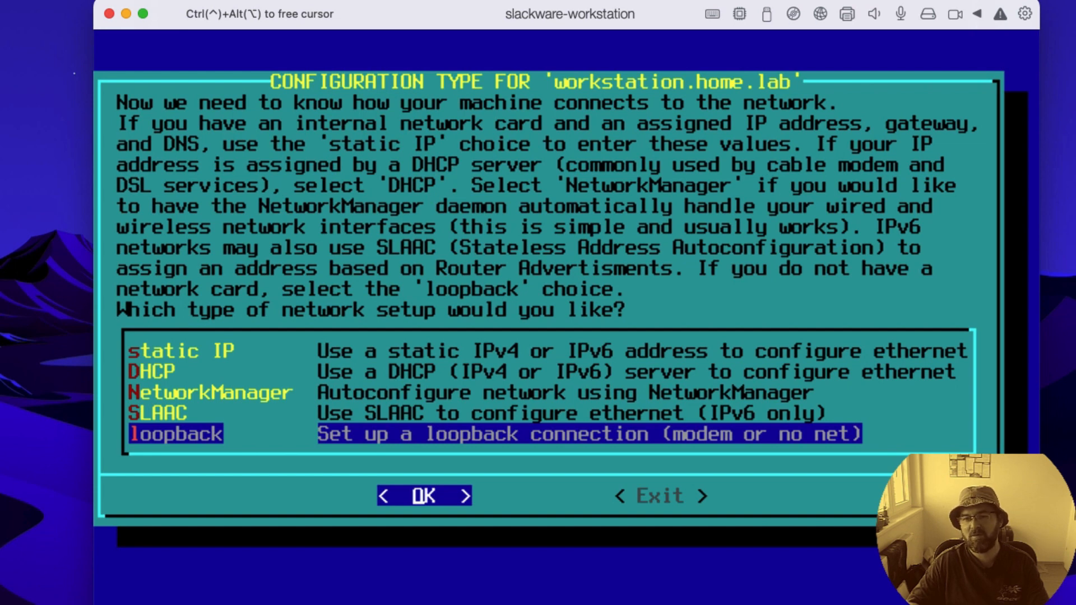
pyautogui.press('Up')
pyautogui.press('Up')
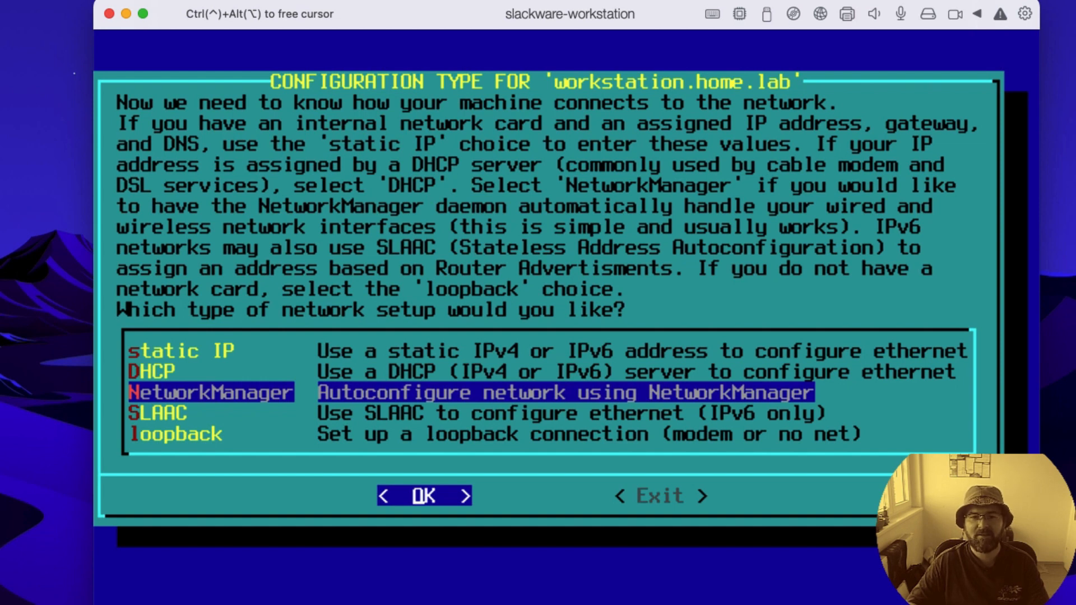
pyautogui.press('Return')
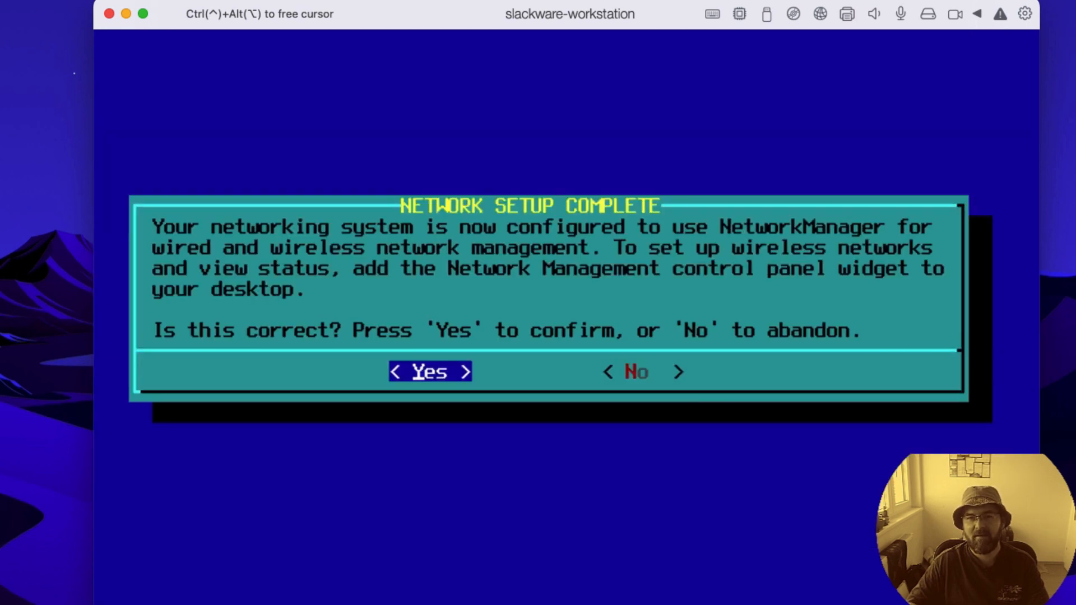
pyautogui.press('Return')
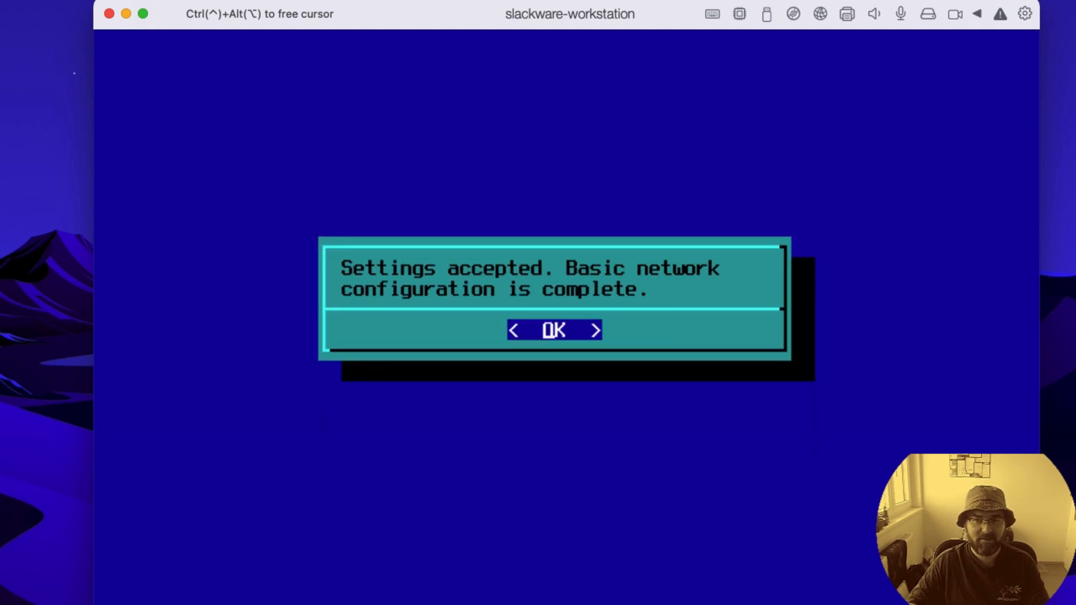
pyautogui.press('Return')
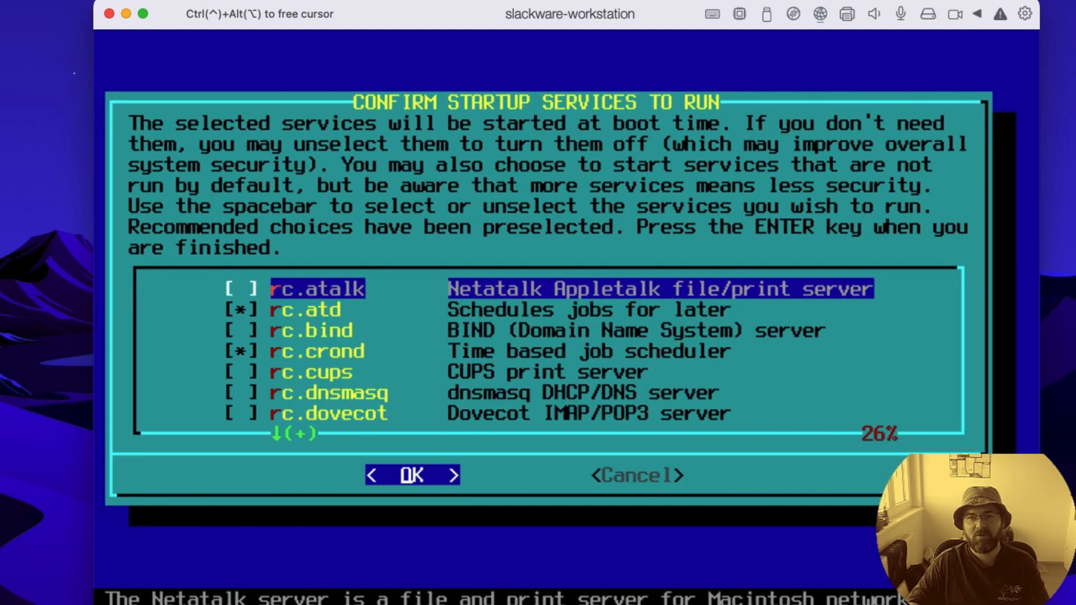
# Step: Look over the list of startup services and accept the preselected ones
pyautogui.press('Down')
pyautogui.press('Down')
pyautogui.press('Down')
pyautogui.press('Down')
pyautogui.press('Down')
pyautogui.press('Down')
pyautogui.press('Down')
pyautogui.press('Down')
pyautogui.press('Down')
pyautogui.press('Down')
pyautogui.press('Down')
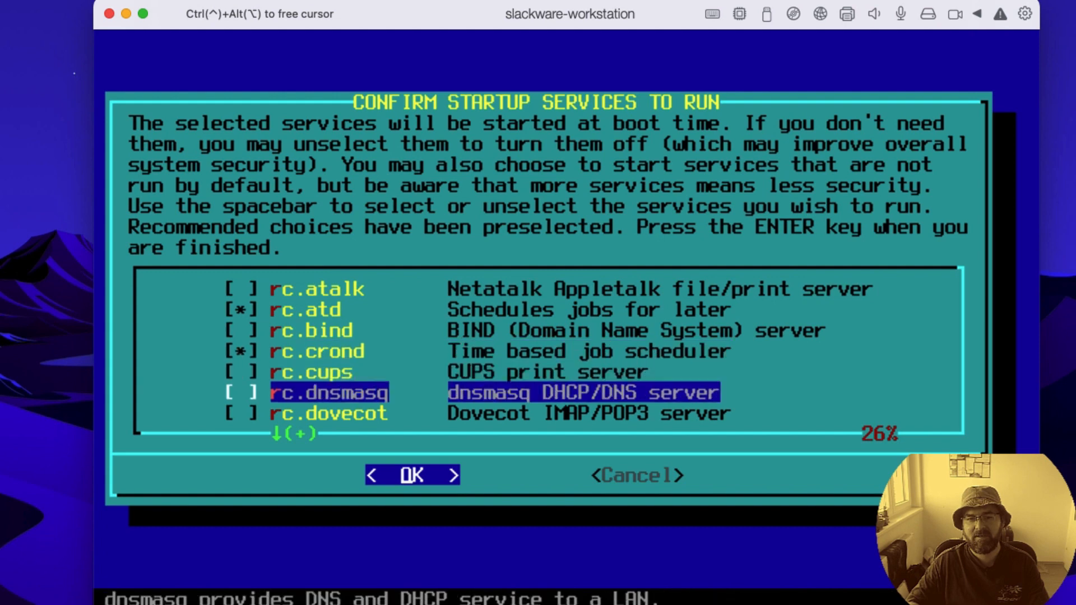
pyautogui.press('Down')
pyautogui.press('Down')
pyautogui.press('Down')
pyautogui.press('Down')
pyautogui.press('Down')
pyautogui.press('Down')
pyautogui.press('Down')
pyautogui.press('Down')
pyautogui.press('Down')
pyautogui.press('Down')
pyautogui.press('Down')
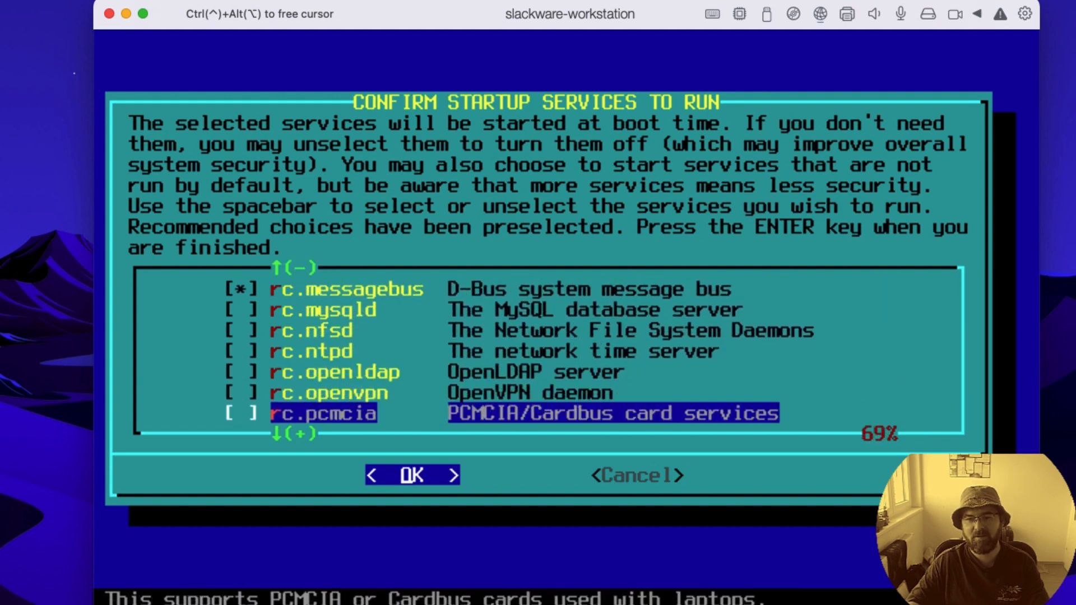
pyautogui.press('Down')
pyautogui.press('Down')
pyautogui.press('Down')
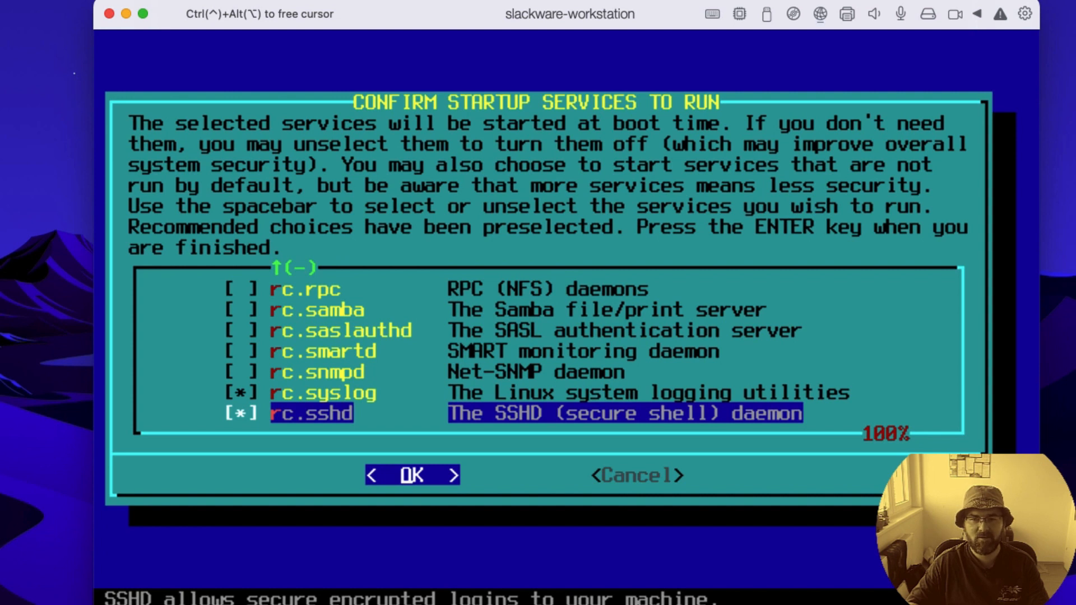
pyautogui.press('Up')
pyautogui.press('Up')
pyautogui.press('Up')
pyautogui.press('Up')
pyautogui.press('Up')
pyautogui.press('Up')
pyautogui.press('Up')
pyautogui.press('Up')
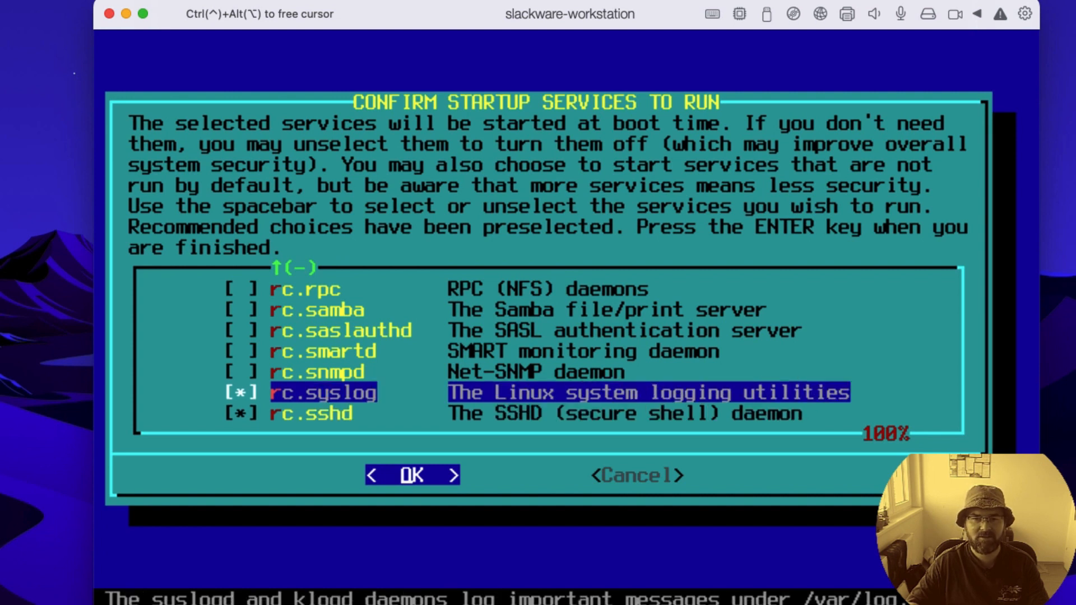
pyautogui.press('Up')
pyautogui.press('Up')
pyautogui.press('Up')
pyautogui.press('Up')
pyautogui.press('Up')
pyautogui.press('Up')
pyautogui.press('Up')
pyautogui.press('Up')
pyautogui.press('Up')
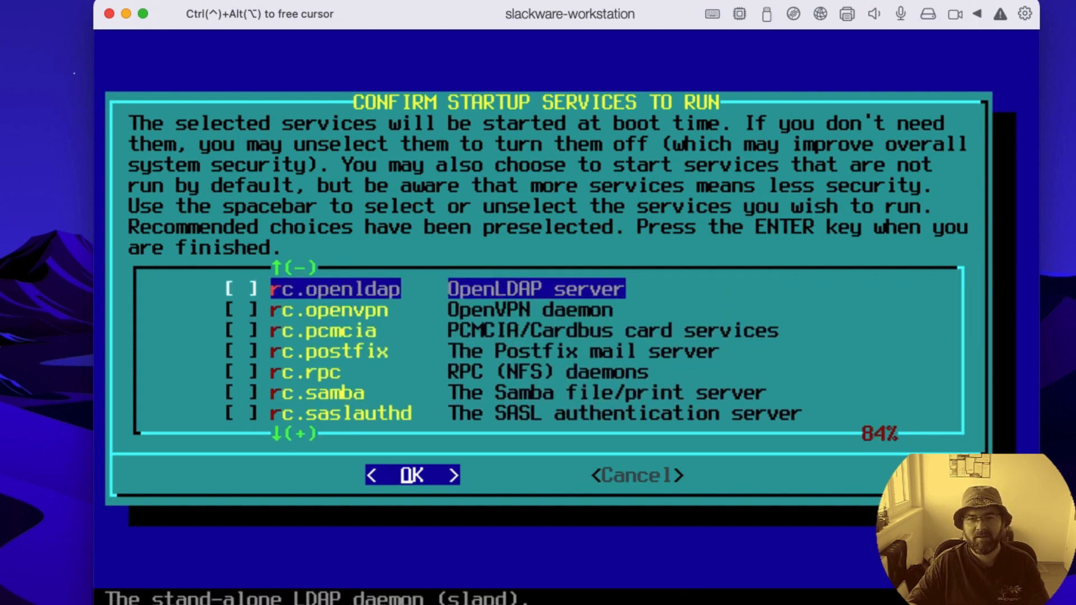
pyautogui.press('Down')
pyautogui.press('Down')
pyautogui.press('Down')
pyautogui.press('Up')
pyautogui.press('Up')
pyautogui.press('Up')
pyautogui.press('Up')
pyautogui.press('Up')
pyautogui.press('Up')
pyautogui.press('Up')
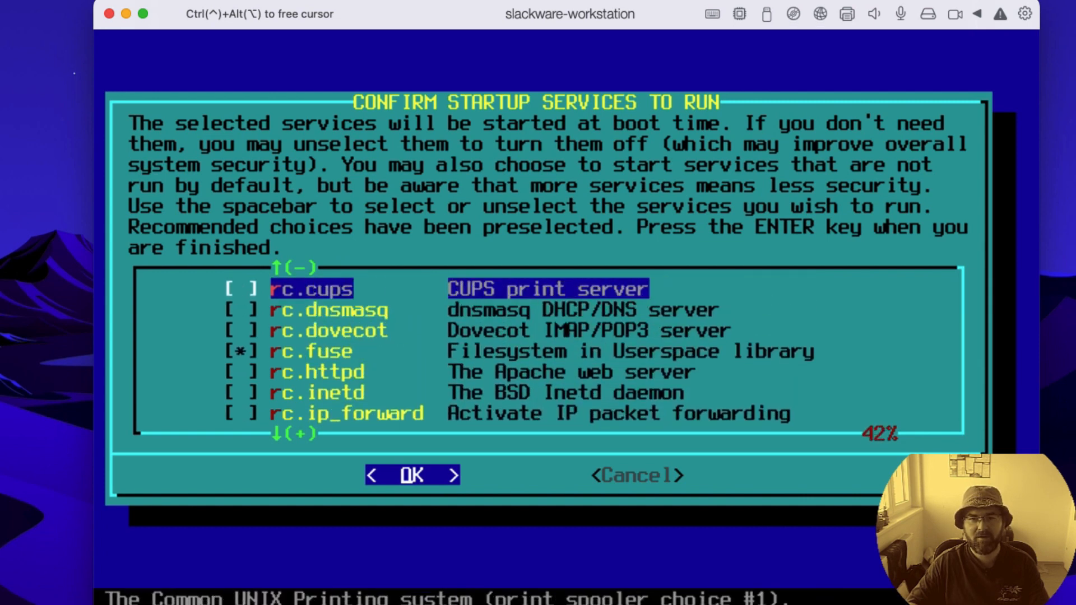
pyautogui.press('Up')
pyautogui.press('Down')
pyautogui.press('Down')
pyautogui.press('Down')
pyautogui.press('Down')
pyautogui.press('Up')
pyautogui.press('Up')
pyautogui.press('Up')
pyautogui.press('Up')
pyautogui.press('Up')
pyautogui.press('Up')
pyautogui.press('Up')
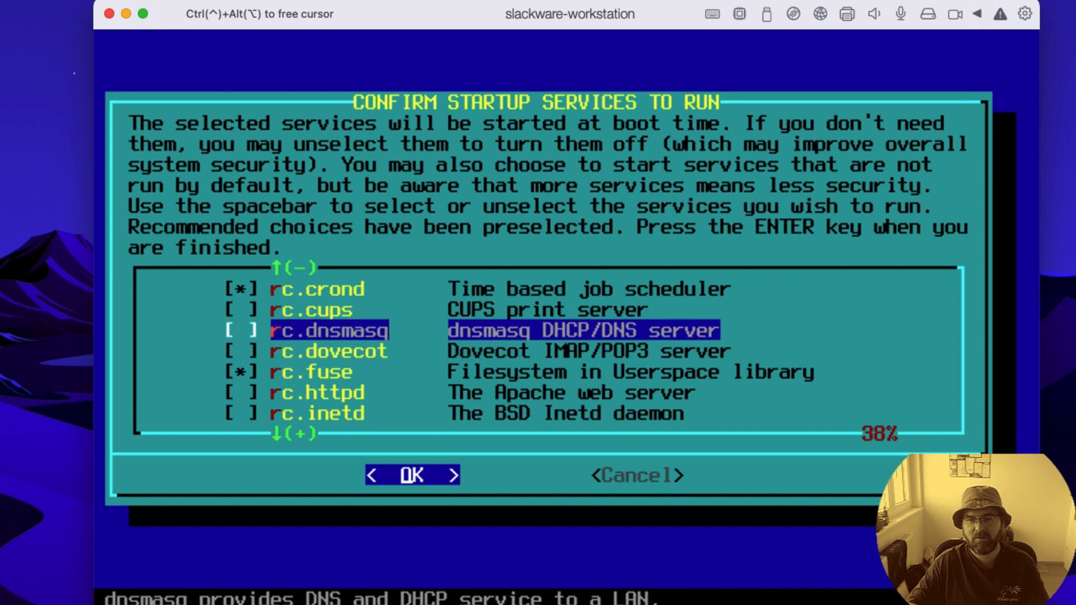
pyautogui.press('Down')
pyautogui.press('Down')
pyautogui.press('Down')
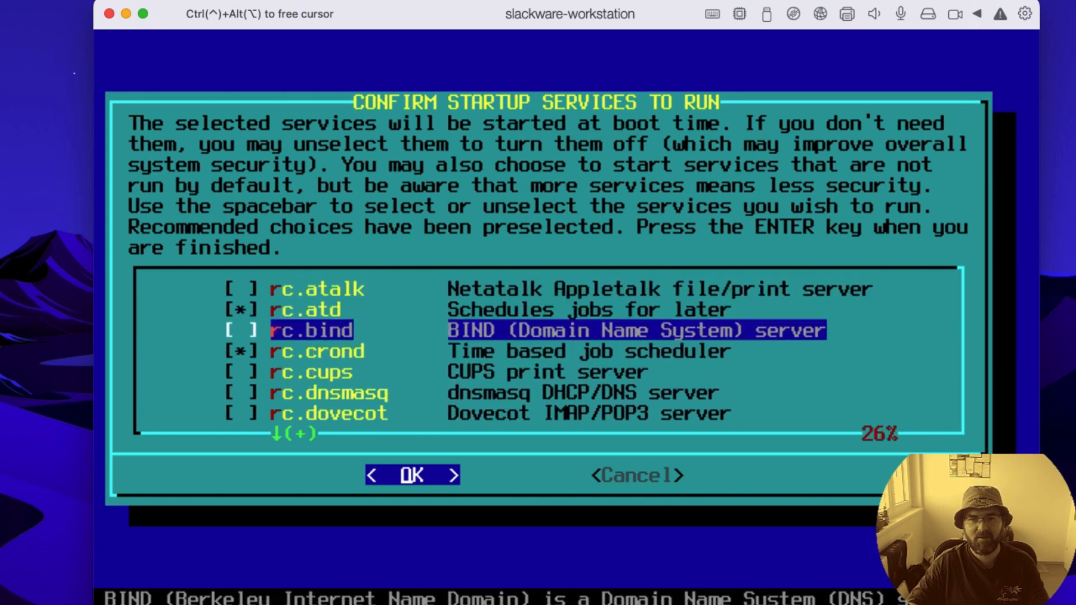
pyautogui.press('Up')
pyautogui.press('Up')
pyautogui.press('Up')
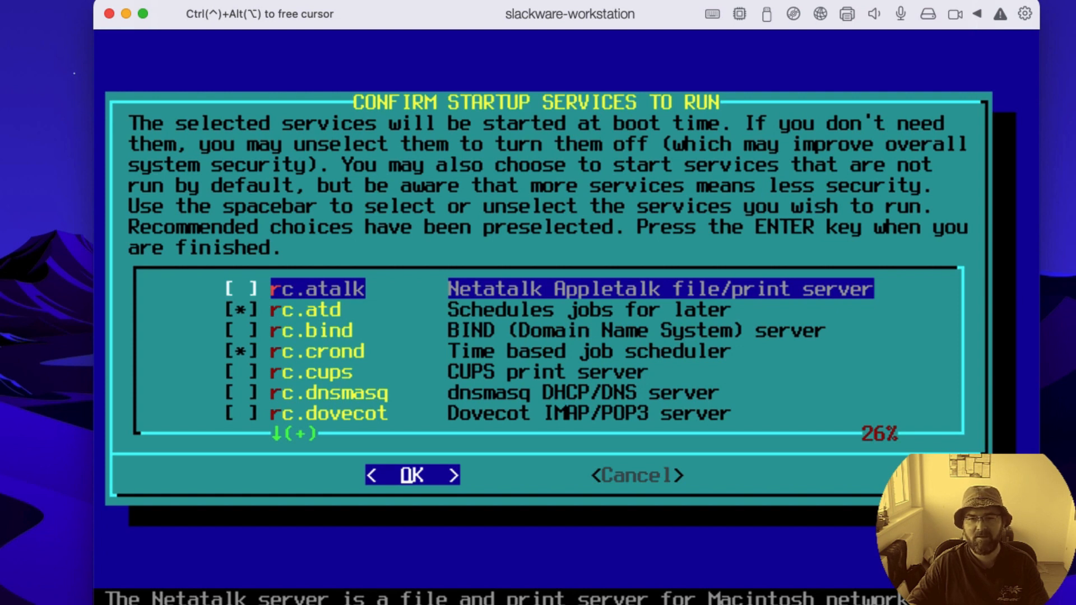
pyautogui.press('Return')
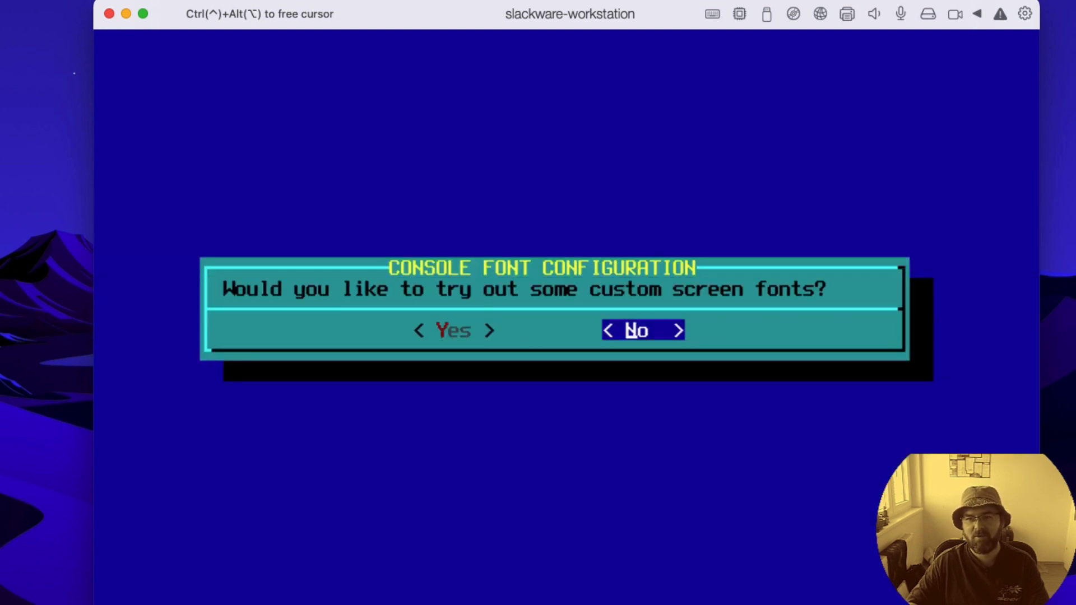
# Step: Decline custom screen fonts for the console and declare the hardware clock as set to local time
pyautogui.press('Return')
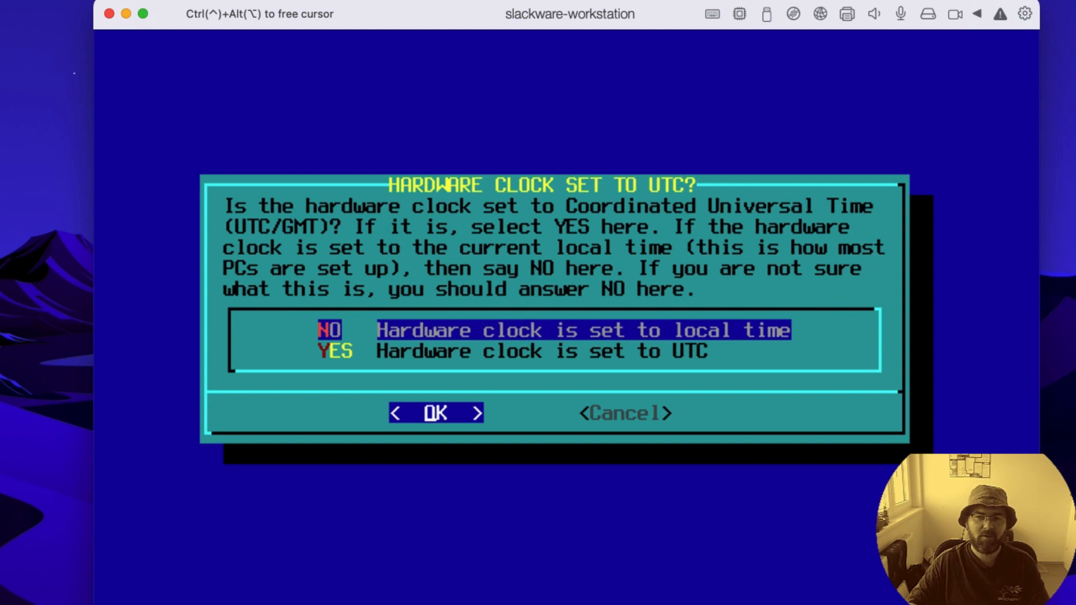
pyautogui.press('Return')
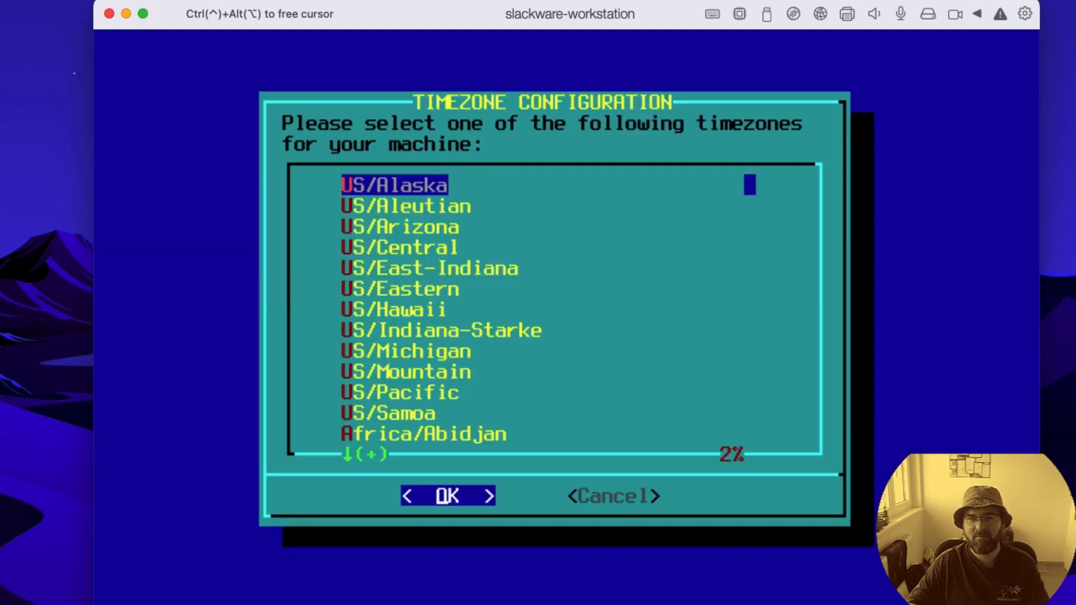
# Step: Set the machine's timezone to Europe/Podgorica in the timezone configuration
pyautogui.press('Down')
pyautogui.press('Down')
pyautogui.press('Down')
pyautogui.press('Down')
pyautogui.press('Down')
pyautogui.press('Down')
pyautogui.press('Down')
pyautogui.press('Down')
pyautogui.press('Down')
pyautogui.press('Down')
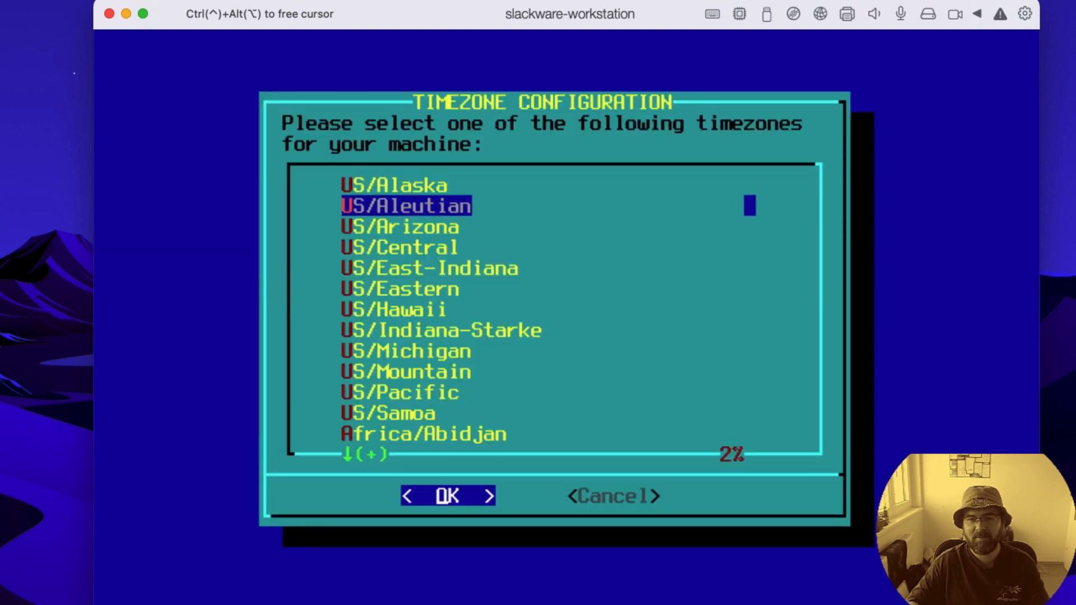
pyautogui.press('Down')
pyautogui.press('Down')
pyautogui.press('Down')
pyautogui.press('Down')
pyautogui.press('Down')
pyautogui.press('Down')
pyautogui.press('Down')
pyautogui.press('Down')
pyautogui.press('Down')
pyautogui.press('Down')
pyautogui.press('Down')
pyautogui.press('Down')
pyautogui.press('Down')
pyautogui.press('Down')
pyautogui.press('Down')
pyautogui.press('Down')
pyautogui.press('Down')
pyautogui.press('Down')
pyautogui.press('Down')
pyautogui.press('Down')
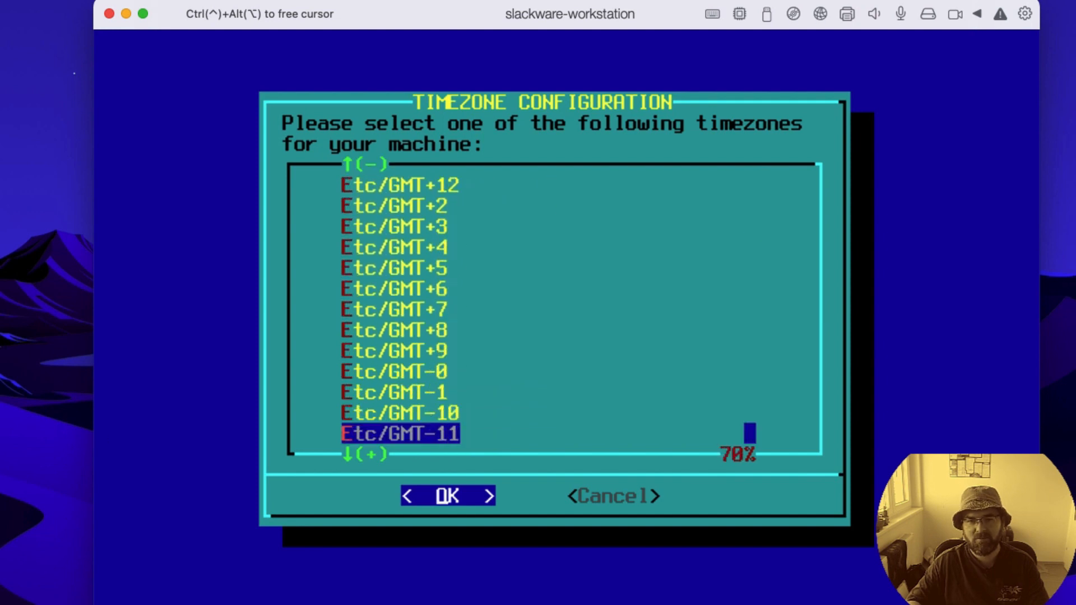
pyautogui.press('Down')
pyautogui.press('Down')
pyautogui.press('Down')
pyautogui.press('Down')
pyautogui.press('Down')
pyautogui.press('Down')
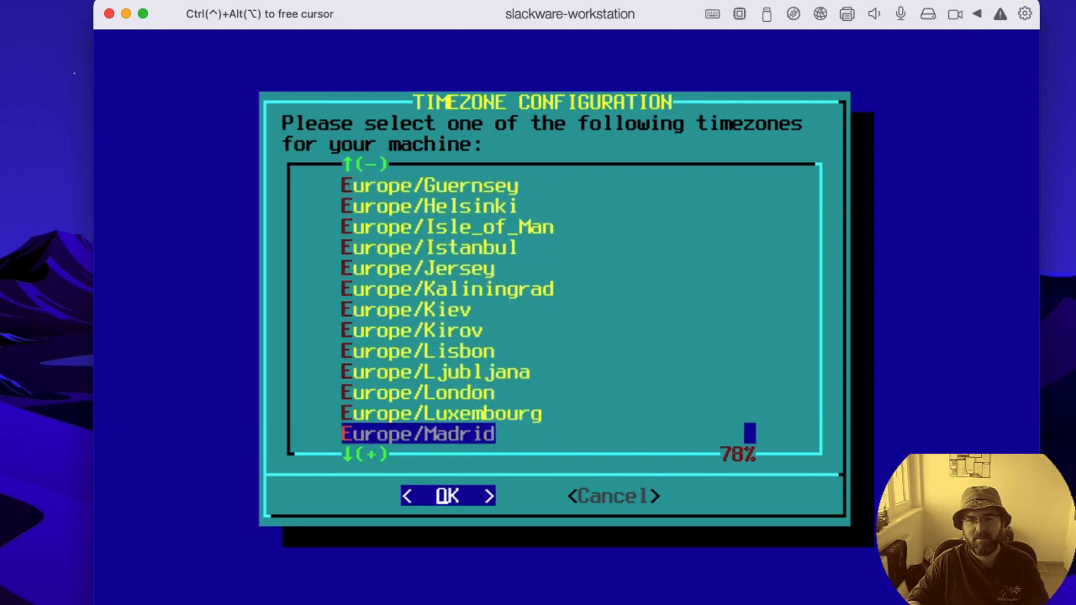
pyautogui.press('Down')
pyautogui.press('Down')
pyautogui.press('Down')
pyautogui.press('Down')
pyautogui.press('Down')
pyautogui.press('Down')
pyautogui.press('Down')
pyautogui.press('Down')
pyautogui.press('Down')
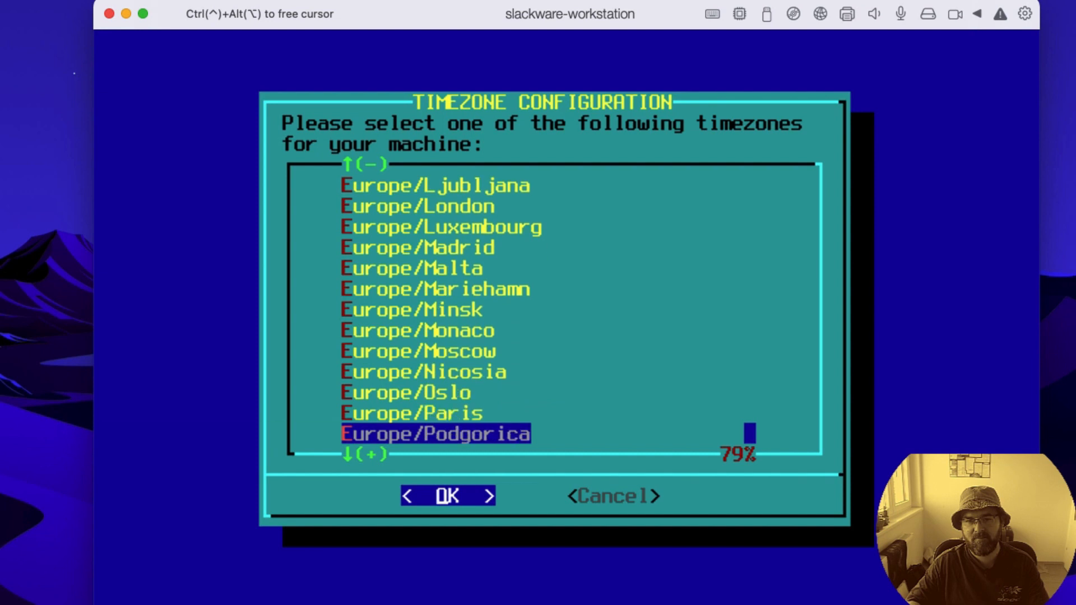
pyautogui.press('Return')
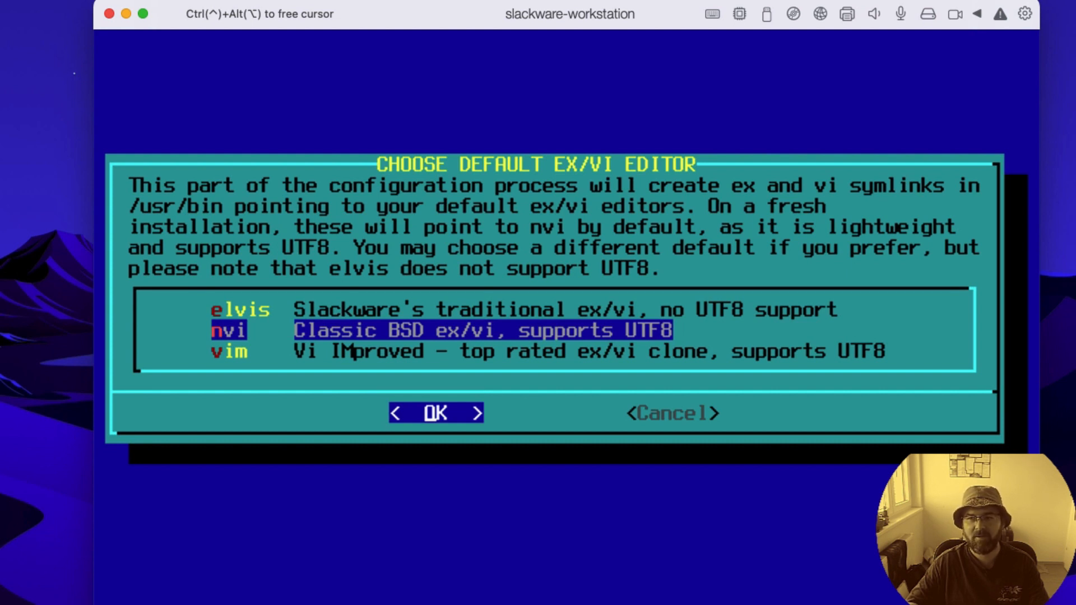
# Step: Choose vim as the default ex/vi editor and KDE Plasma Desktop as the default window manager for X
pyautogui.press('Down')
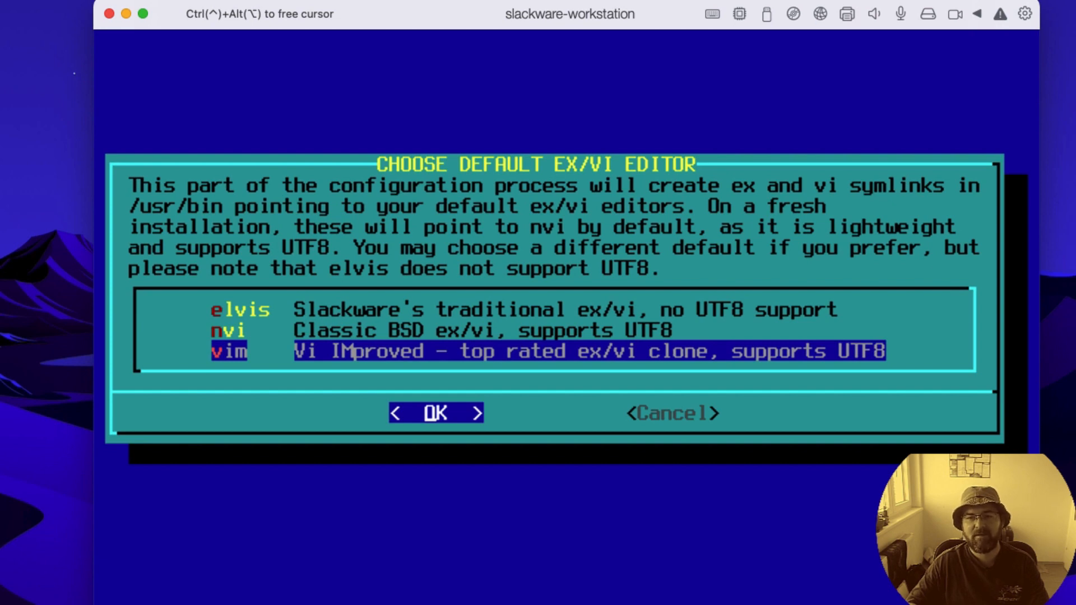
pyautogui.press('Return')
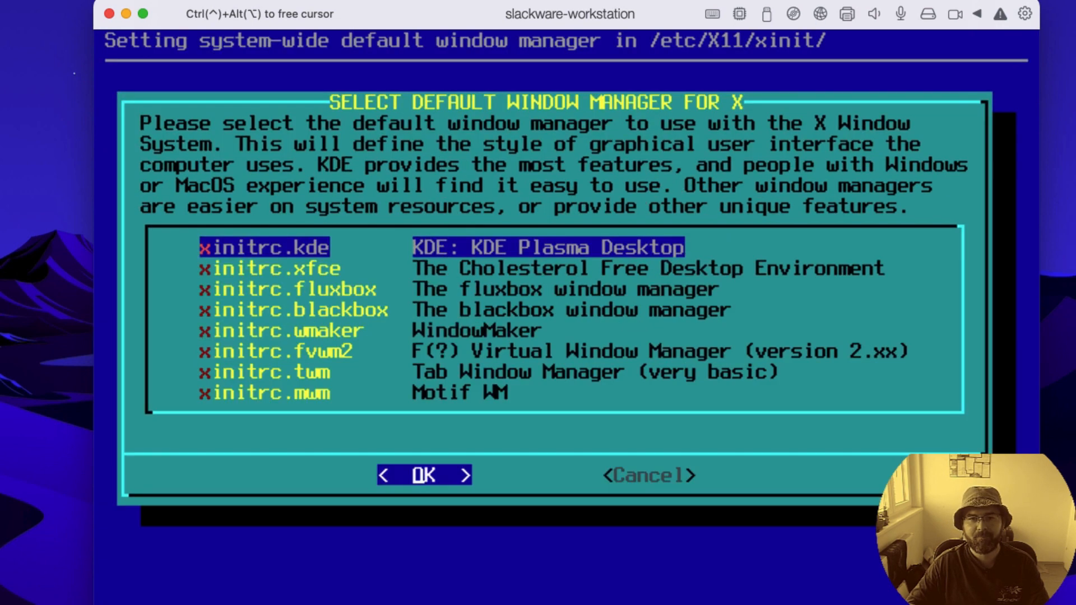
pyautogui.press('Down')
pyautogui.press('Down')
pyautogui.press('Down')
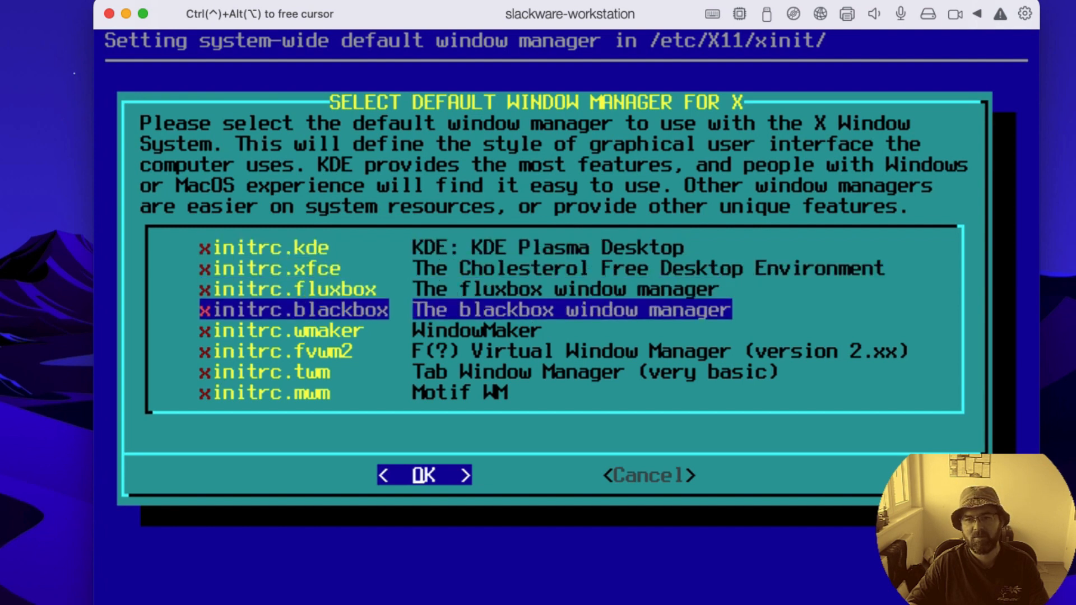
pyautogui.press('Up')
pyautogui.press('Up')
pyautogui.press('Up')
pyautogui.press('Down')
pyautogui.press('Down')
pyautogui.press('Down')
pyautogui.press('Down')
pyautogui.press('Down')
pyautogui.press('Down')
pyautogui.press('Down')
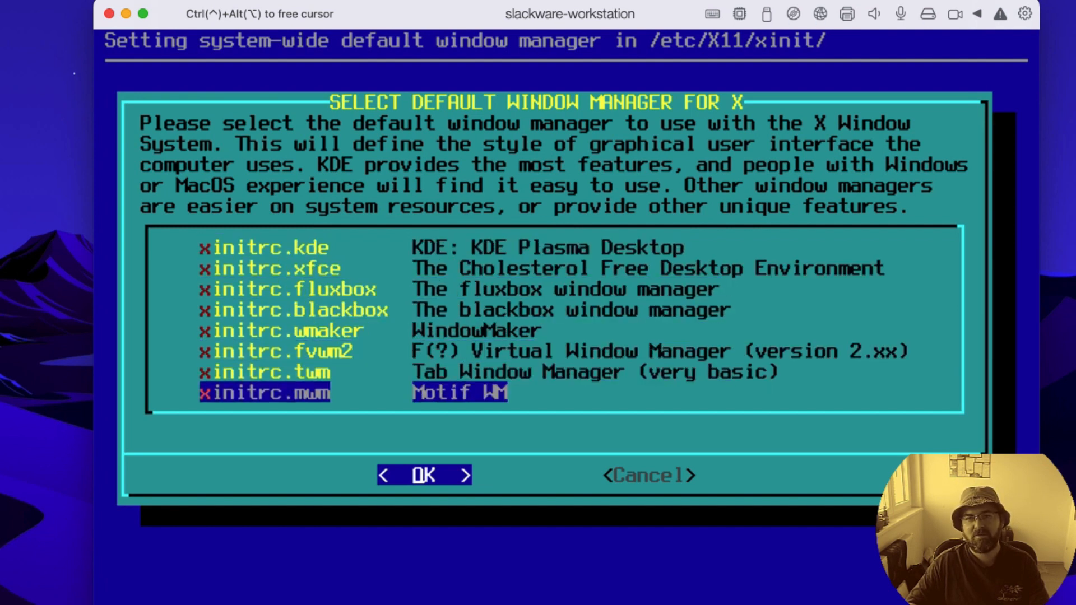
pyautogui.press('Up')
pyautogui.press('Up')
pyautogui.press('Up')
pyautogui.press('Up')
pyautogui.press('Up')
pyautogui.press('Up')
pyautogui.press('Up')
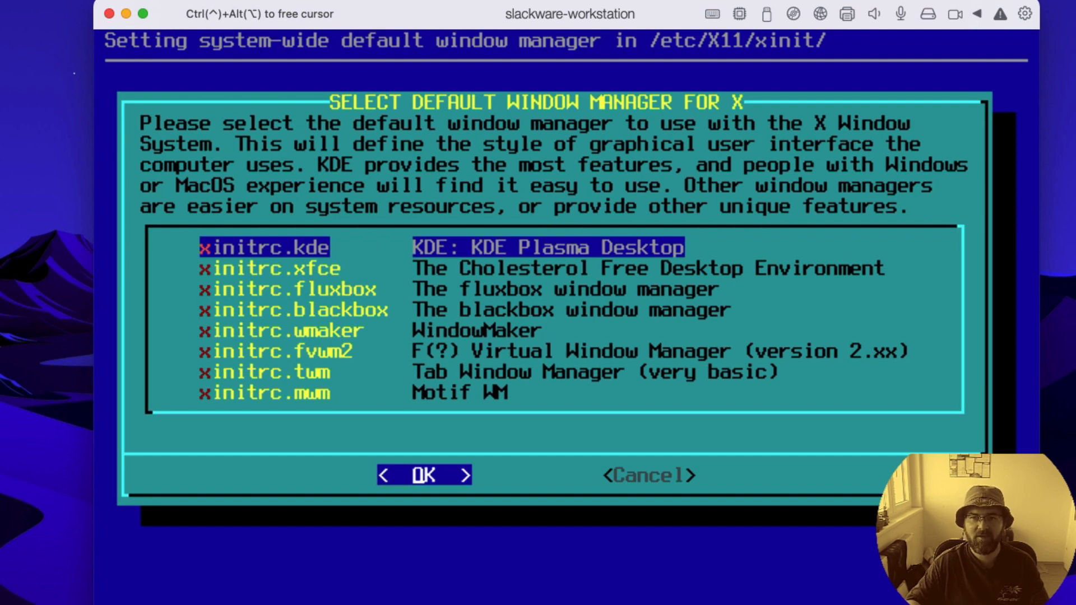
pyautogui.press('Return')
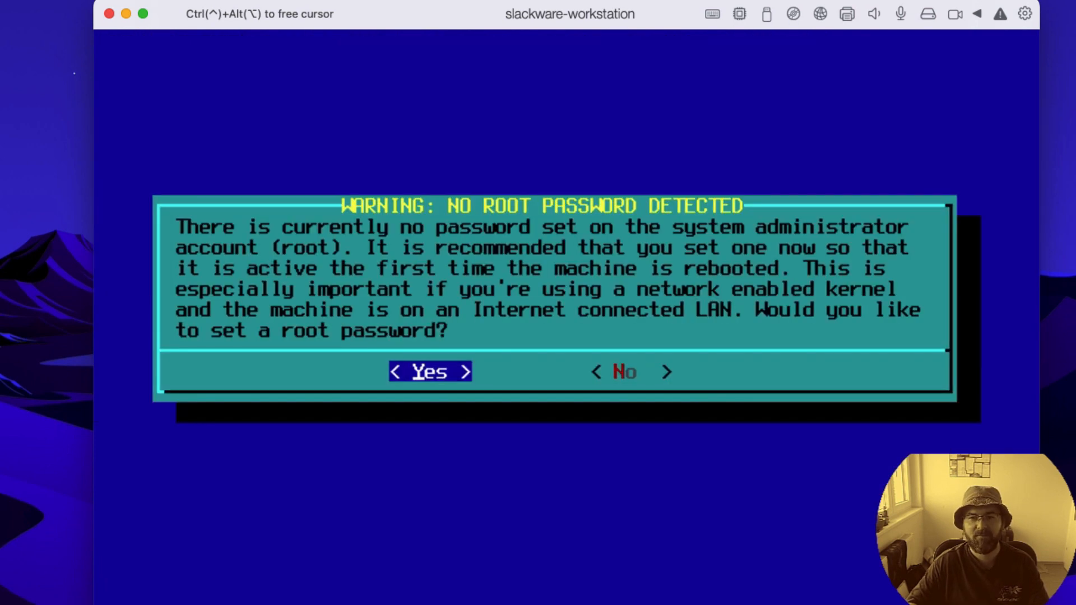
# Step: Agree to set a root password, then enter the new root account password and retype it
pyautogui.press('Return')
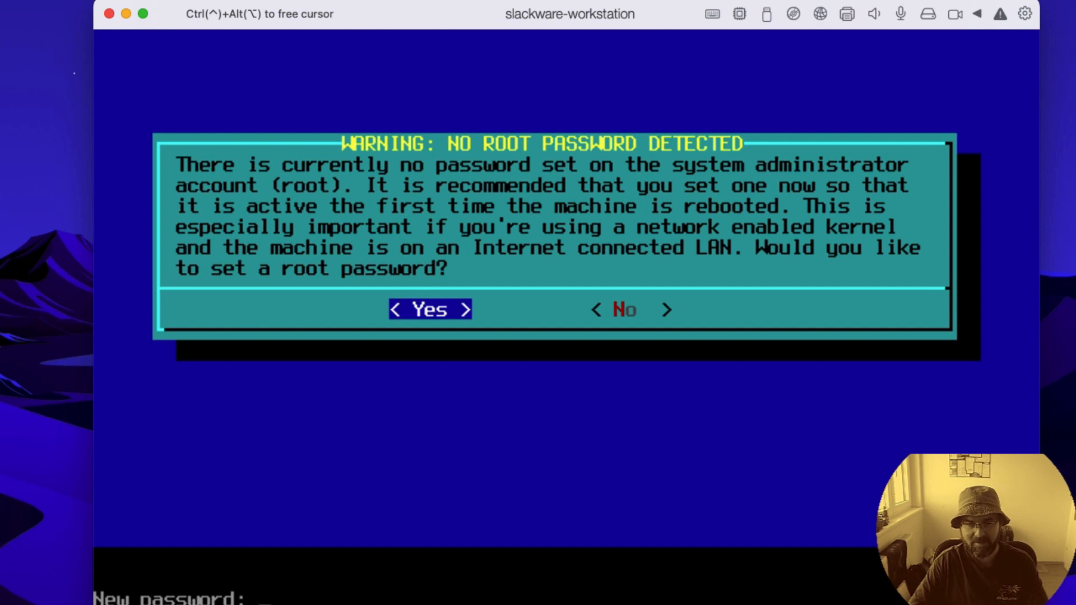
pyautogui.press('Return')
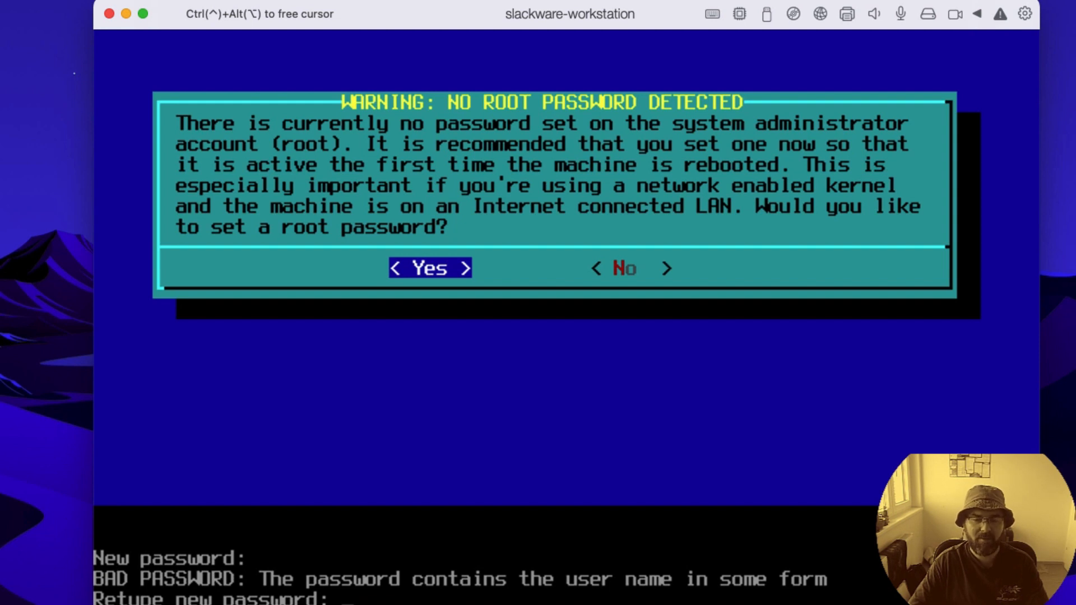
pyautogui.press('Return')
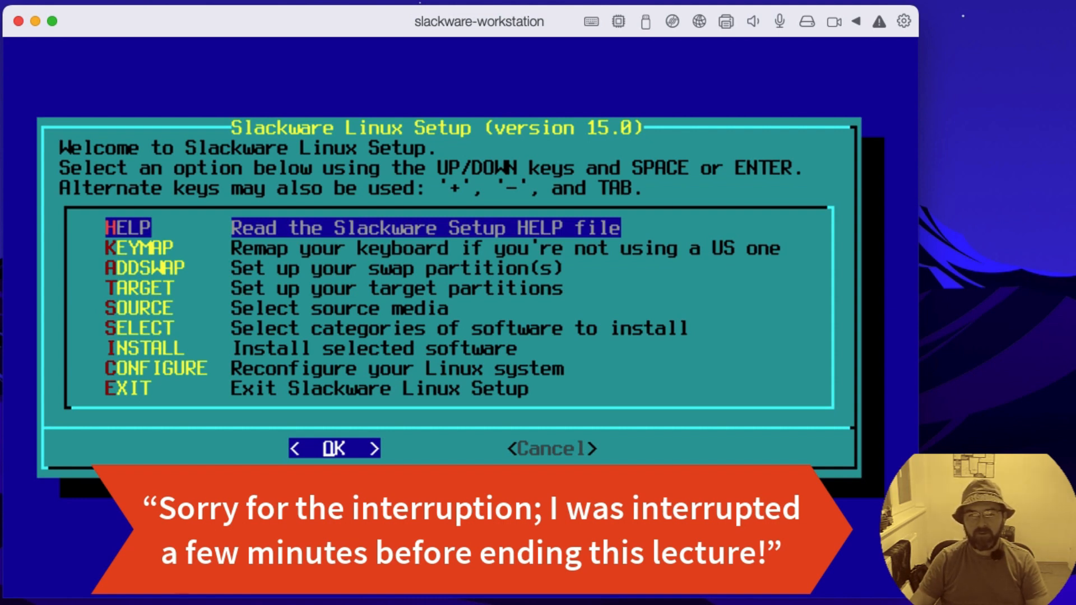
# Step: Look through the entries of the main Slackware Linux Setup menu, from HELP to CONFIGURE
pyautogui.press('Down')
pyautogui.press('Down')
pyautogui.press('Down')
pyautogui.press('Down')
pyautogui.press('Down')
pyautogui.press('Down')
pyautogui.press('Down')
pyautogui.press('Up')
pyautogui.press('Up')
pyautogui.press('Up')
pyautogui.press('Up')
pyautogui.press('Up')
pyautogui.press('Up')
pyautogui.press('Up')
pyautogui.press('Down')
pyautogui.press('Down')
pyautogui.press('Down')
pyautogui.press('Down')
pyautogui.press('Down')
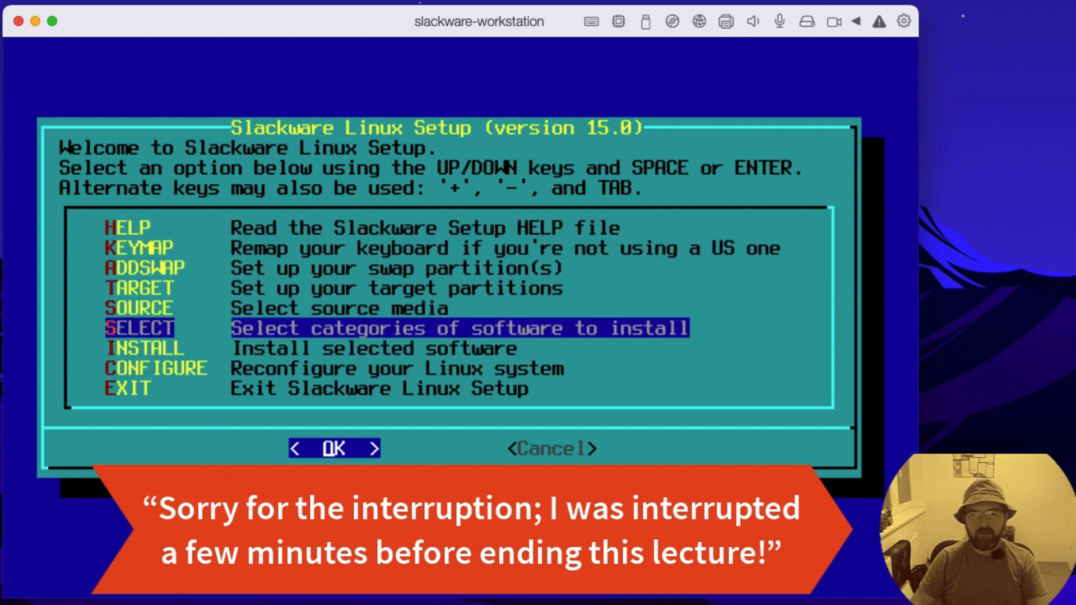
pyautogui.press('Down')
# Step: Exit Slackware Linux Setup, acknowledge the request to remove the installation disc, and reboot the machine
pyautogui.press('Down')
pyautogui.press('Down')
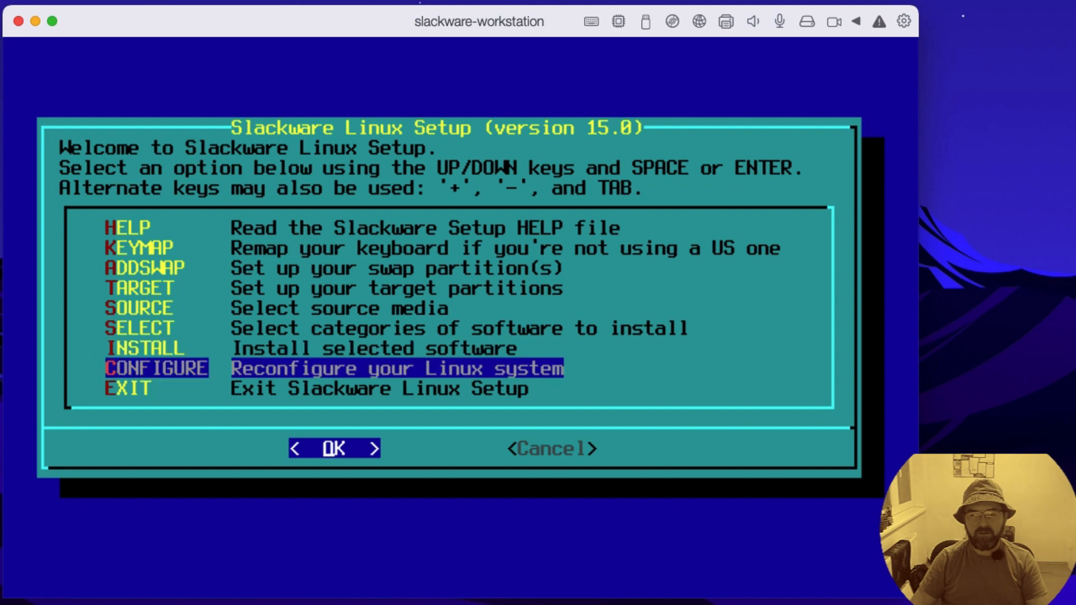
pyautogui.press('Up')
pyautogui.press('Up')
pyautogui.press('Up')
pyautogui.press('Down')
pyautogui.press('Down')
pyautogui.press('Down')
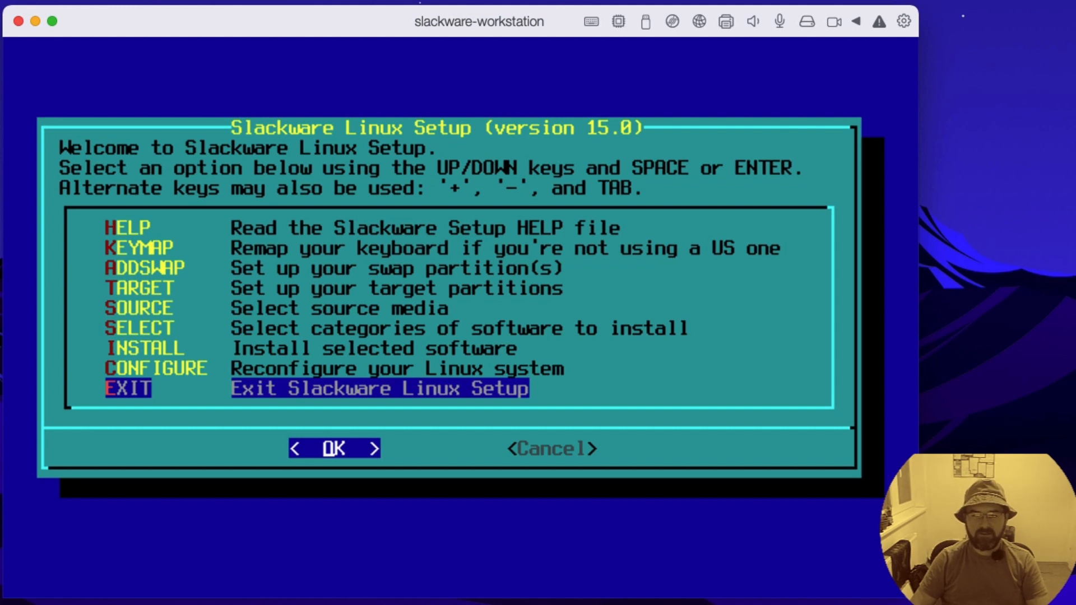
pyautogui.press('Return')
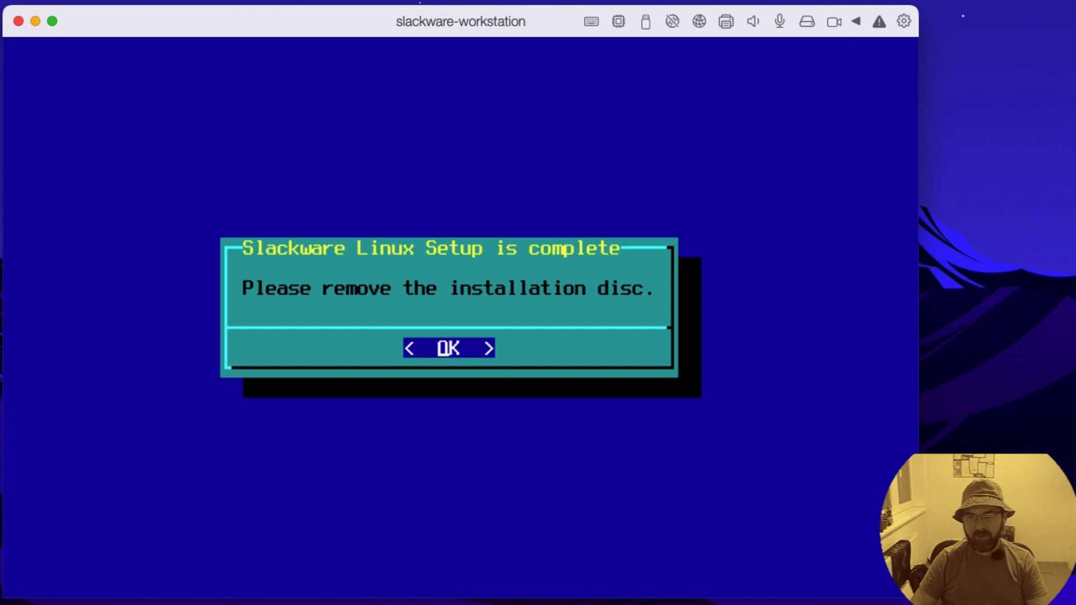
pyautogui.press('Return')
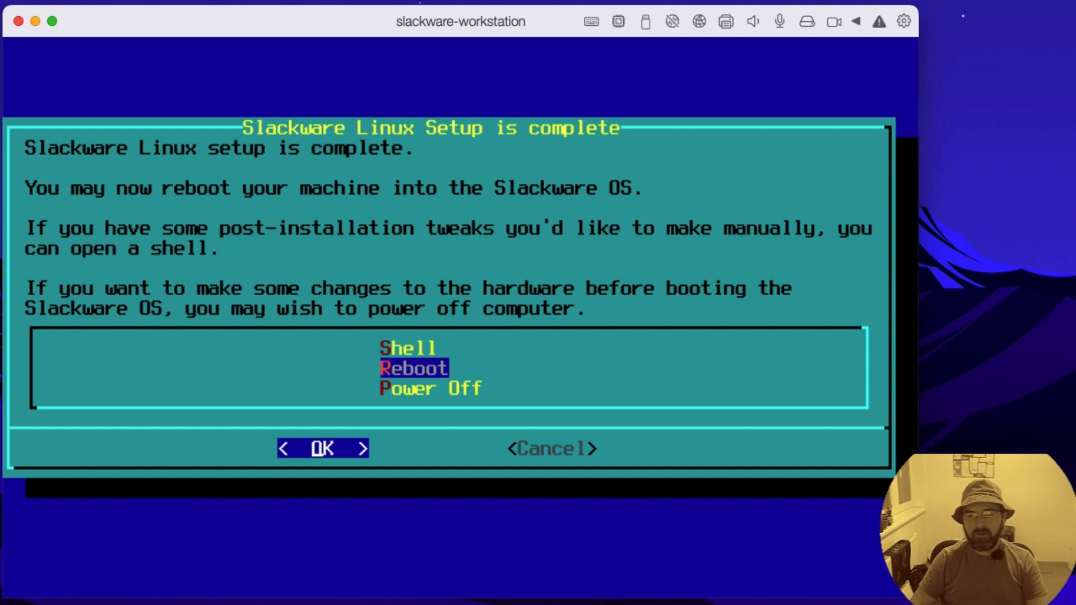
pyautogui.press('Return')
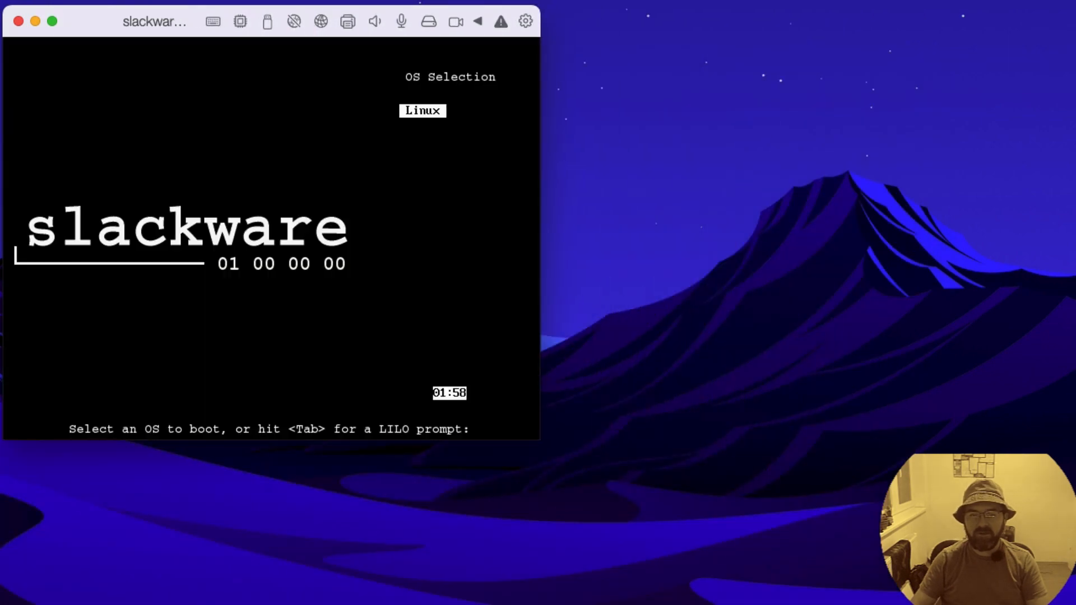
# Step: Boot the Linux entry at the LILO boot screen and enlarge the virtual machine's window
pyautogui.moveTo(537, 439); pyautogui.dragTo(679, 594)
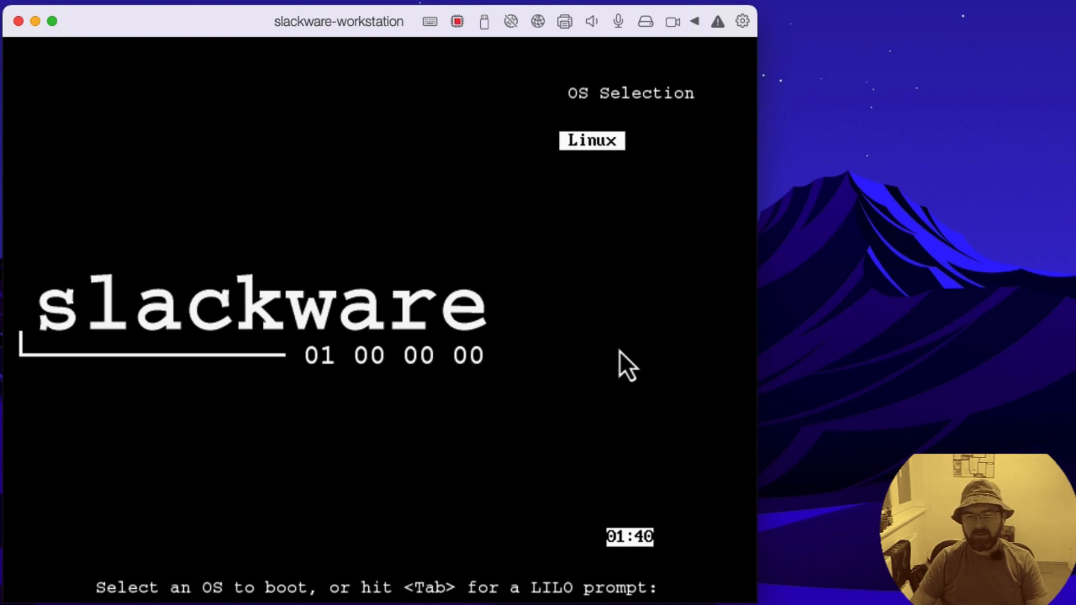
pyautogui.press('Return')
pyautogui.moveTo(537, 370); pyautogui.dragTo(714, 591)
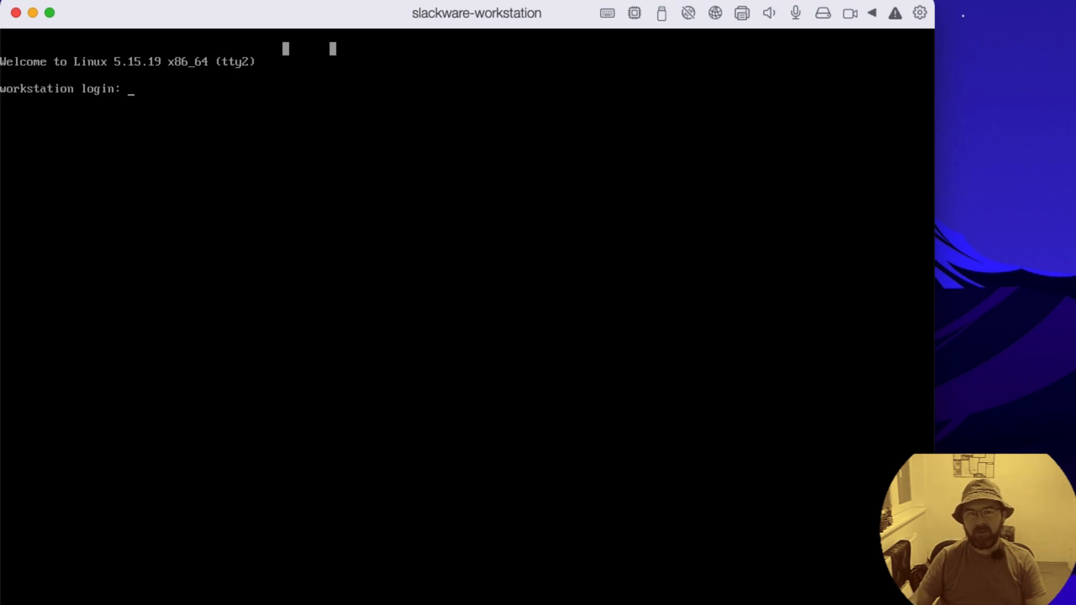
# Step: Log in to the workstation console as root with the account password
pyautogui.write('root')
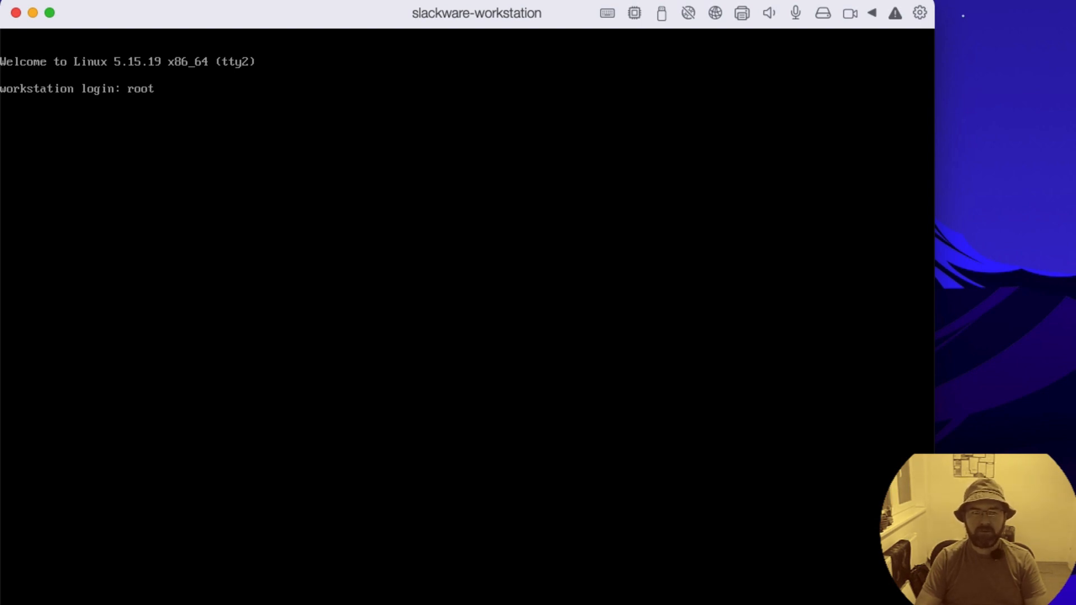
pyautogui.press('Return')
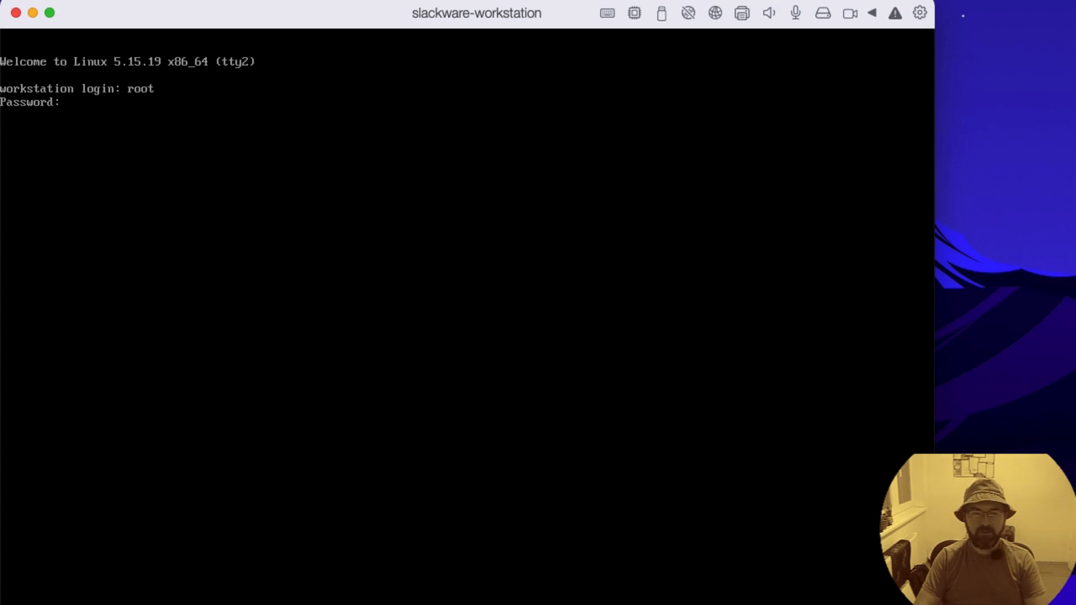
pyautogui.press('Return')
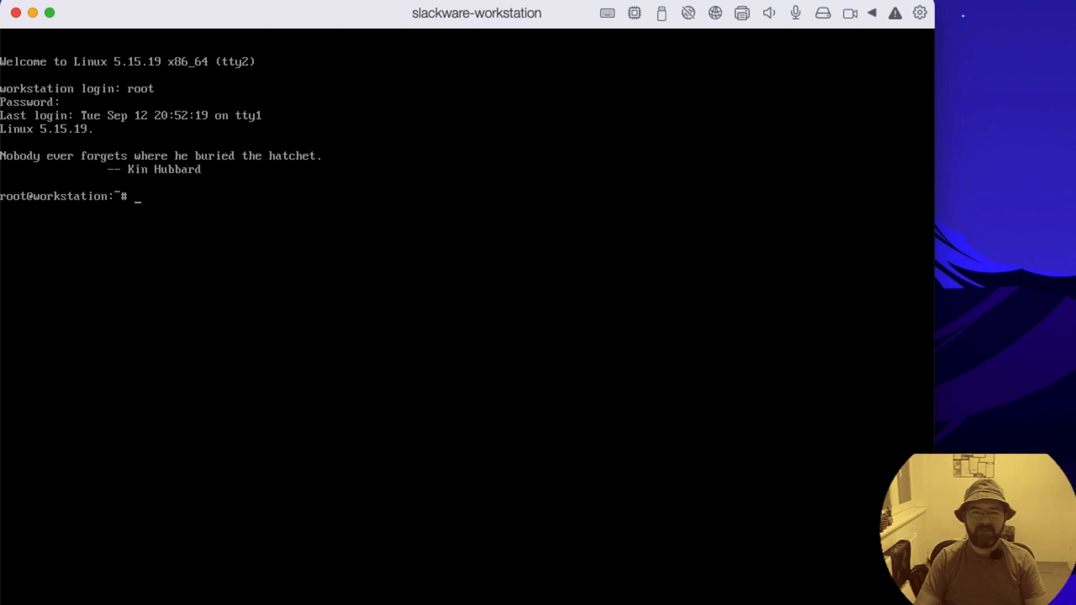
# Step: Leave the root shell with exit and log back in as root with the account password
pyautogui.write('ls')
pyautogui.press('Return')
pyautogui.write('exit')
pyautogui.press('Return')
pyautogui.write('root')
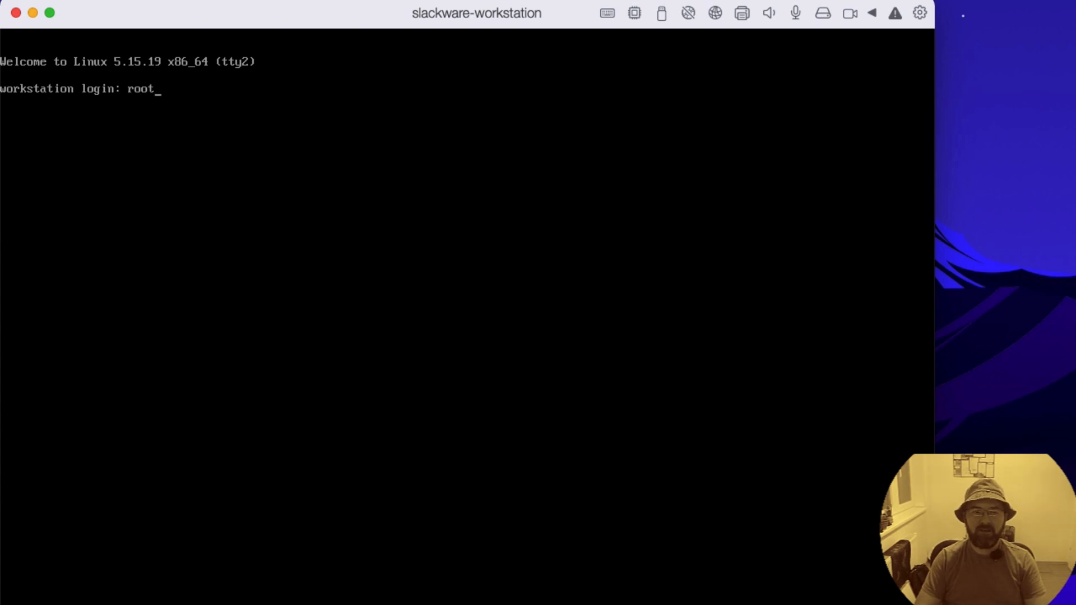
pyautogui.press('Return')
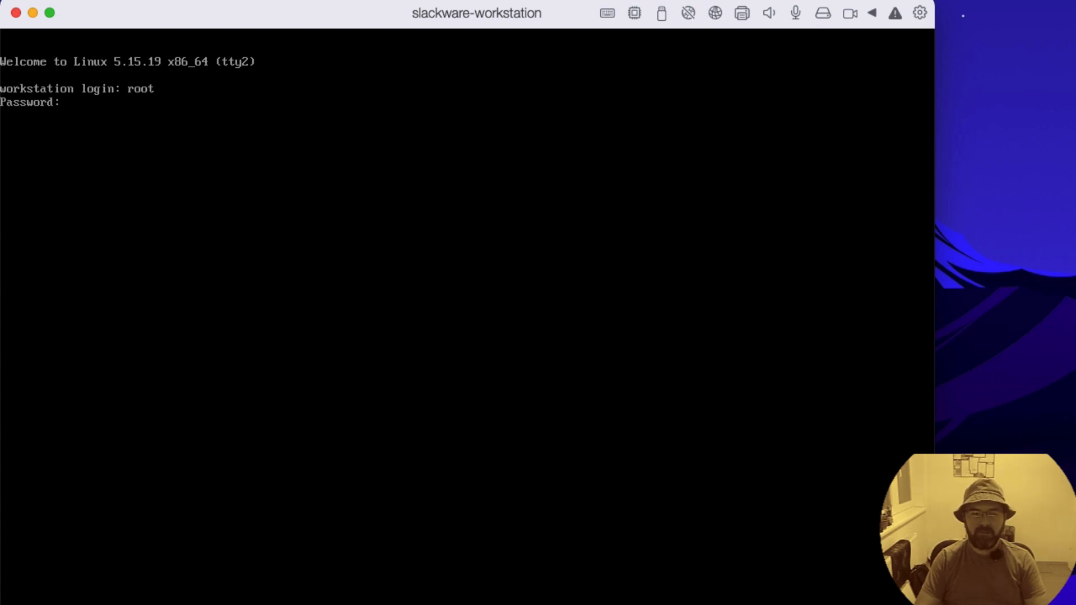
pyautogui.press('Return')
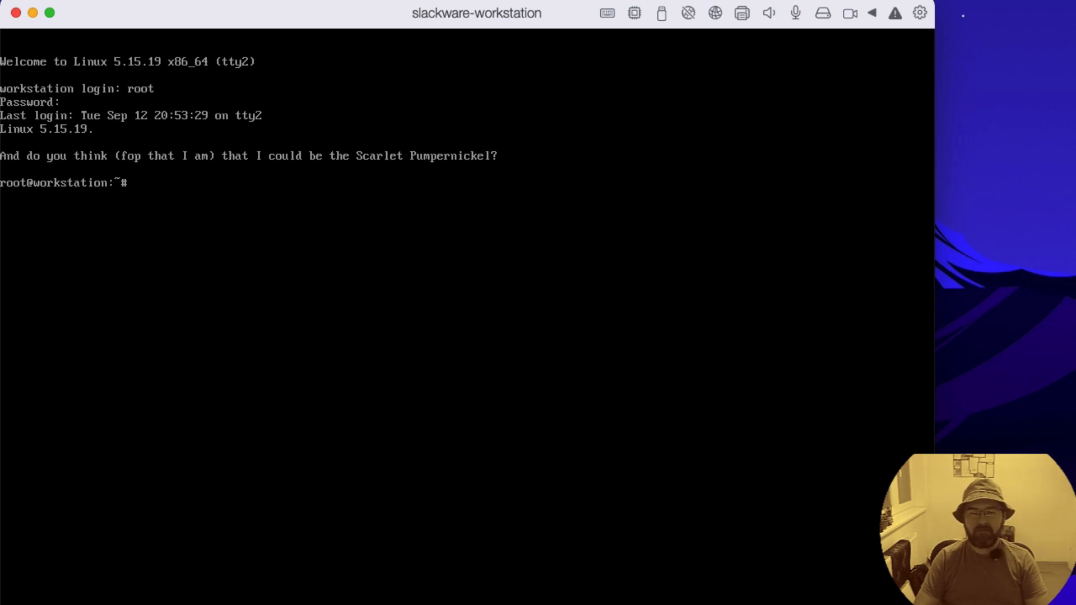
# Step: Enter the logout command at the root shell prompt
pyautogui.write('k')
pyautogui.press('BackSpace')
pyautogui.write('logout')
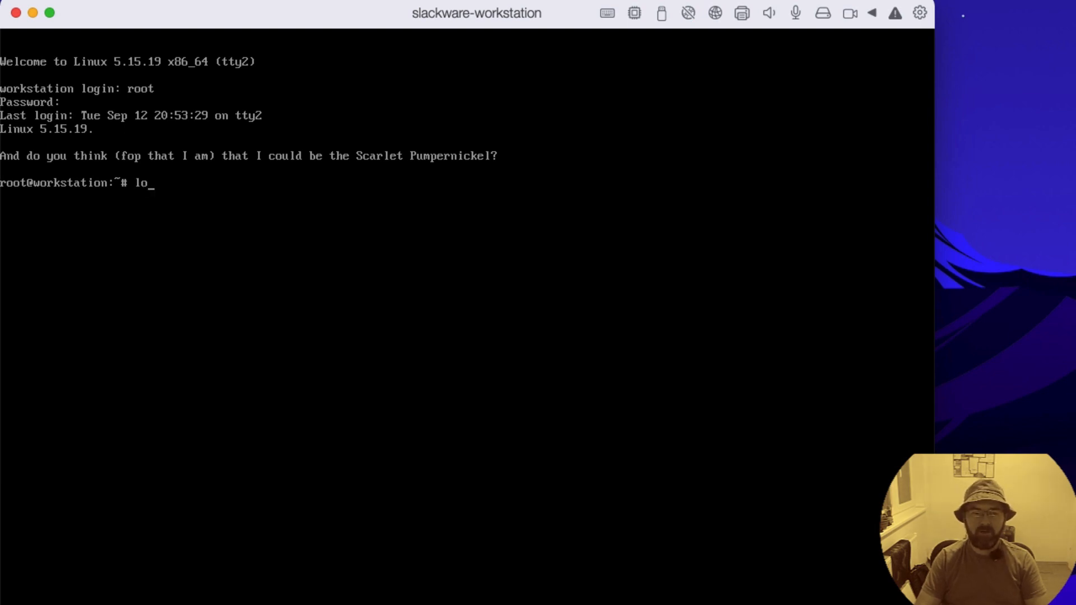